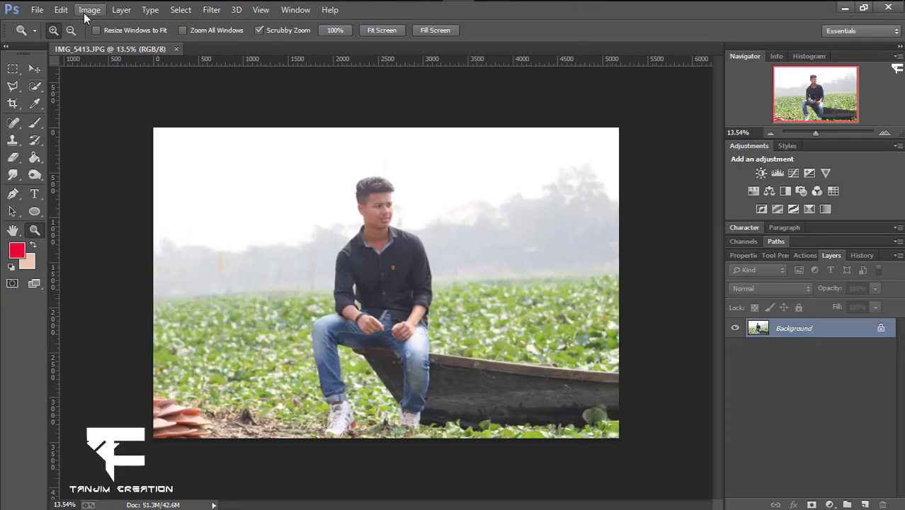
Step: Raise the photo's brightness to 3 with Brightness/Contrast
click(88, 10)
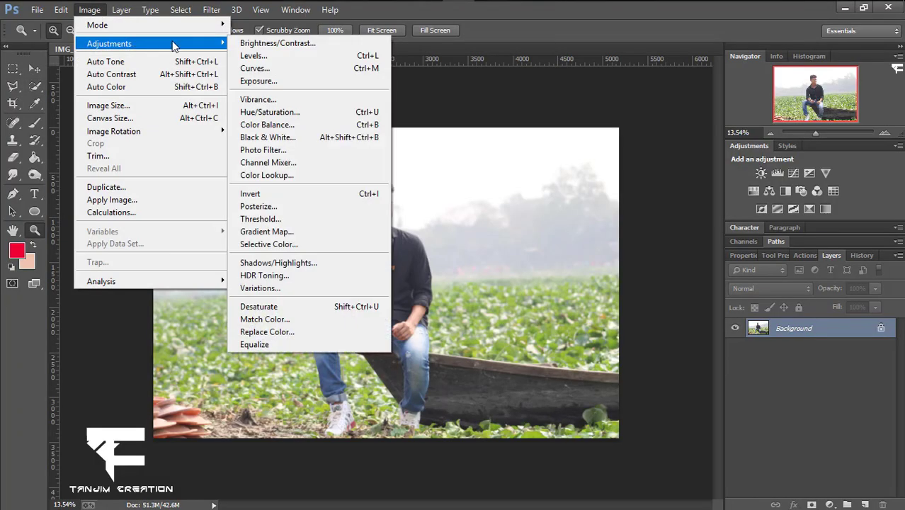
click(272, 40)
drag(674, 147, 673, 174)
key(Return)
Step: Apply a Levels adjustment with input levels 3, 1.12 and 250
key(z)
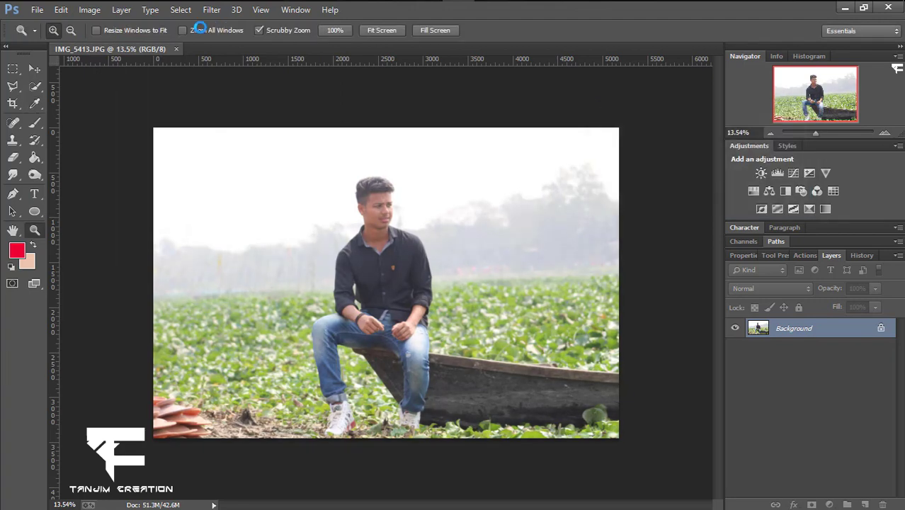
click(89, 10)
click(258, 69)
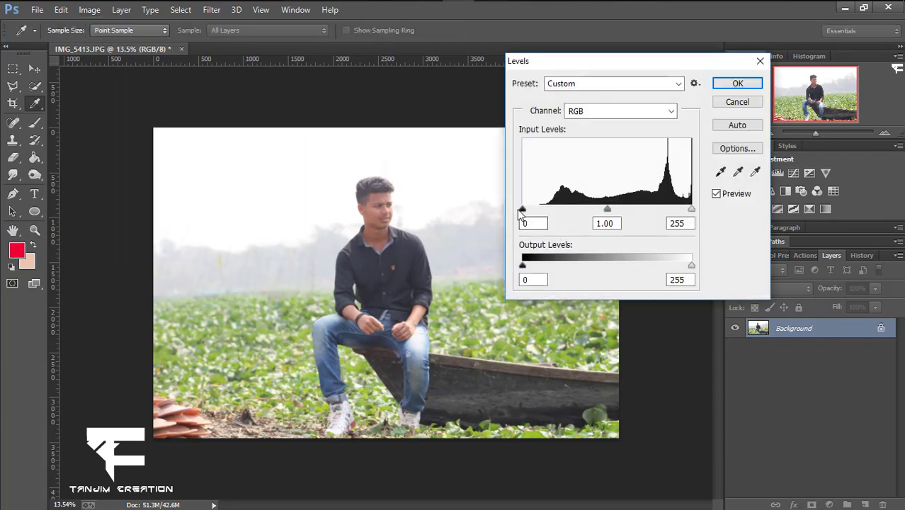
drag(611, 213, 604, 210)
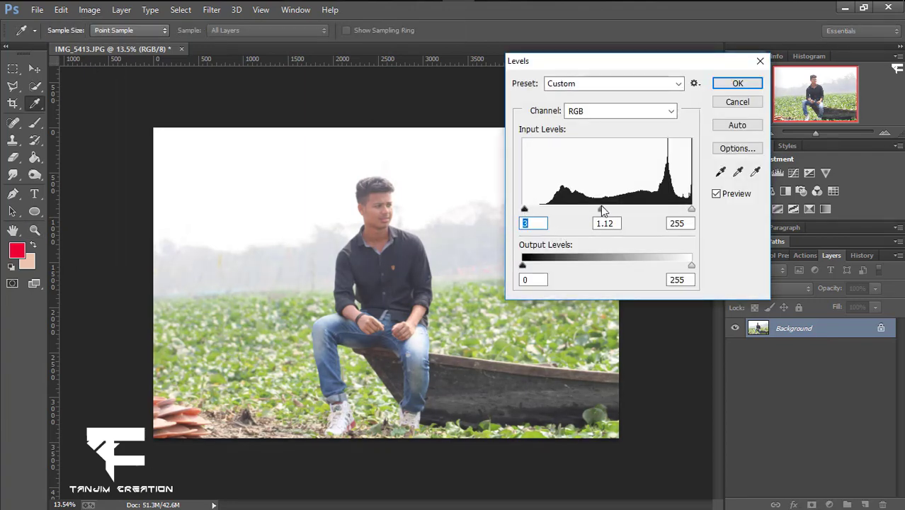
click(738, 83)
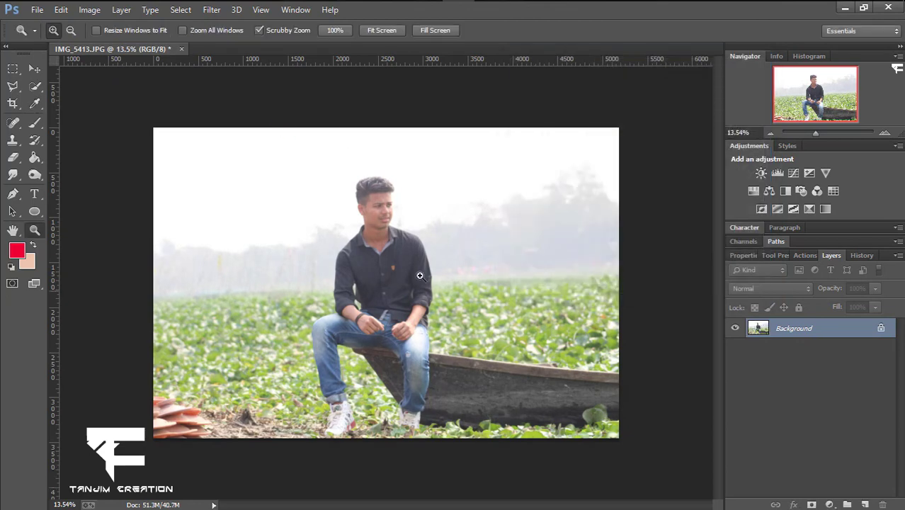
Step: With an enlarged Quick Selection brush, paint in the man's knees, shins and both shoes
key(w)
click(130, 31)
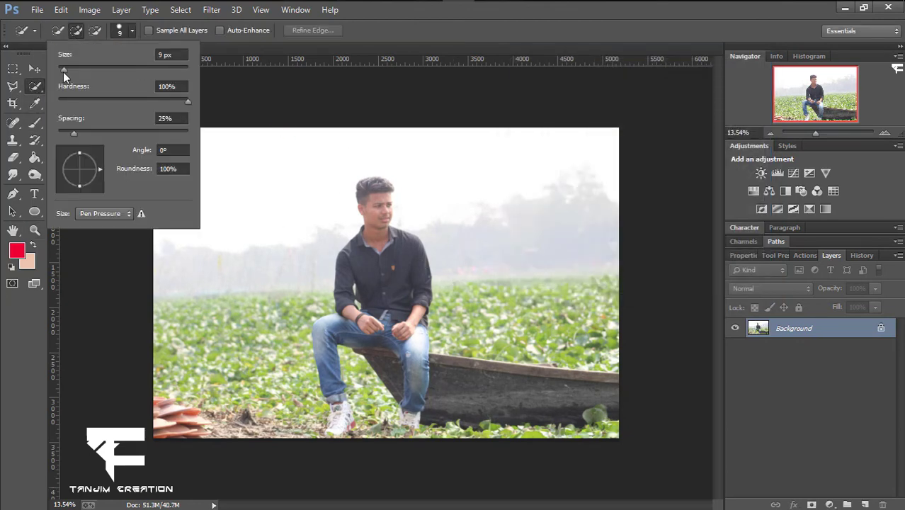
key(Return)
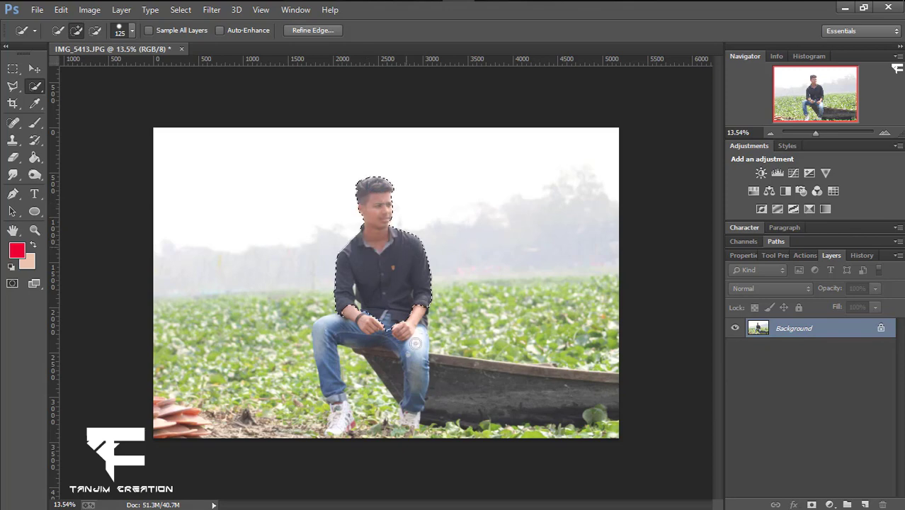
drag(416, 379, 416, 394)
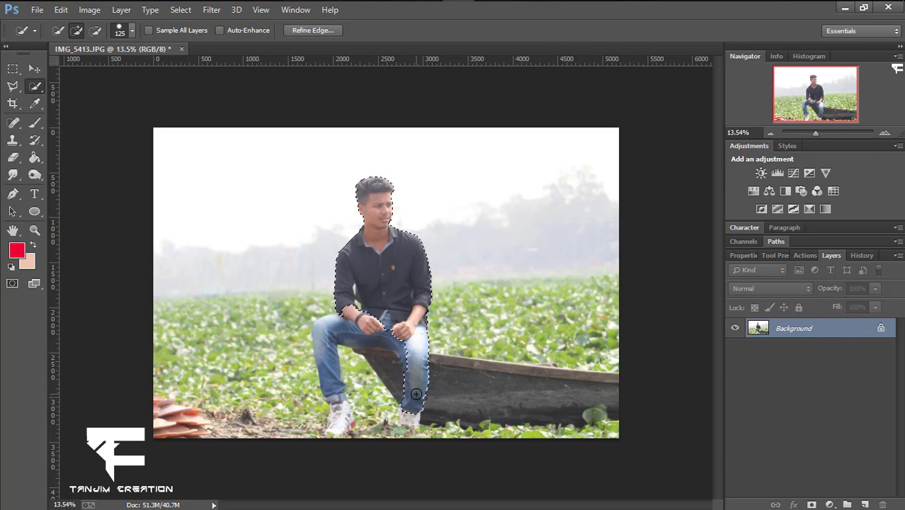
drag(361, 320, 323, 361)
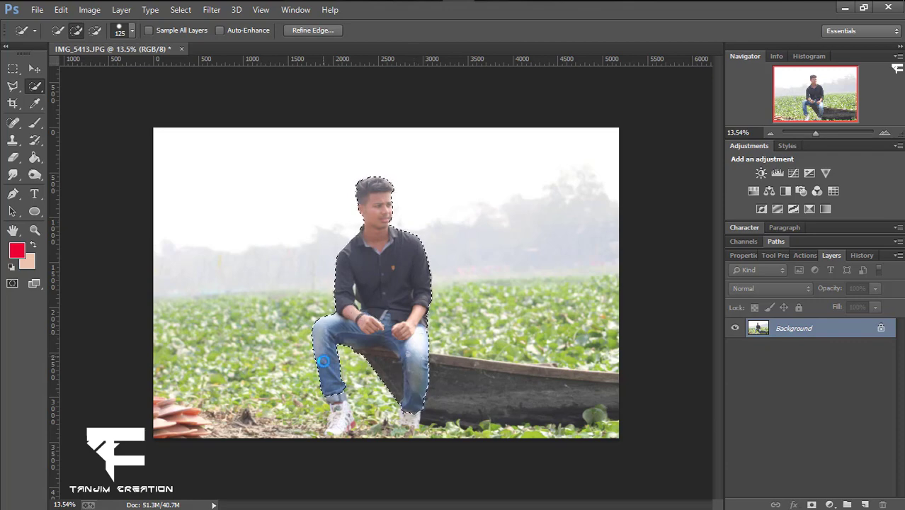
drag(332, 391, 349, 423)
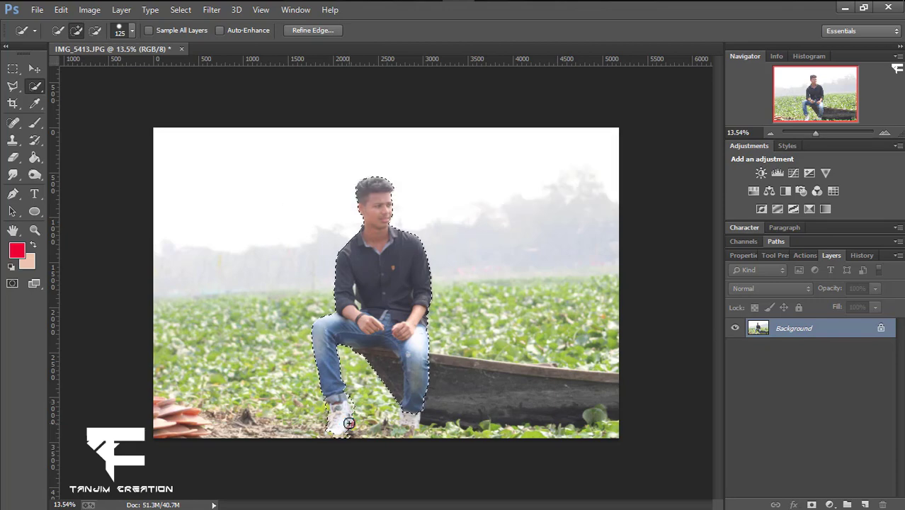
click(357, 425)
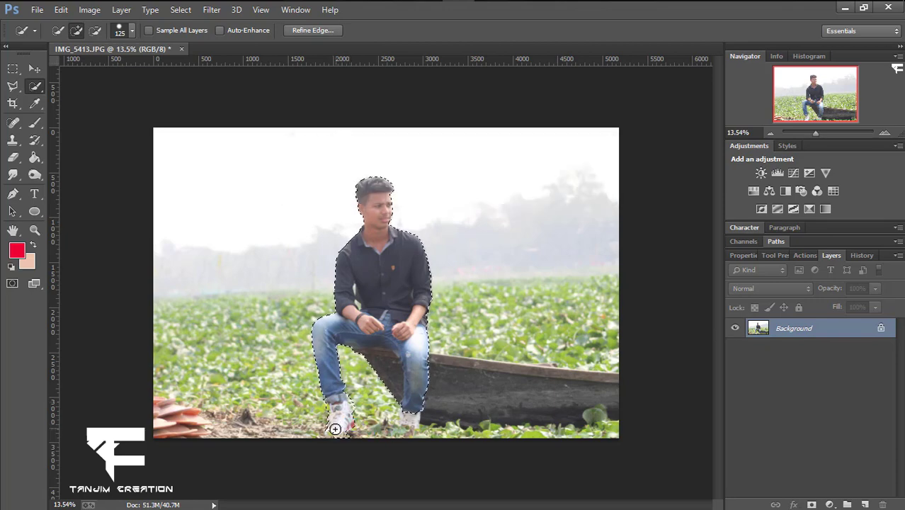
click(411, 412)
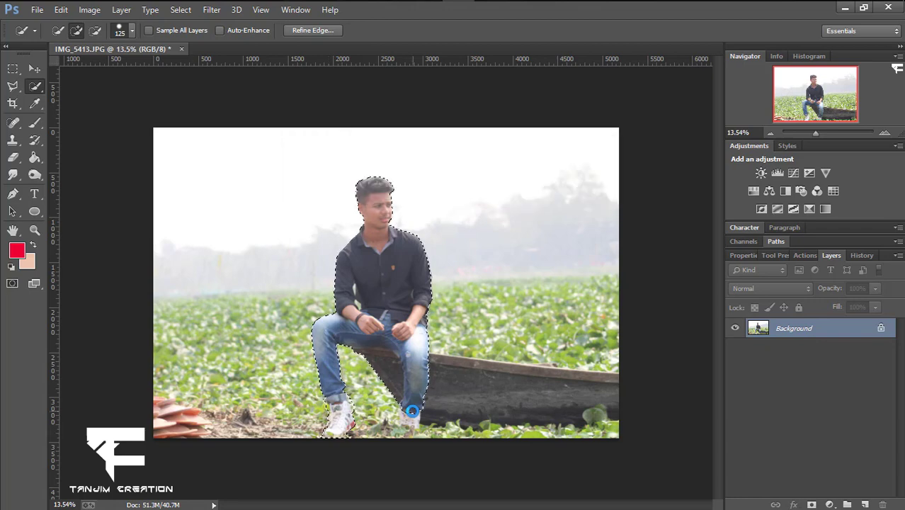
click(415, 426)
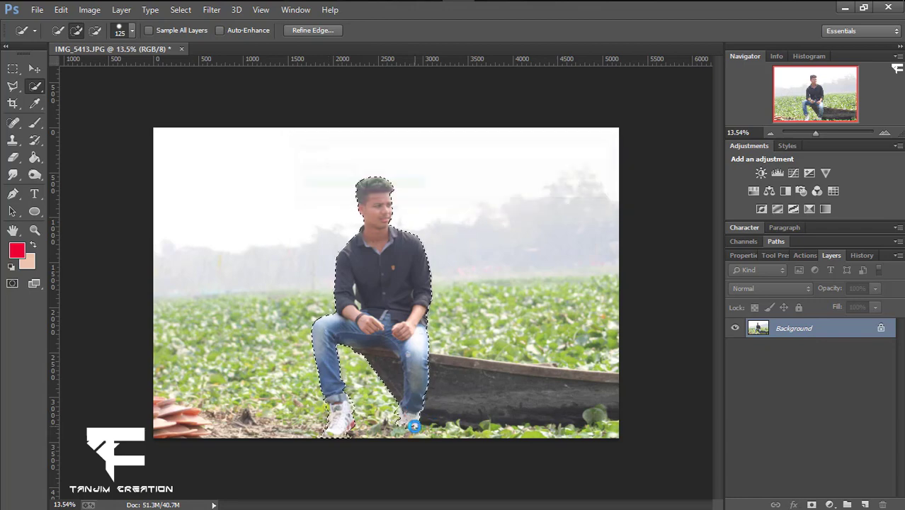
Step: Zoom in on the man's head, shrink the selection brush to 30, and add his ear
key(z)
drag(394, 202, 484, 274)
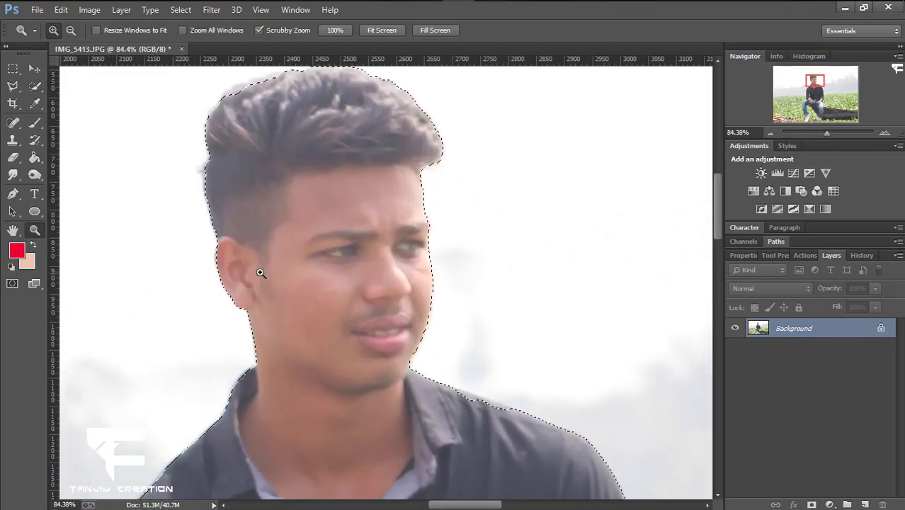
key(w)
key(bracketleft)
key(bracketleft)
key(bracketleft)
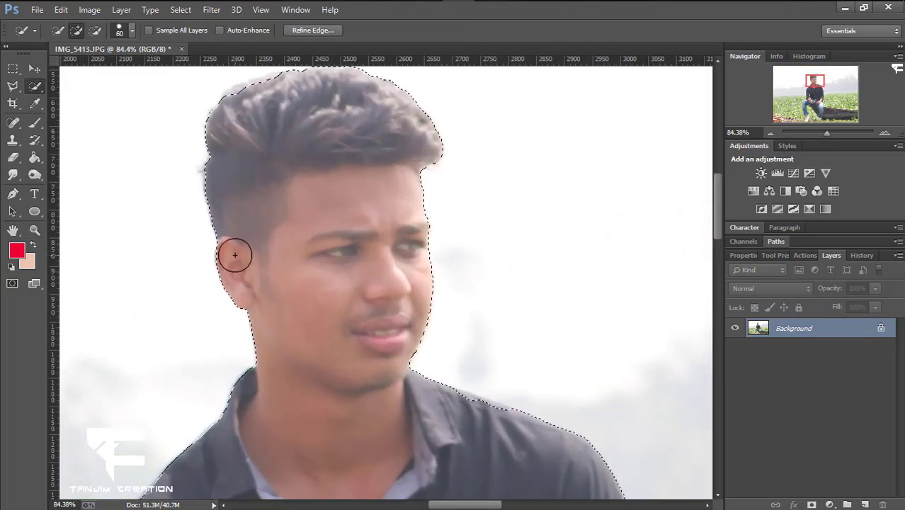
key(bracketleft)
click(232, 256)
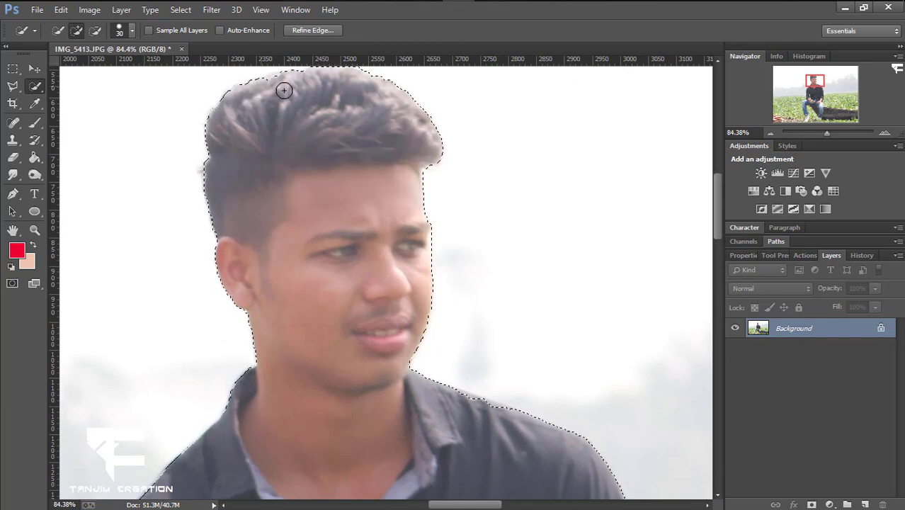
Step: Refine the selection along the right cheek, shoulder and left side of the neck
drag(719, 233, 716, 216)
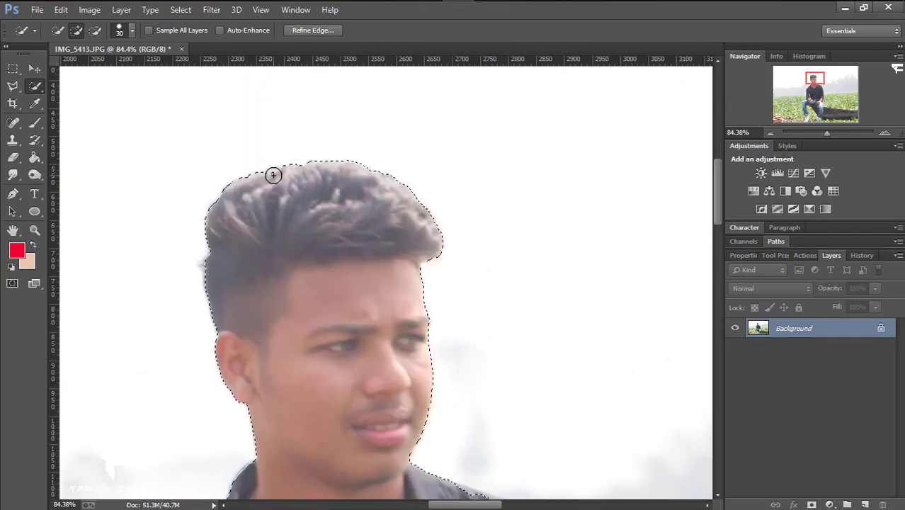
scroll(414, 184, down, 3)
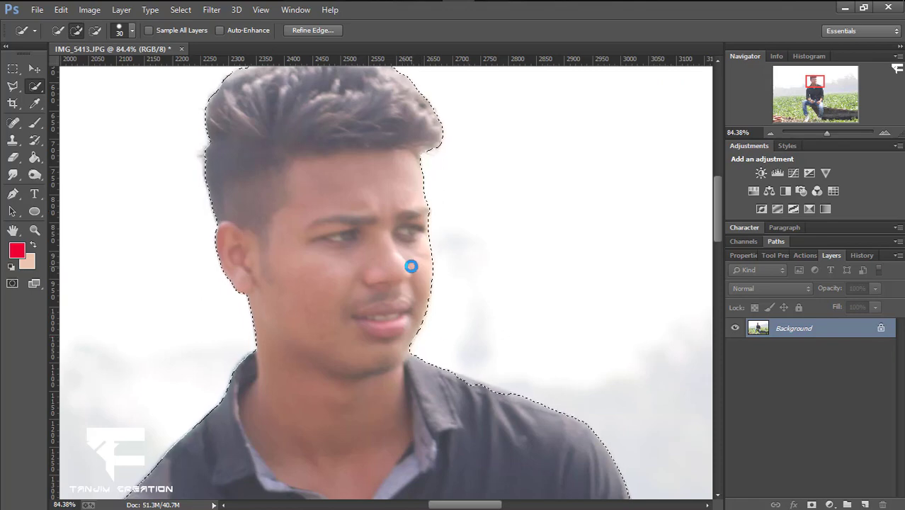
drag(411, 266, 420, 211)
click(715, 245)
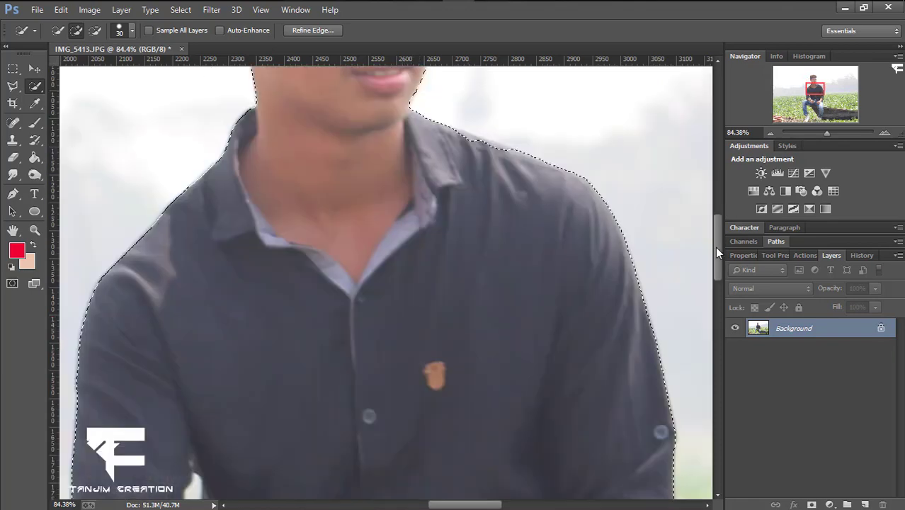
mouse_move(457, 151)
mouse_down()
mouse_move(529, 220)
mouse_move(247, 134)
mouse_up()
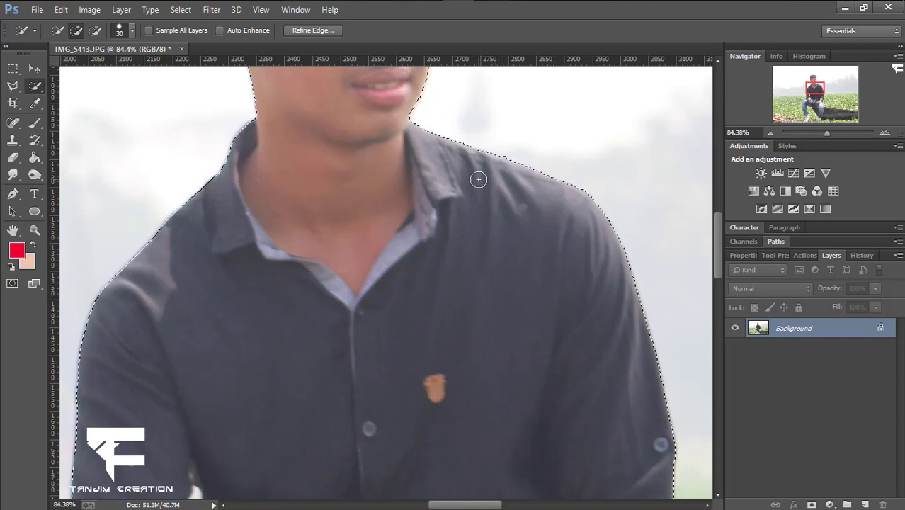
click(247, 134)
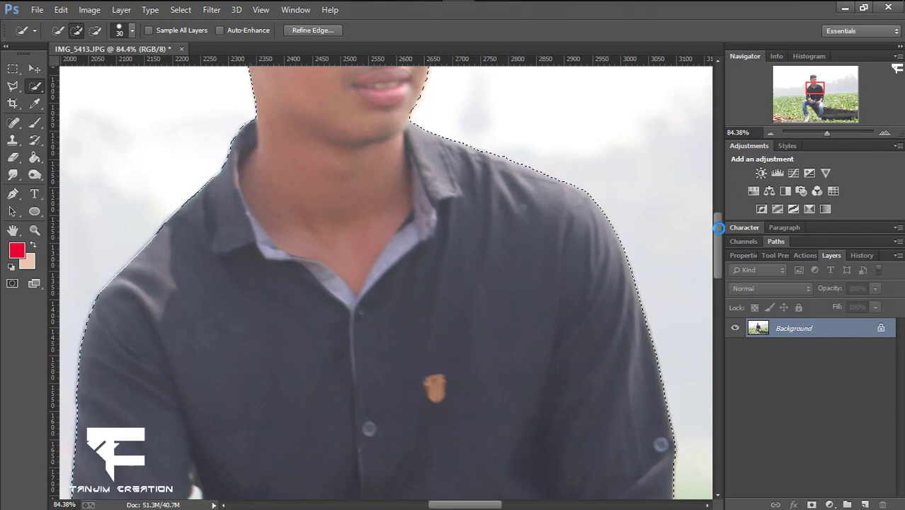
drag(718, 228, 714, 284)
scroll(712, 283, down, 2)
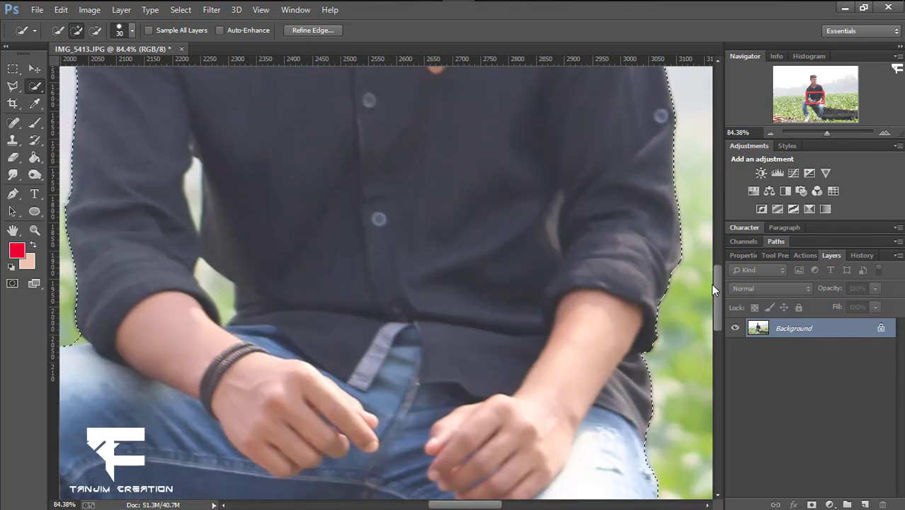
scroll(224, 81, left, 5)
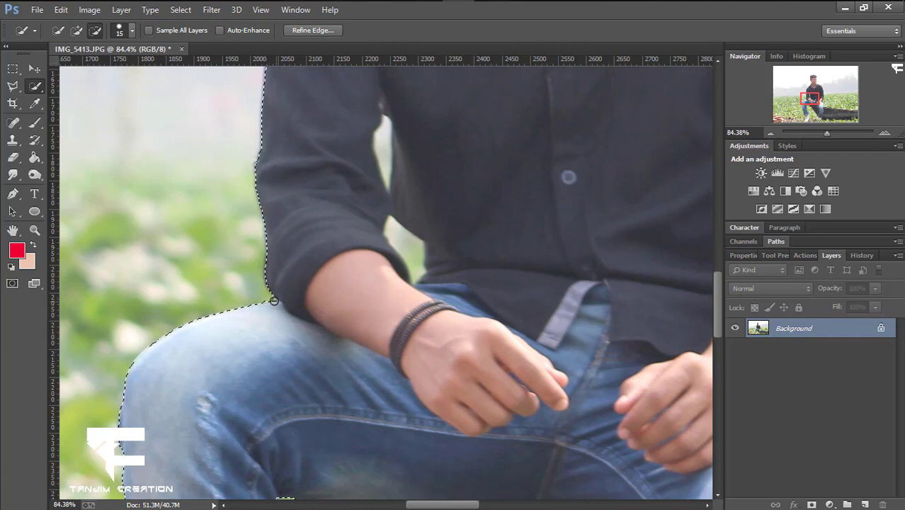
click(76, 29)
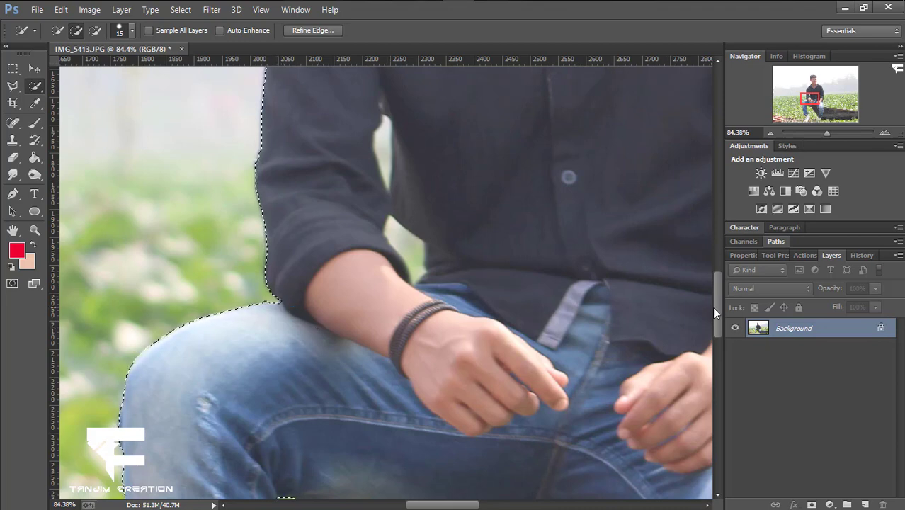
scroll(374, 257, down, 2)
Step: Subtract the boat between the man's legs from the selection using an 80 brush
key(z)
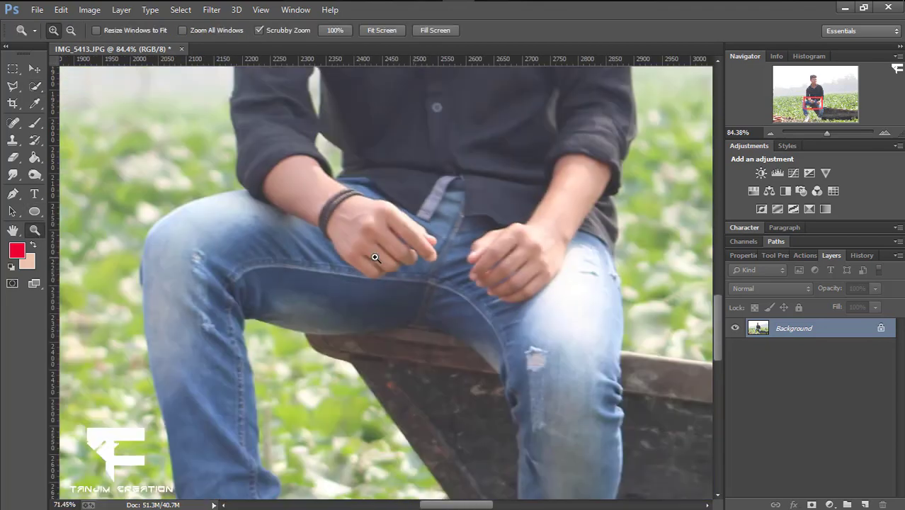
drag(717, 304, 718, 347)
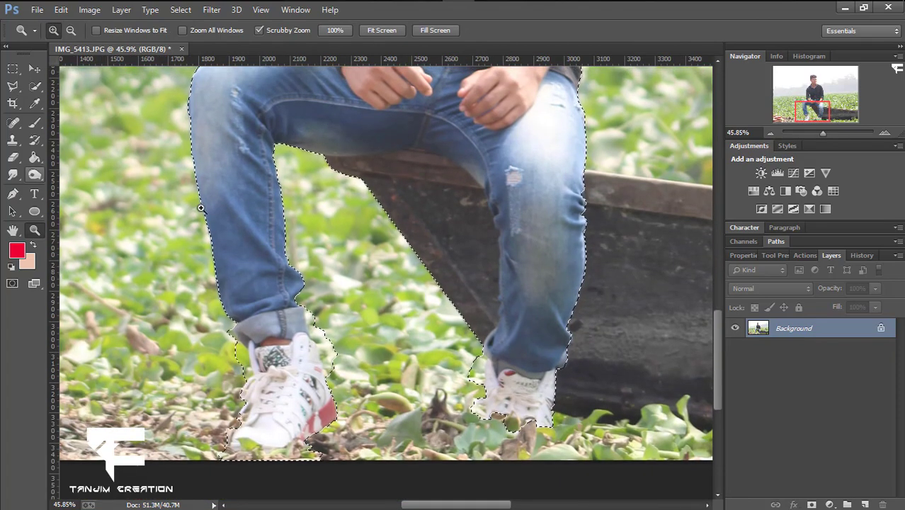
click(34, 85)
click(94, 29)
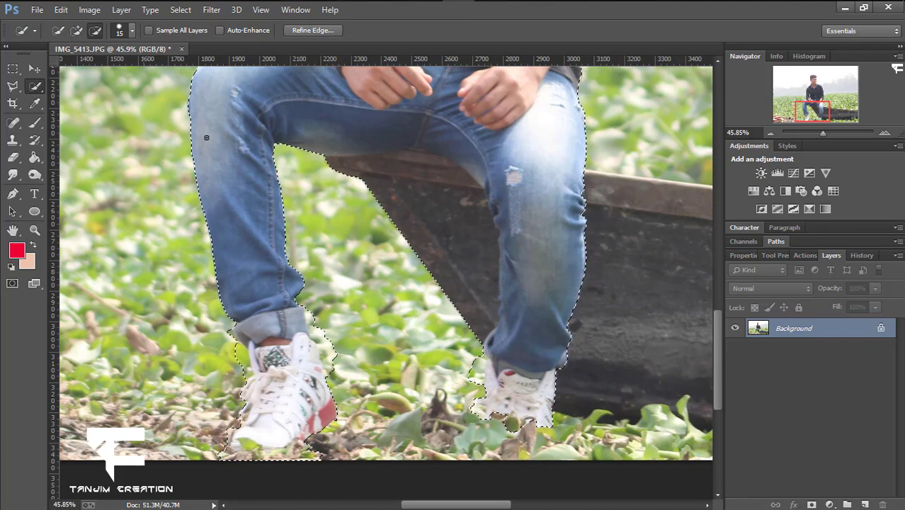
key(bracketright)
key(bracketright)
key(bracketright)
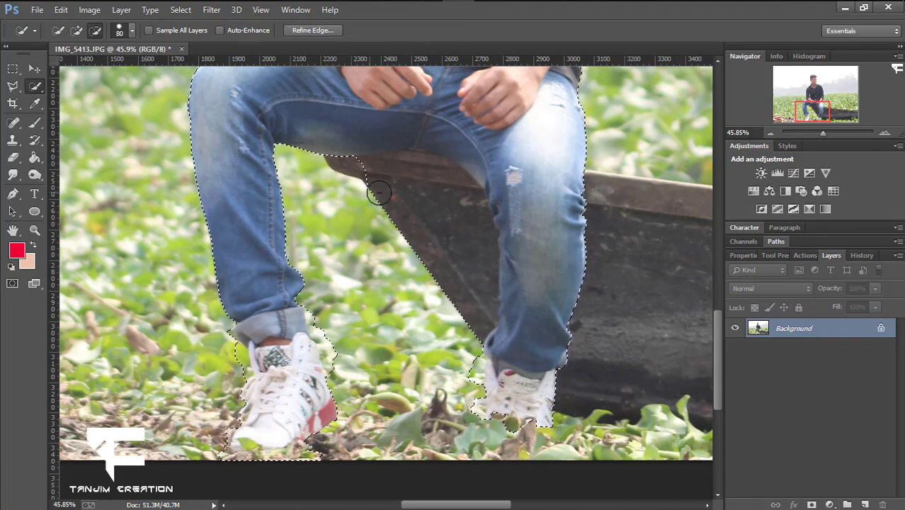
drag(379, 191, 485, 151)
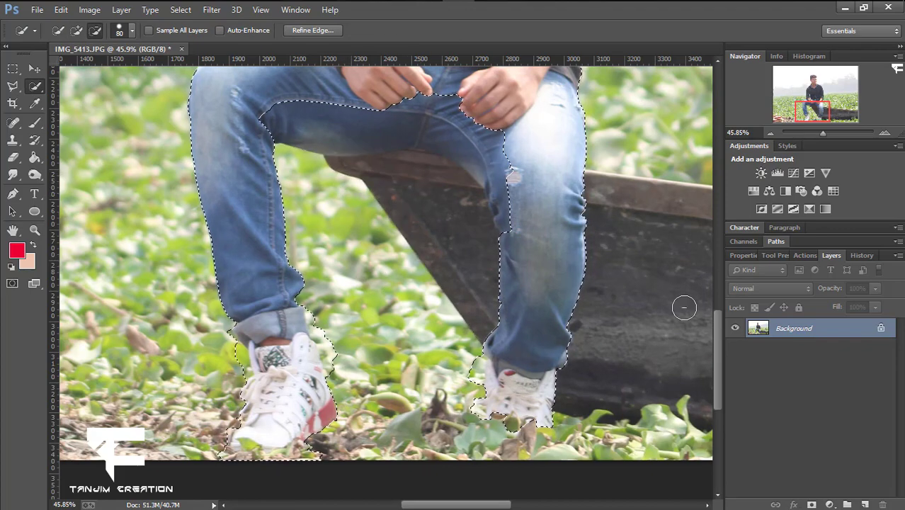
Step: Add the crotch area back with a 35 brush and zoom out to the whole photo
scroll(721, 351, up, 2)
click(77, 30)
key(bracketleft)
key(bracketleft)
key(bracketleft)
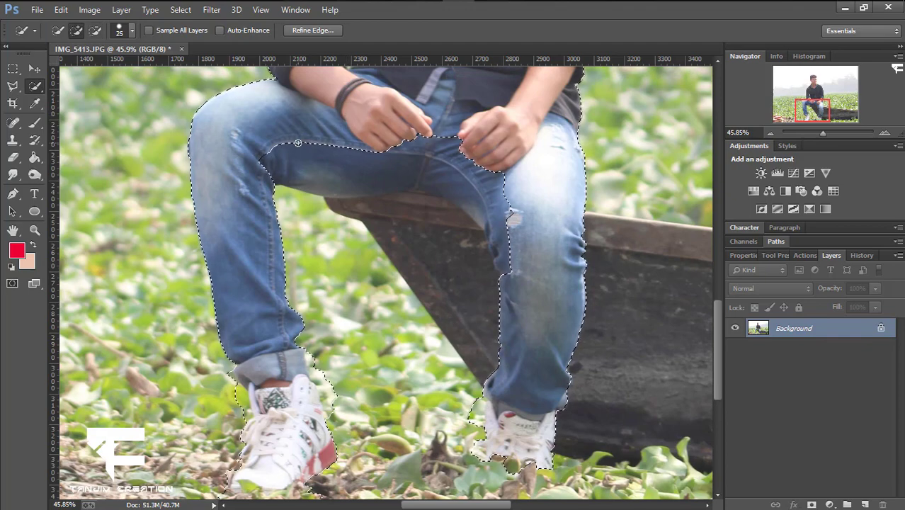
key(bracketright)
mouse_move(298, 143)
mouse_down()
mouse_move(462, 153)
mouse_move(496, 240)
mouse_up()
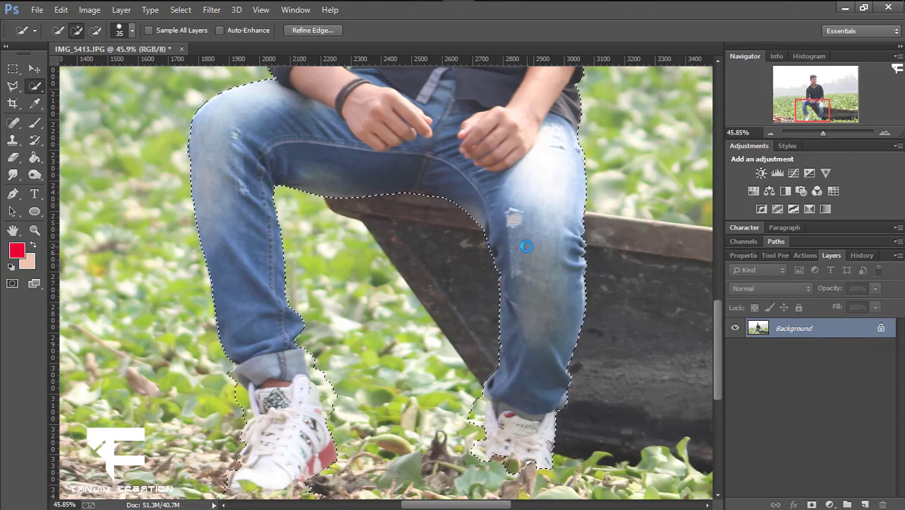
key(z)
drag(526, 246, 396, 247)
Step: In the Camera Raw Filter, raise exposure, set contrast +11, and adjust shadows, whites and blacks
right_click(786, 328)
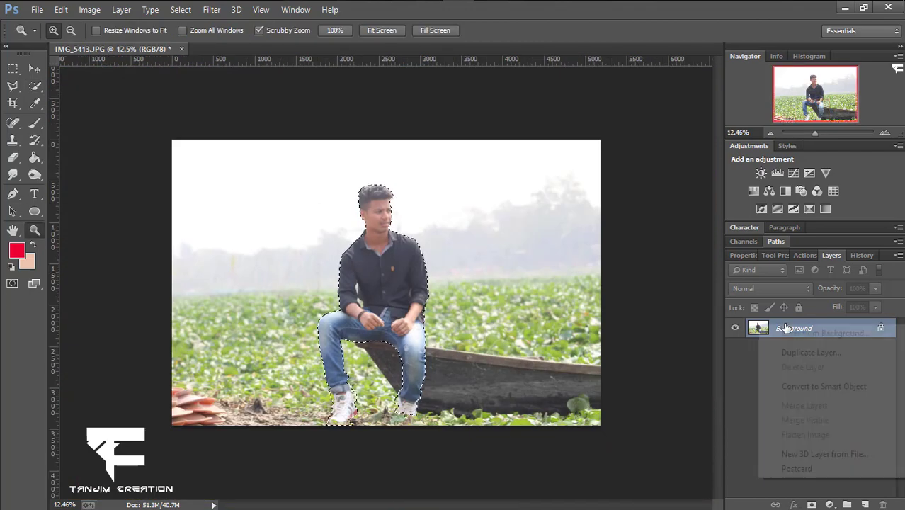
click(211, 10)
click(211, 10)
key(Escape)
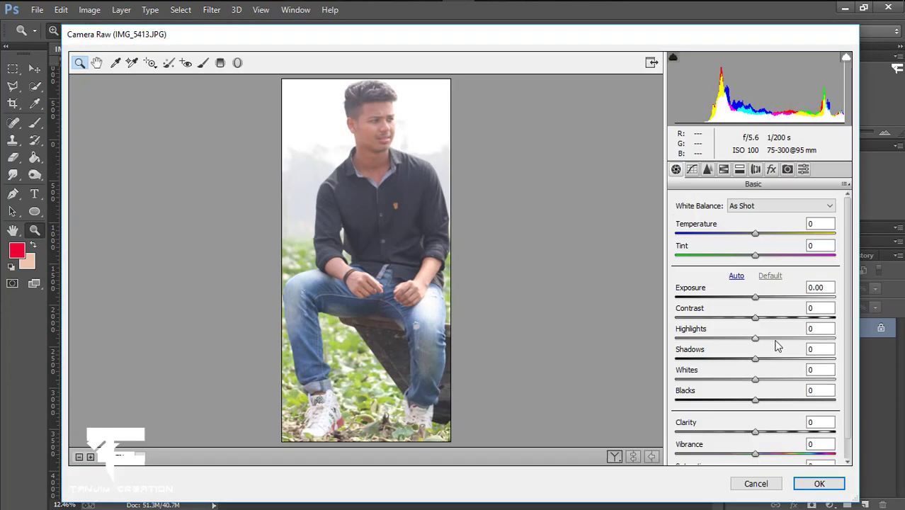
click(757, 296)
drag(754, 317, 763, 317)
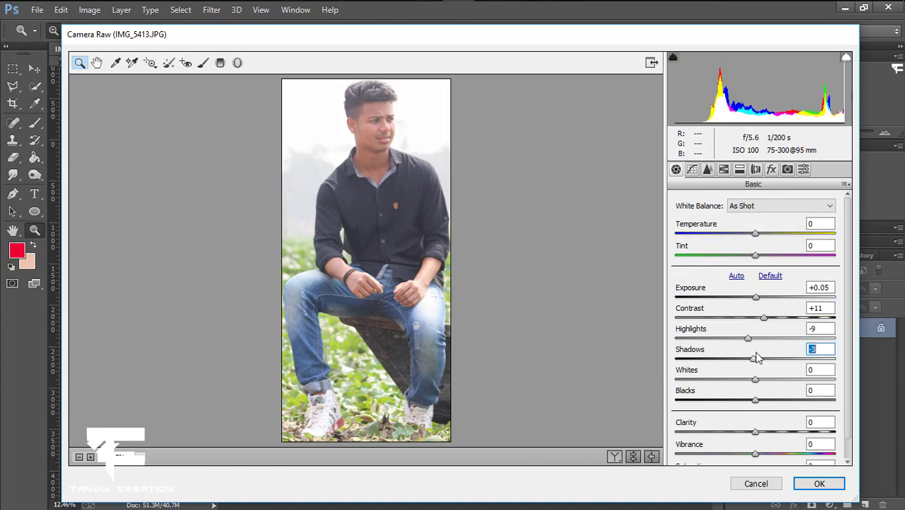
mouse_move(757, 358)
mouse_down()
mouse_move(737, 357)
mouse_move(761, 380)
mouse_up()
drag(754, 399, 752, 399)
scroll(849, 362, down, 1)
mouse_move(755, 432)
mouse_down()
mouse_move(752, 408)
mouse_move(770, 428)
mouse_move(751, 449)
mouse_up()
Step: Review the Tone Curve and raise luminance noise reduction in Detail
click(692, 170)
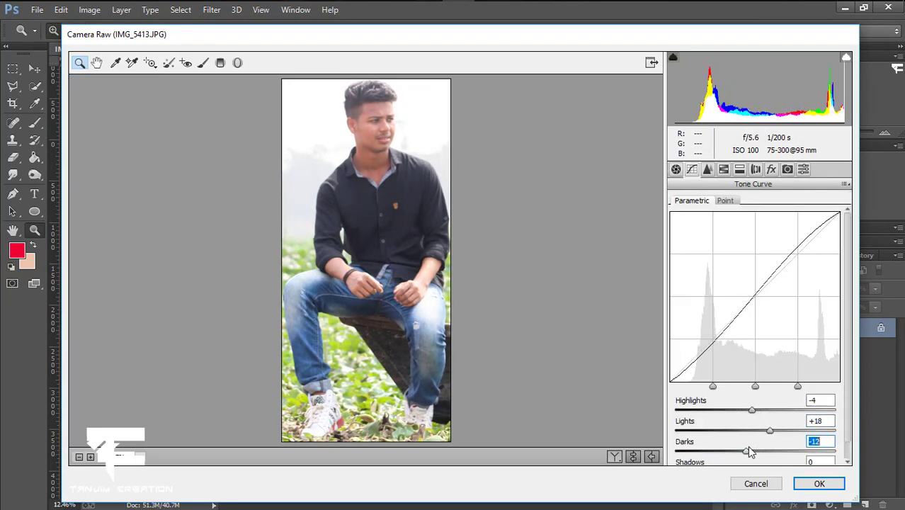
scroll(755, 459, down, 1)
click(707, 169)
drag(679, 331, 732, 330)
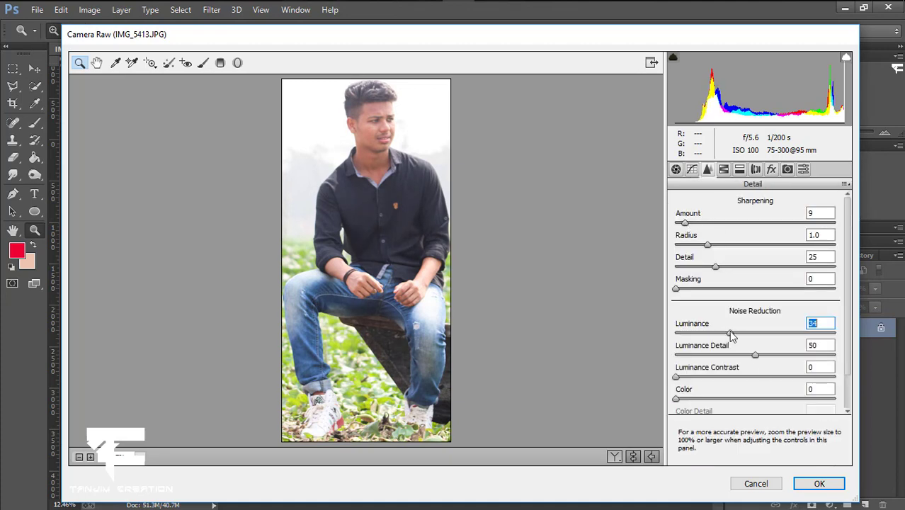
Step: Brighten and saturate the oranges, darken the aquas in HSL, and apply the grade
click(723, 170)
drag(759, 286, 777, 287)
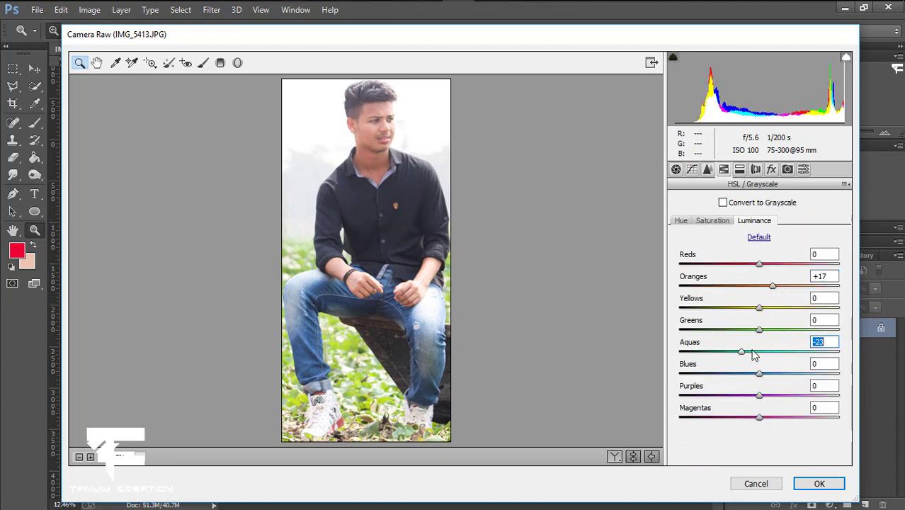
mouse_move(759, 374)
mouse_down()
mouse_move(731, 373)
mouse_move(763, 374)
mouse_up()
click(712, 220)
drag(760, 285, 785, 285)
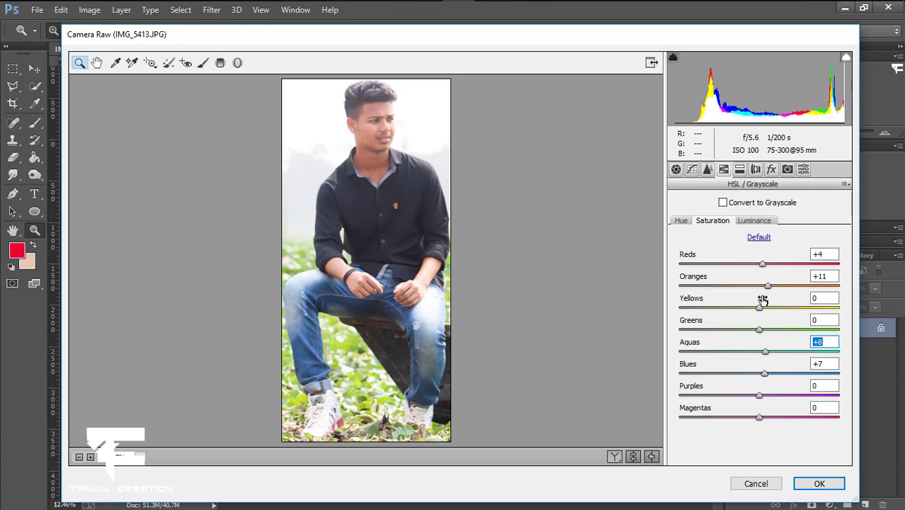
click(810, 482)
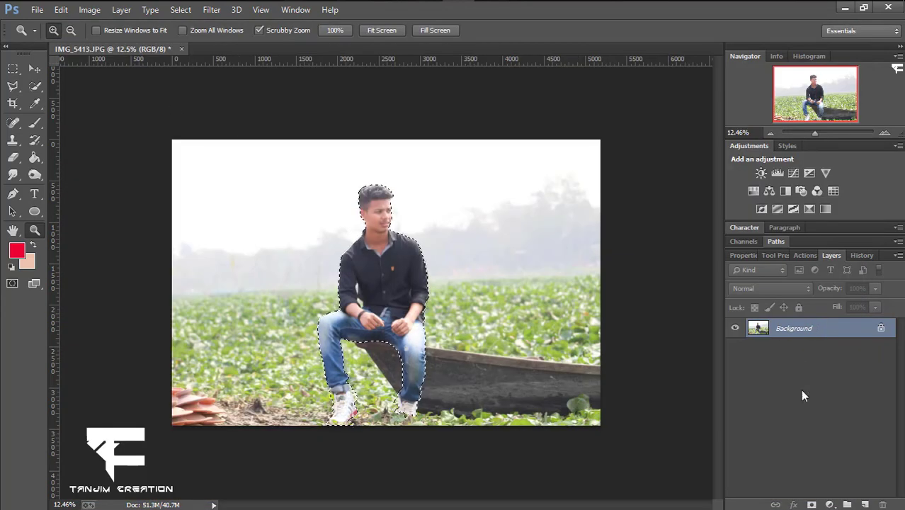
Step: Duplicate the Background layer, mask the copy to the man, then choose Place Embedded
drag(793, 328, 866, 505)
click(812, 504)
drag(427, 315, 501, 334)
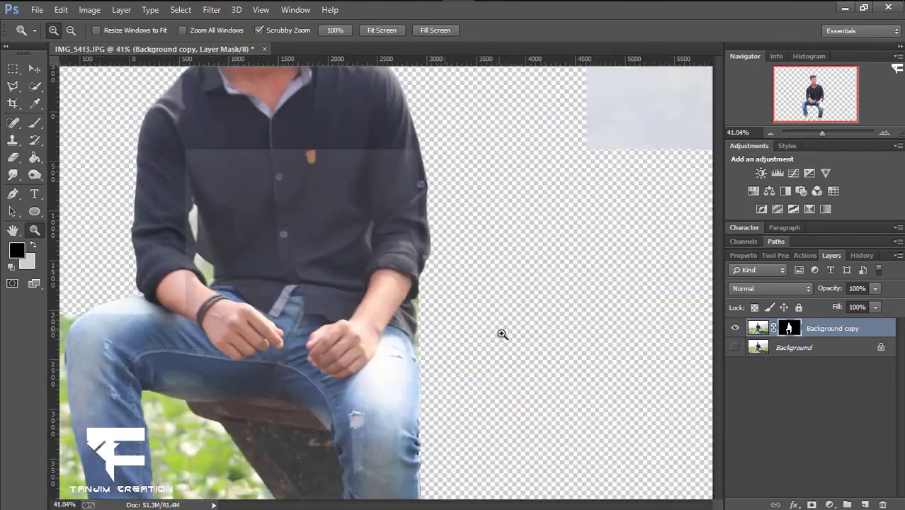
key(ctrl+0)
click(37, 9)
click(57, 196)
Step: Place the jungle-boat picture and scale it to fill the canvas height
click(55, 99)
click(313, 131)
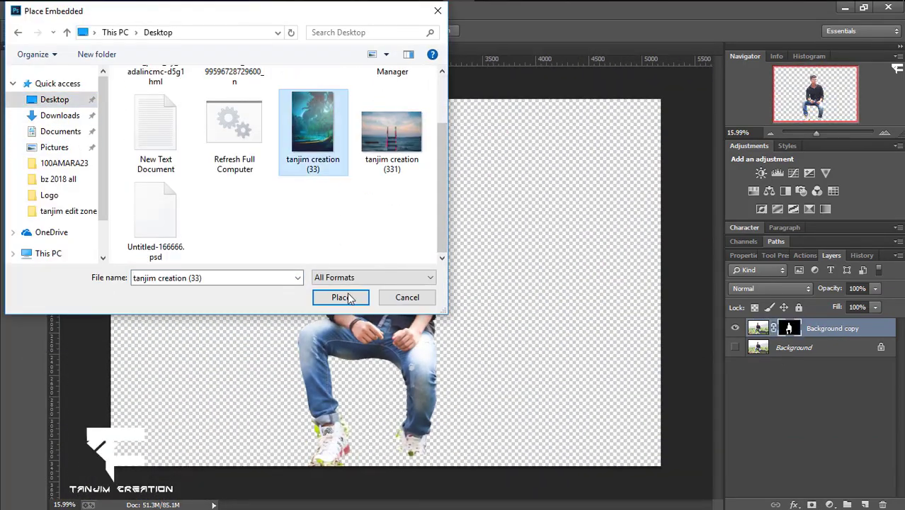
click(347, 297)
drag(414, 324, 481, 428)
drag(327, 428, 212, 469)
drag(428, 321, 456, 321)
drag(488, 466, 516, 435)
key(Return)
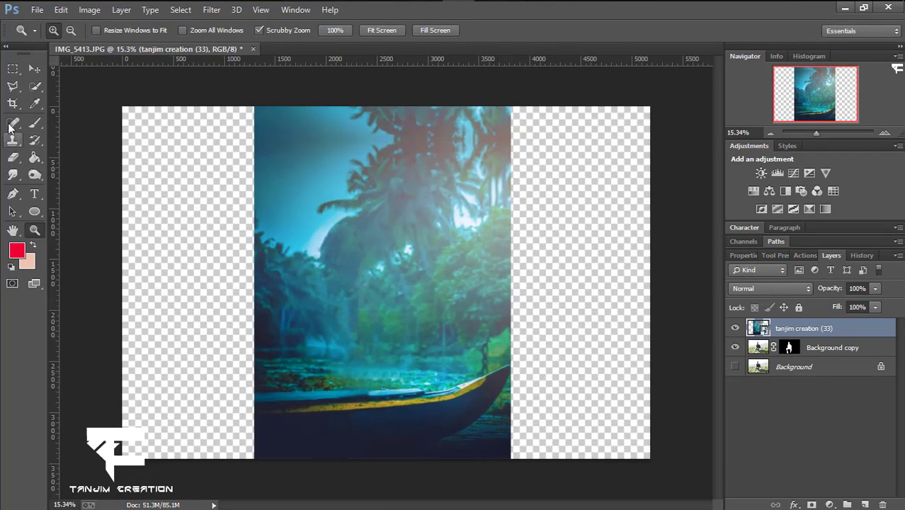
Step: Crop both sides of the canvas to the jungle picture's width
key(c)
drag(120, 283, 196, 279)
drag(587, 284, 514, 283)
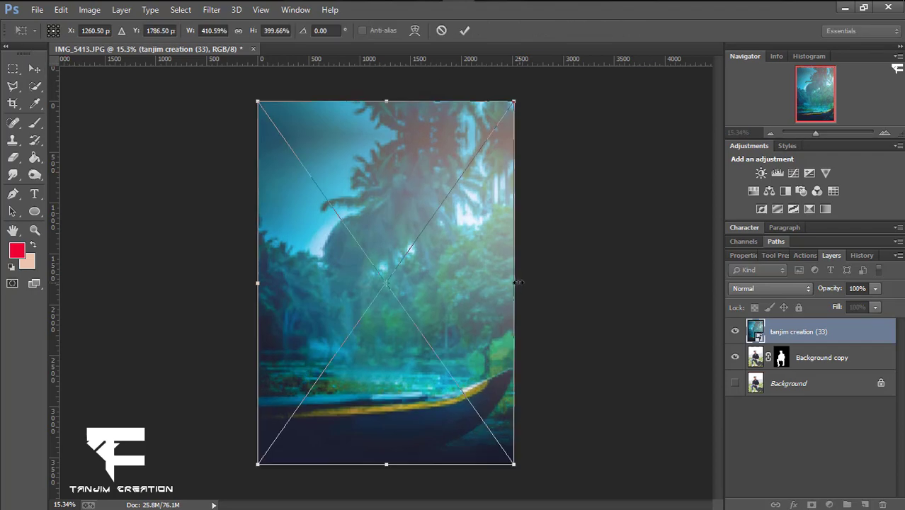
key(Return)
scroll(335, 259, down, 1)
Step: Stretch the jungle picture slightly taller and move it below the man's layer
key(ctrl+t)
drag(386, 443, 386, 448)
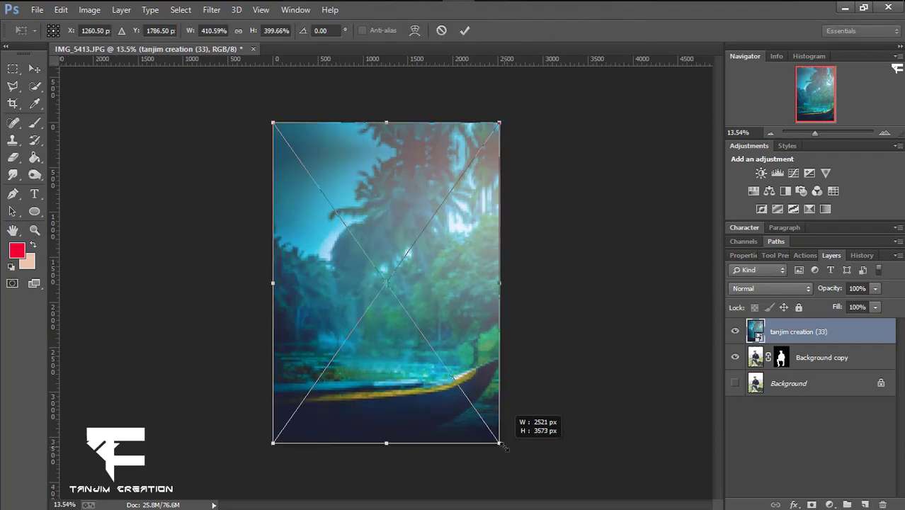
key(Return)
key(ctrl+[)
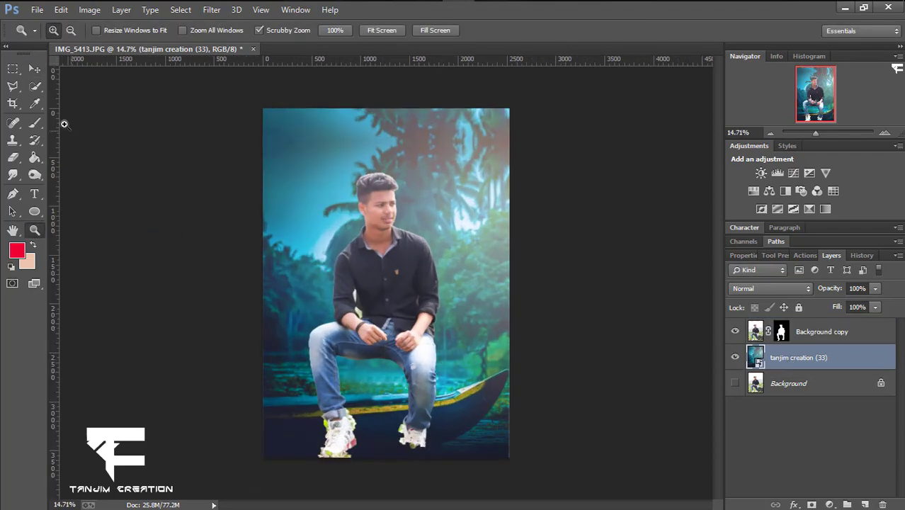
Step: Refine the mask on the man's layer
right_click(793, 357)
key(Escape)
click(787, 332)
key(ctrl+alt+r)
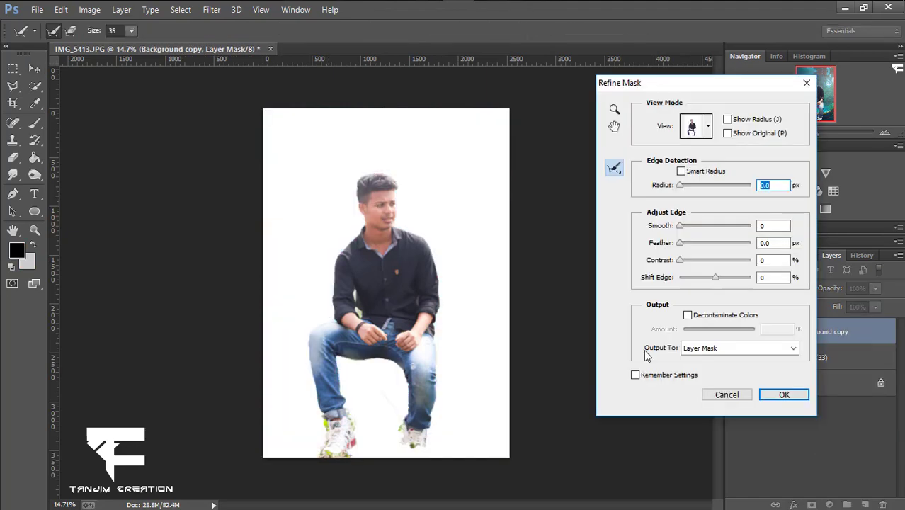
click(784, 395)
Step: Apply the man's layer mask and scale him down onto the boat
right_click(782, 332)
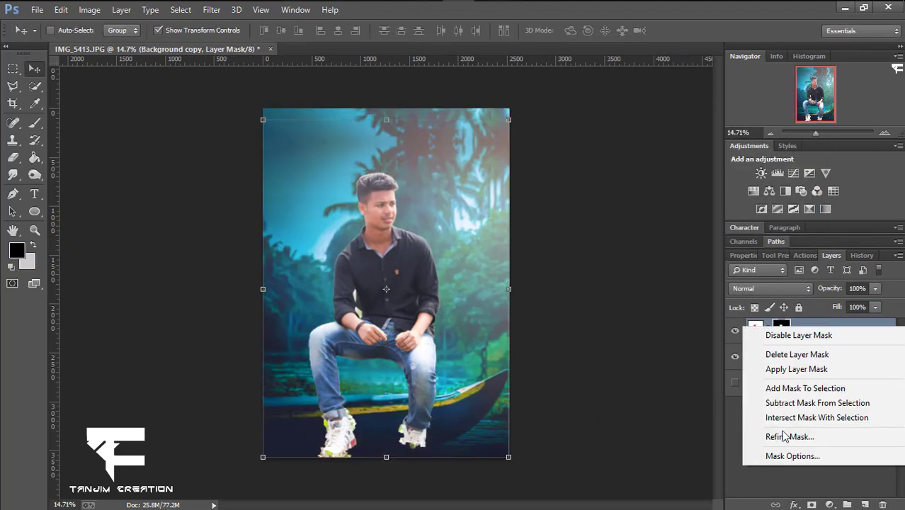
click(794, 382)
drag(310, 177, 338, 247)
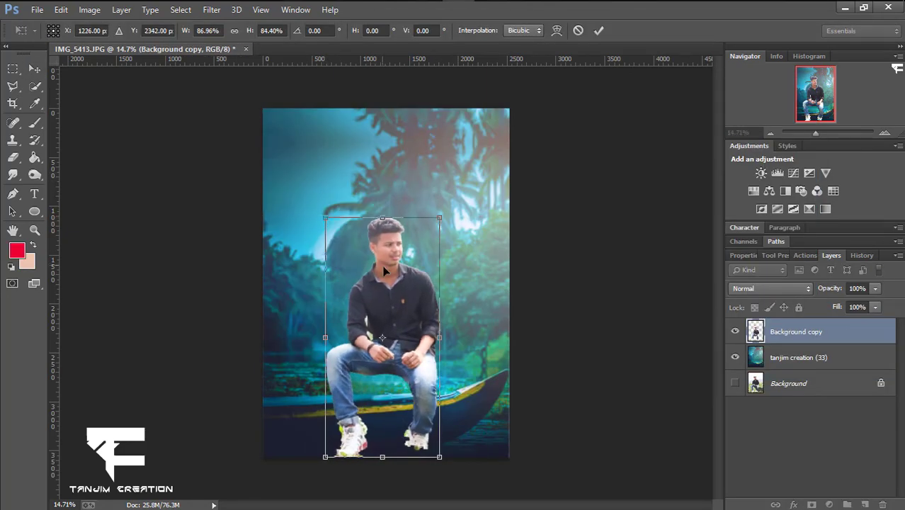
mouse_move(443, 464)
mouse_down()
mouse_move(443, 471)
mouse_move(441, 450)
mouse_up()
Step: Commit the man's new size, then zoom in and toggle his layer to check his feet on the boat
click(598, 30)
key(z)
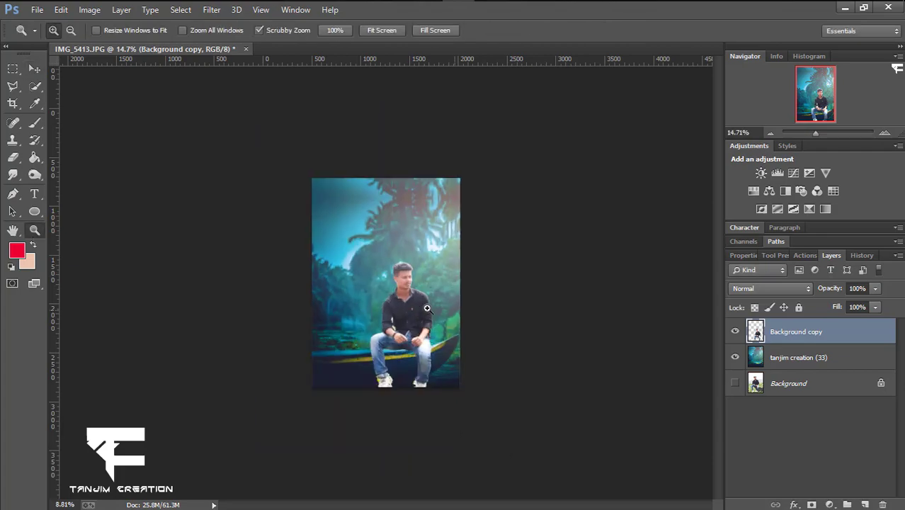
click(469, 265)
alt+click(466, 417)
click(467, 417)
click(735, 331)
click(735, 331)
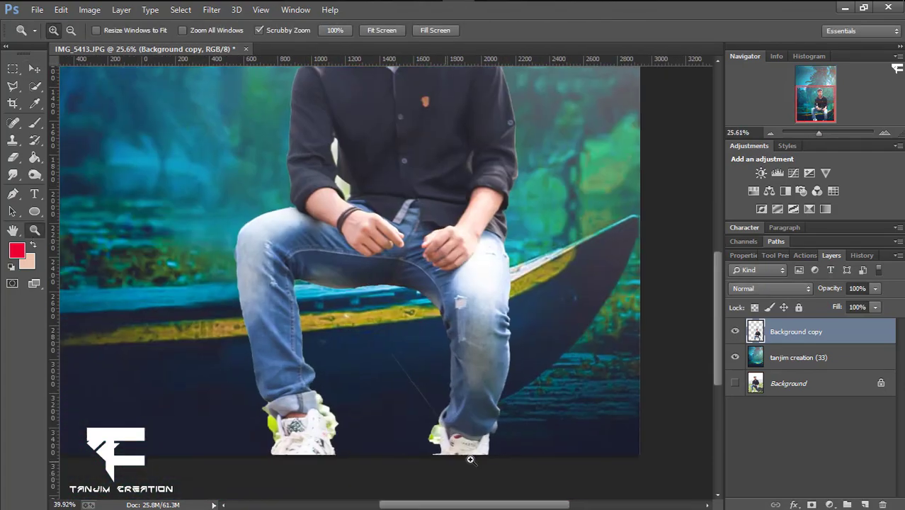
key(ctrl+minus)
key(ctrl+minus)
Step: Raise the jungle background layer's brightness with Brightness/Contrast
click(798, 357)
click(90, 10)
click(305, 41)
drag(673, 145, 687, 145)
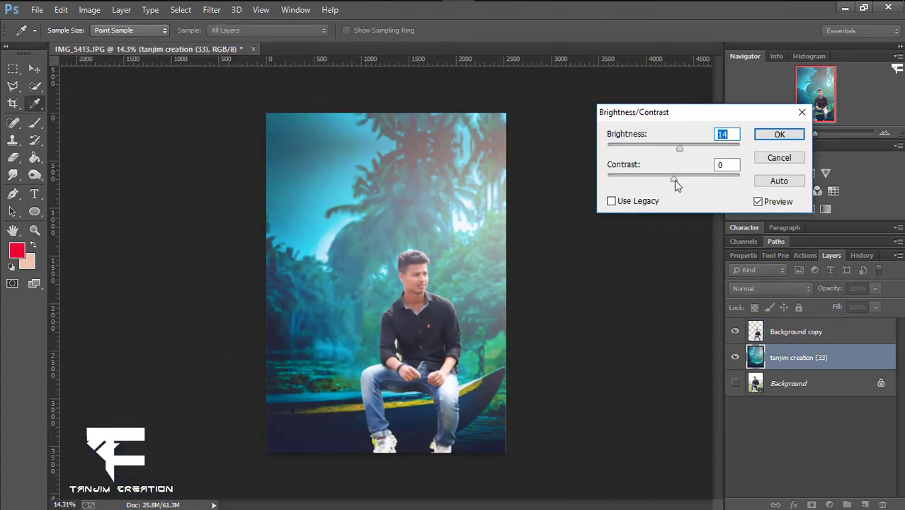
click(759, 135)
Step: In Camera Raw, raise the background's exposure and set shadows -31, whites +14, clarity +13
click(121, 9)
click(233, 83)
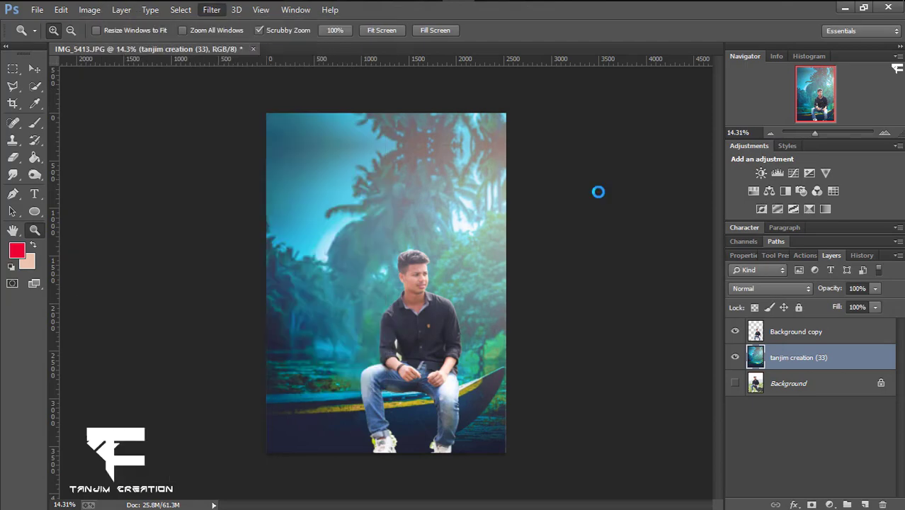
drag(755, 298, 759, 298)
mouse_move(755, 318)
mouse_down()
mouse_move(769, 339)
mouse_move(730, 359)
mouse_up()
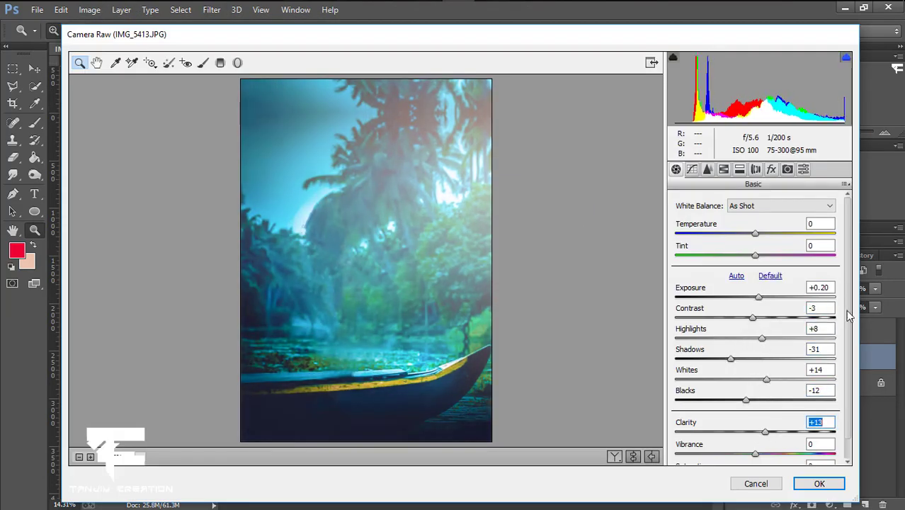
drag(755, 434, 767, 430)
Step: Adjust aqua and blue saturation, apply the grade, then undo it to compare
click(708, 170)
click(724, 169)
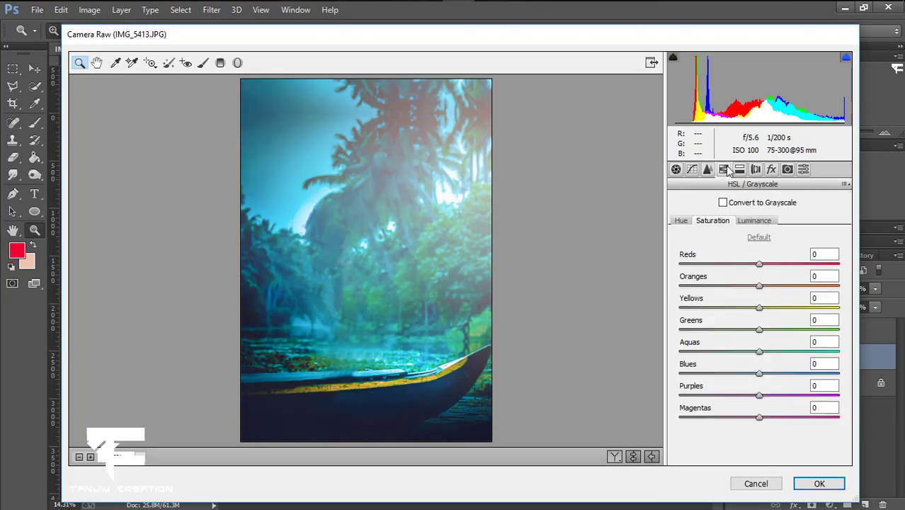
mouse_move(759, 352)
mouse_down()
mouse_move(758, 376)
mouse_move(774, 329)
mouse_up()
click(754, 220)
key(Return)
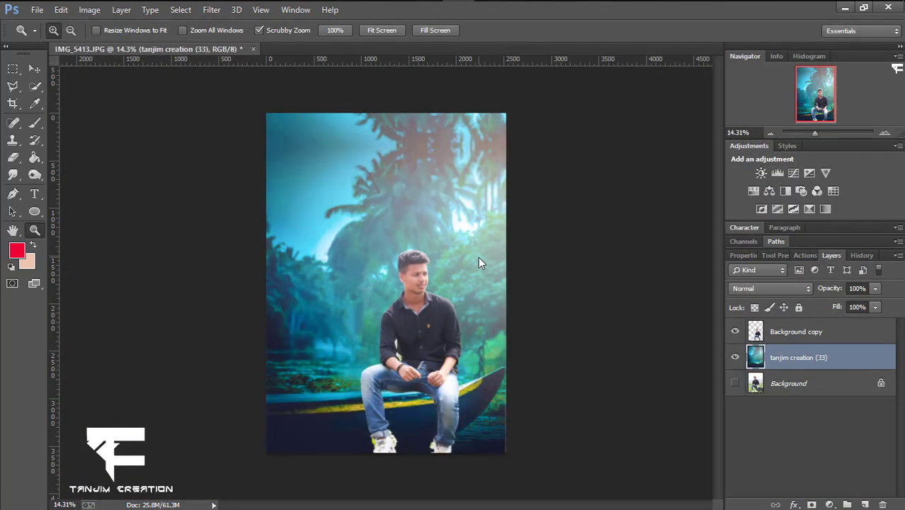
click(61, 10)
click(92, 34)
Step: Restore the background's Camera Raw grade, check the man up close, and select his layer
click(61, 13)
click(92, 29)
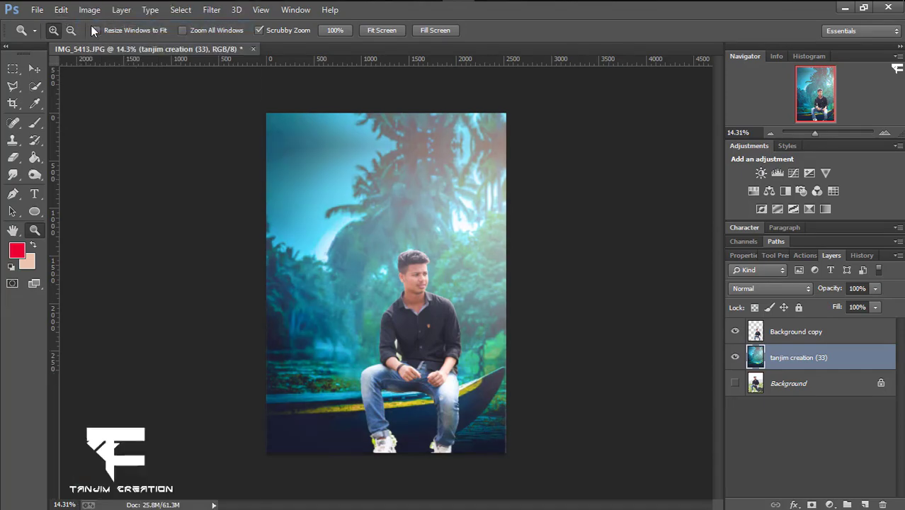
drag(431, 303, 541, 309)
drag(472, 308, 515, 329)
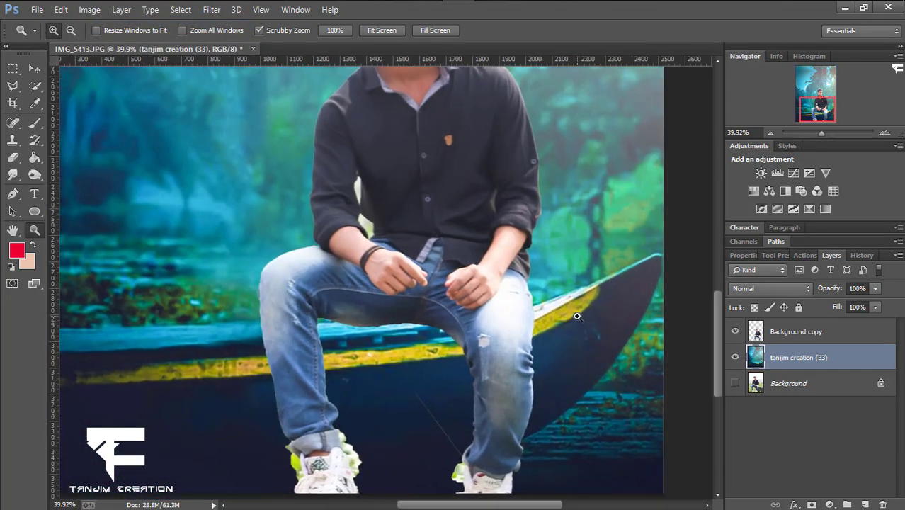
click(796, 332)
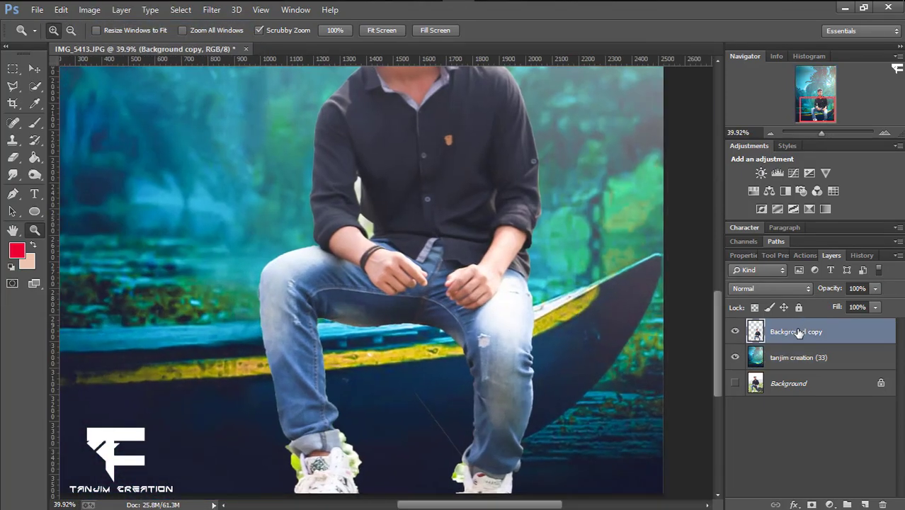
drag(602, 319, 517, 382)
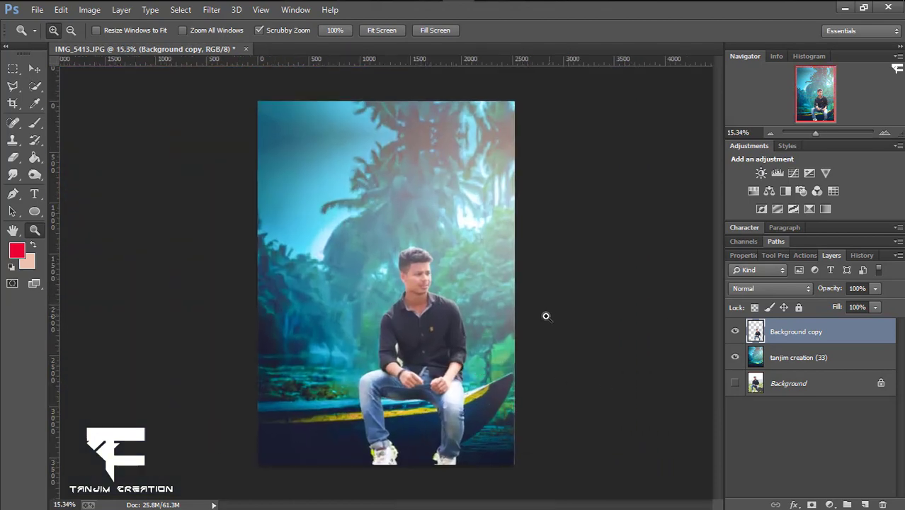
drag(546, 316, 62, 128)
Step: Extend the canvas downward with the Crop tool, leaving an empty strip below the boat
click(12, 103)
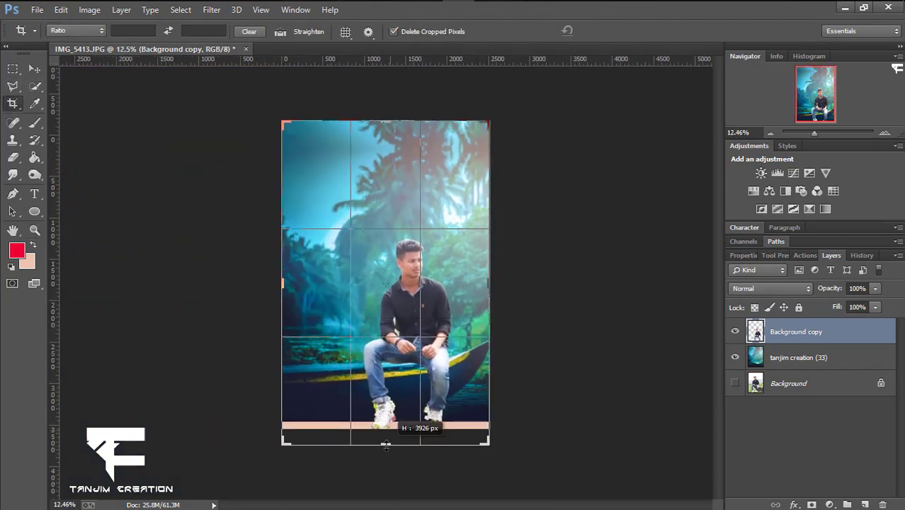
drag(386, 432, 388, 462)
click(612, 30)
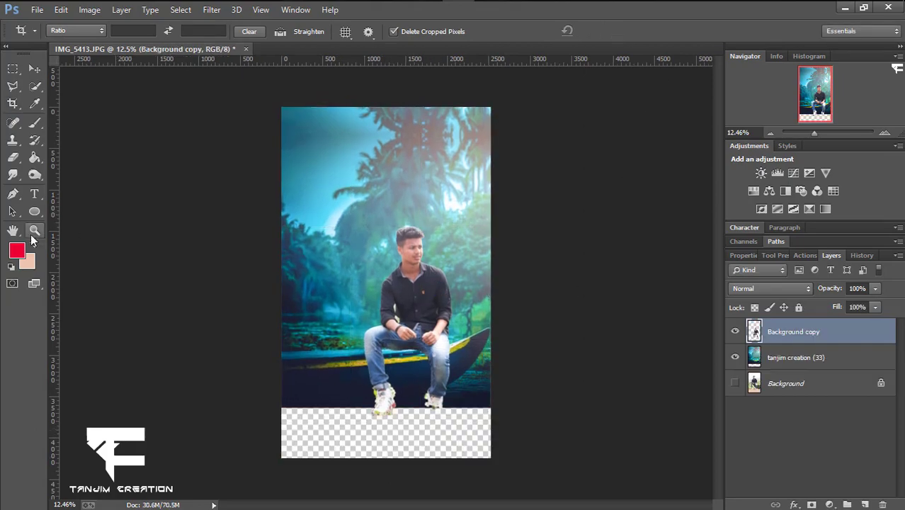
click(34, 230)
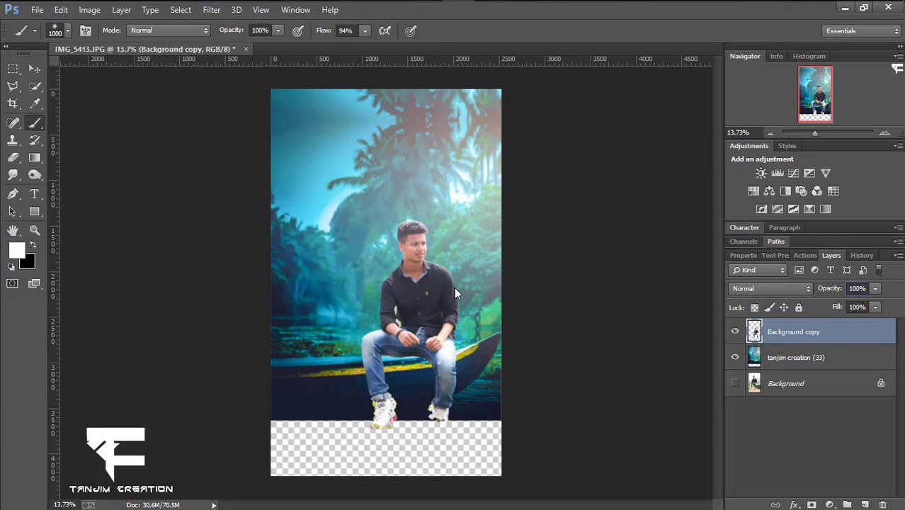
Step: Stretch the placed sea photo over the lower canvas and keep its opacity at 100%
mouse_move(454, 287)
mouse_down()
mouse_move(408, 477)
mouse_move(380, 415)
mouse_move(471, 419)
mouse_move(487, 440)
mouse_move(495, 434)
mouse_up()
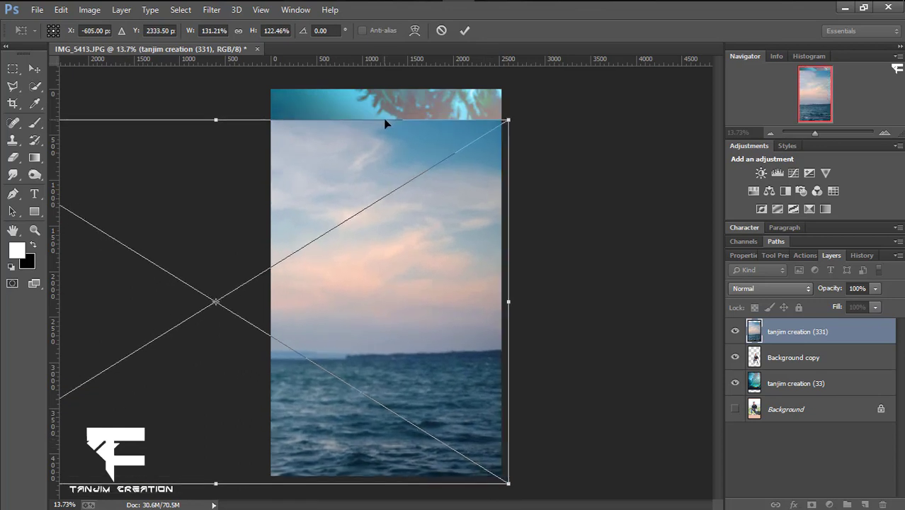
mouse_move(385, 123)
mouse_down()
mouse_move(386, 270)
mouse_move(384, 184)
mouse_up()
click(465, 31)
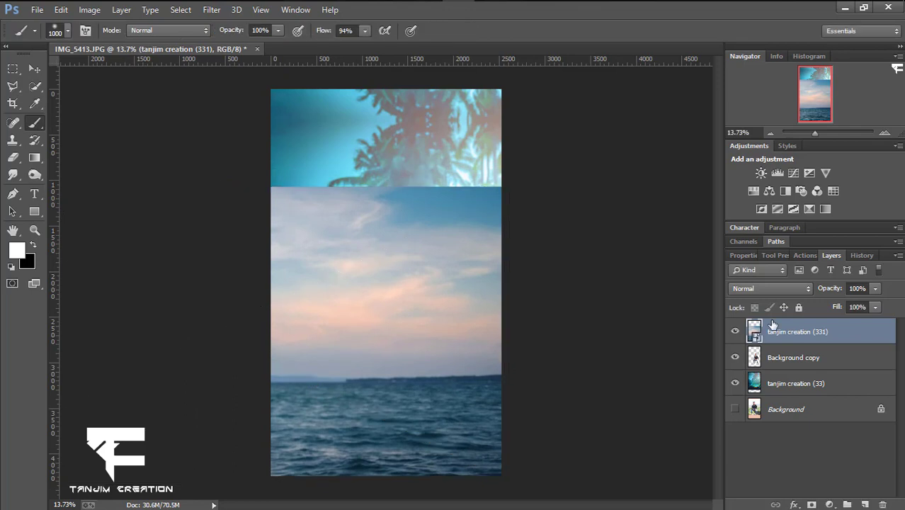
drag(836, 288, 816, 293)
text(100)
key(Return)
Step: Erase the sea photo's top and around the boat with an 800 px eraser at 34%
key(e)
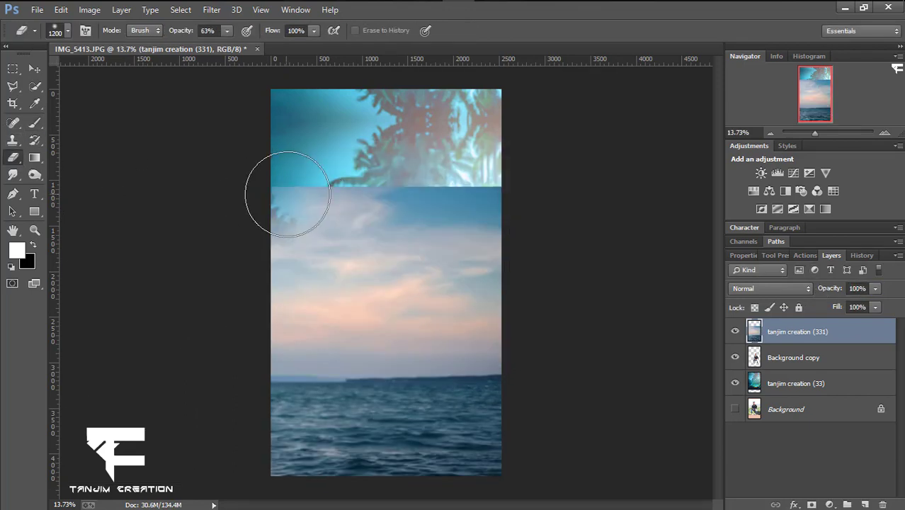
mouse_move(287, 196)
mouse_down()
mouse_move(504, 196)
mouse_move(193, 202)
mouse_move(315, 207)
mouse_up()
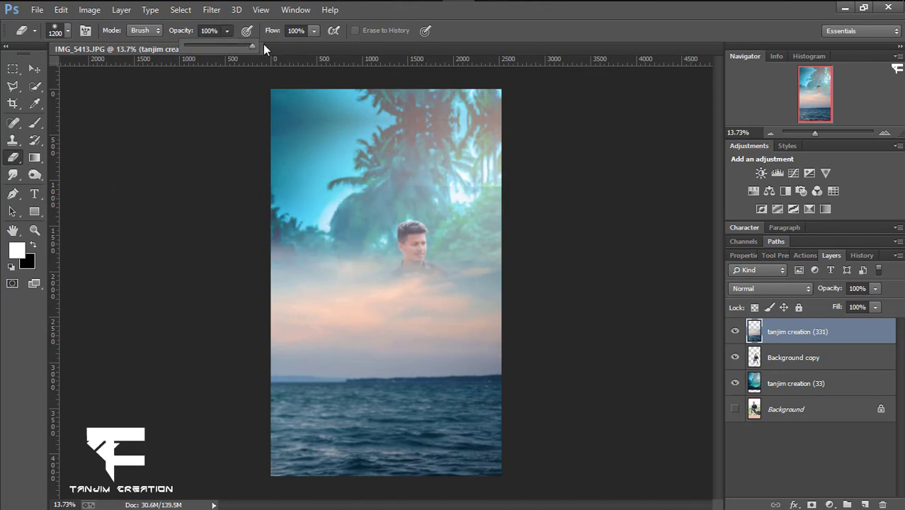
mouse_move(201, 253)
mouse_down()
mouse_move(515, 279)
mouse_move(265, 333)
mouse_move(467, 340)
mouse_up()
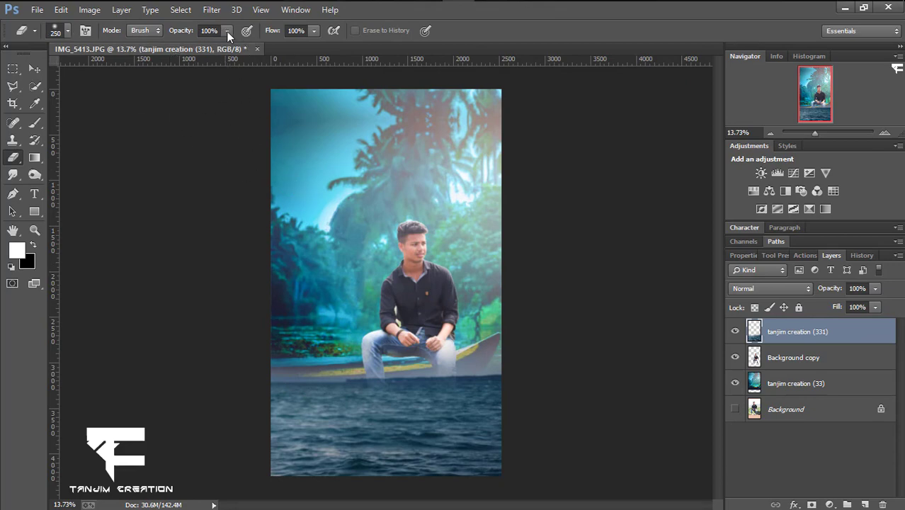
drag(187, 46, 176, 45)
key(bracketright)
key(bracketright)
key(bracketright)
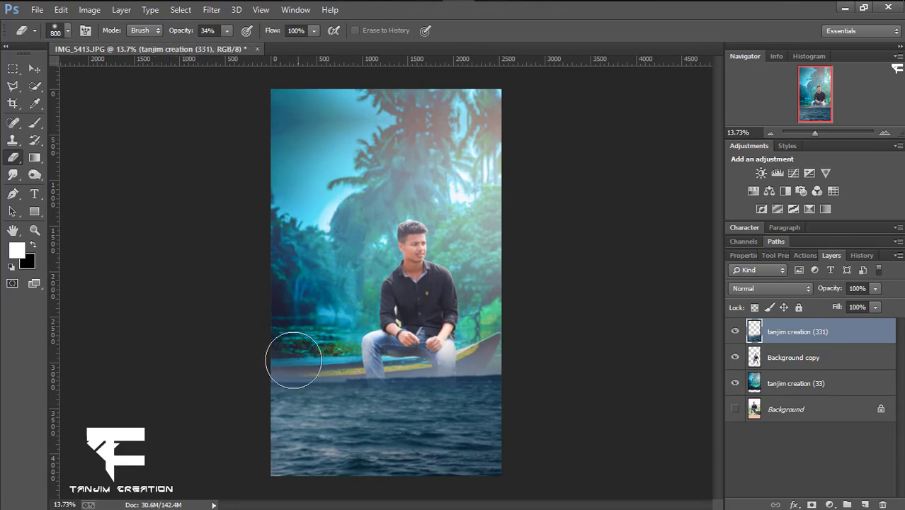
mouse_move(360, 363)
mouse_down()
mouse_move(441, 360)
mouse_move(454, 340)
mouse_up()
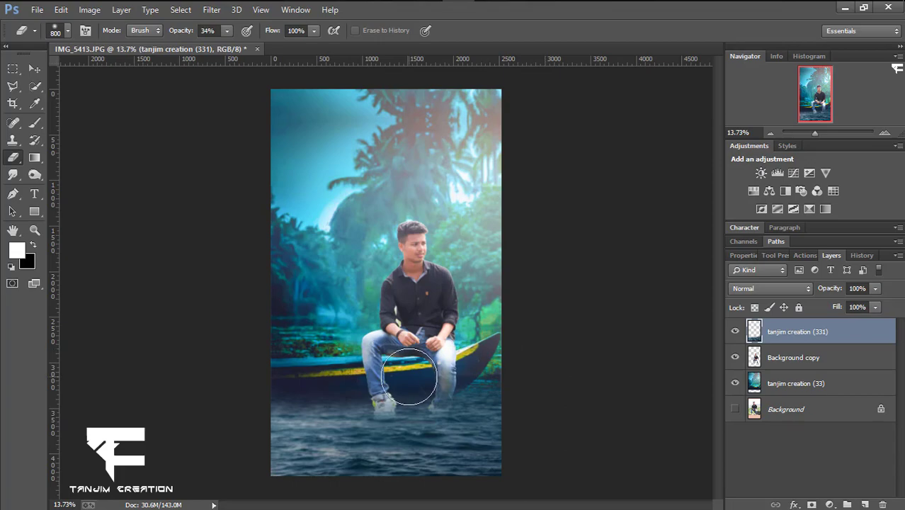
Step: Duplicate the sea water layer
key(z)
click(455, 425)
alt+click(438, 421)
click(210, 176)
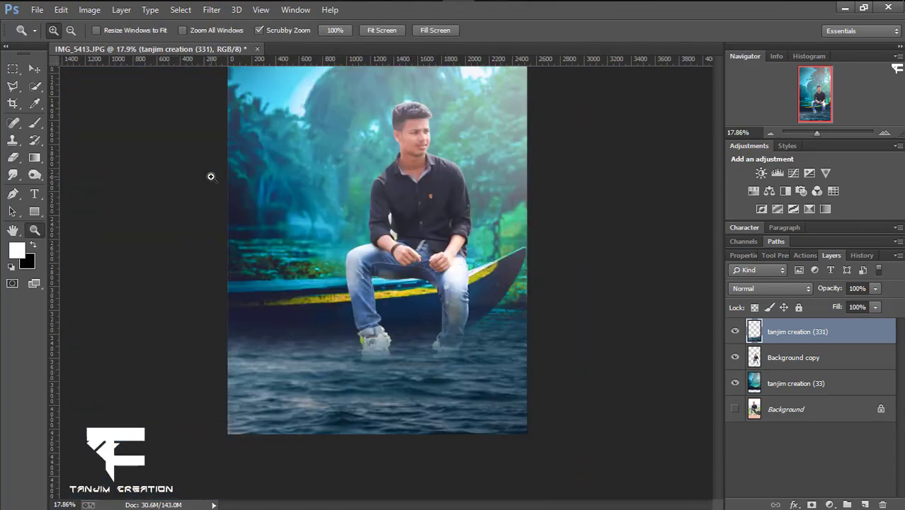
click(209, 175)
click(61, 10)
click(107, 38)
click(61, 10)
click(106, 38)
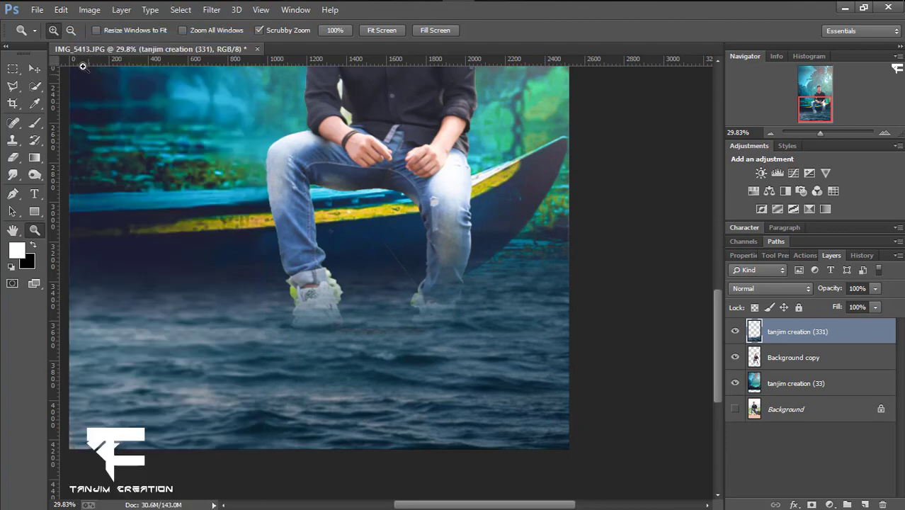
click(61, 9)
click(93, 38)
click(61, 9)
click(106, 38)
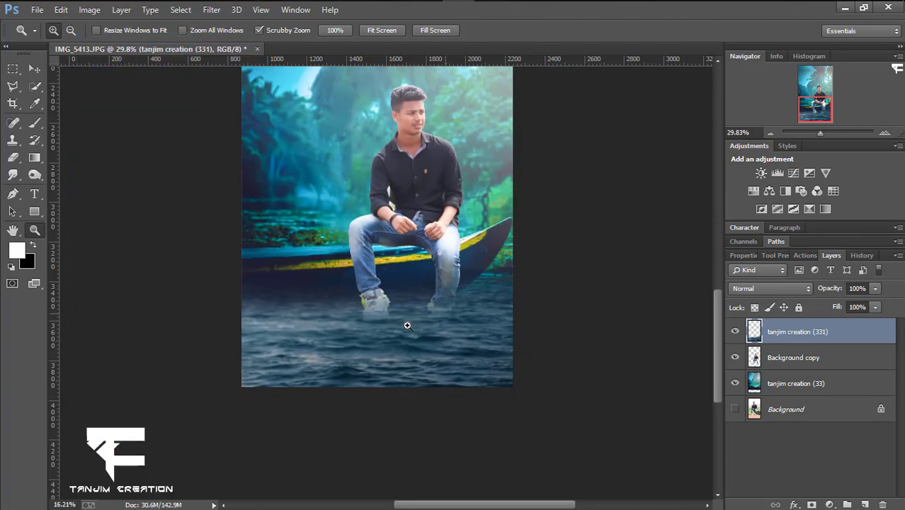
mouse_move(404, 323)
mouse_down()
mouse_move(454, 366)
mouse_move(424, 372)
mouse_up()
right_click(806, 337)
click(601, 146)
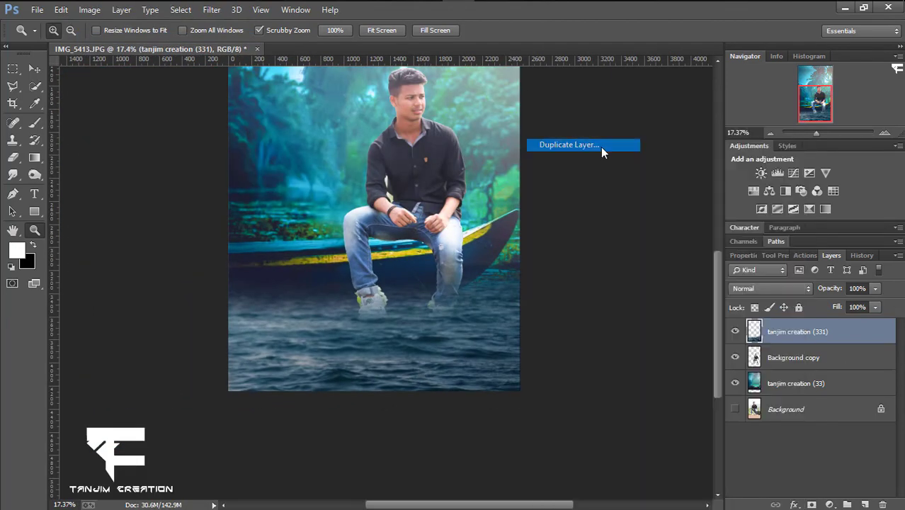
key(Return)
Step: Enlarge the water copy, stretching it taller and wider across the canvas bottom
key(v)
drag(426, 326, 447, 352)
drag(518, 372, 499, 363)
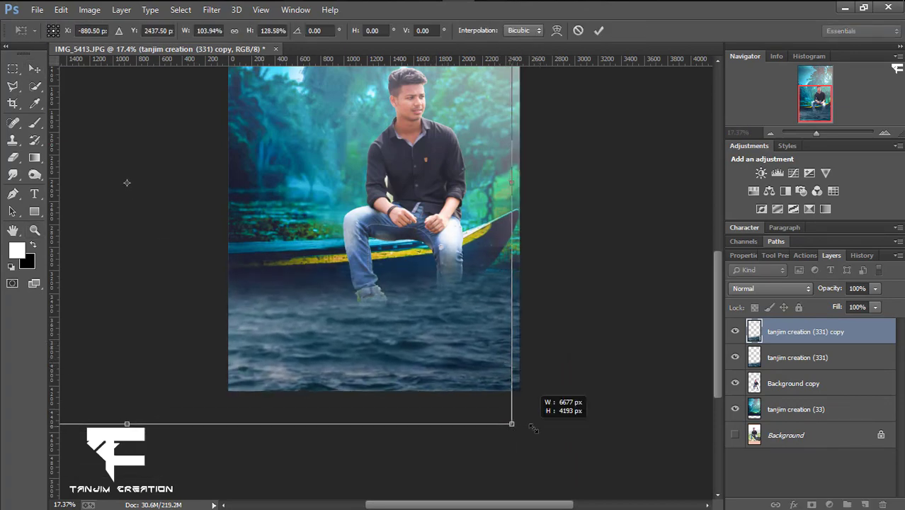
drag(498, 363, 537, 376)
key(Return)
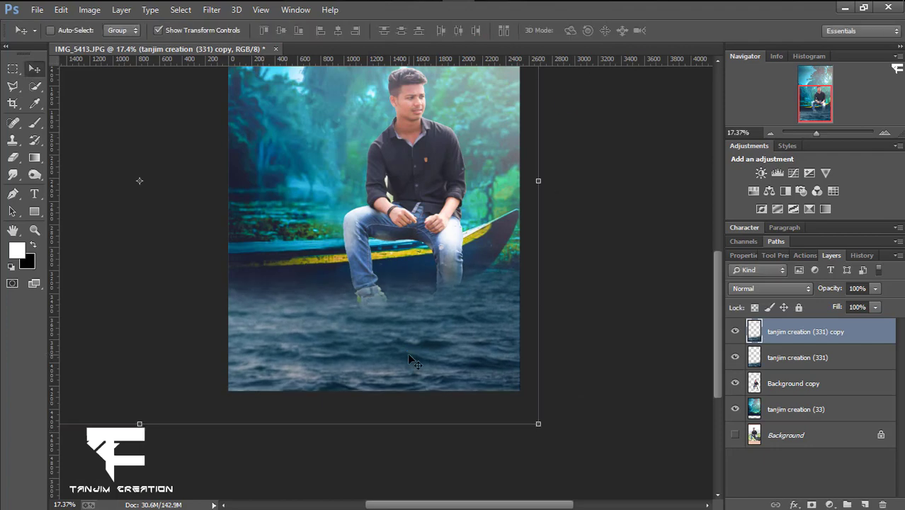
drag(407, 352, 406, 344)
Step: Softly erase the water copy and lower sea layer over the right shoe
key(e)
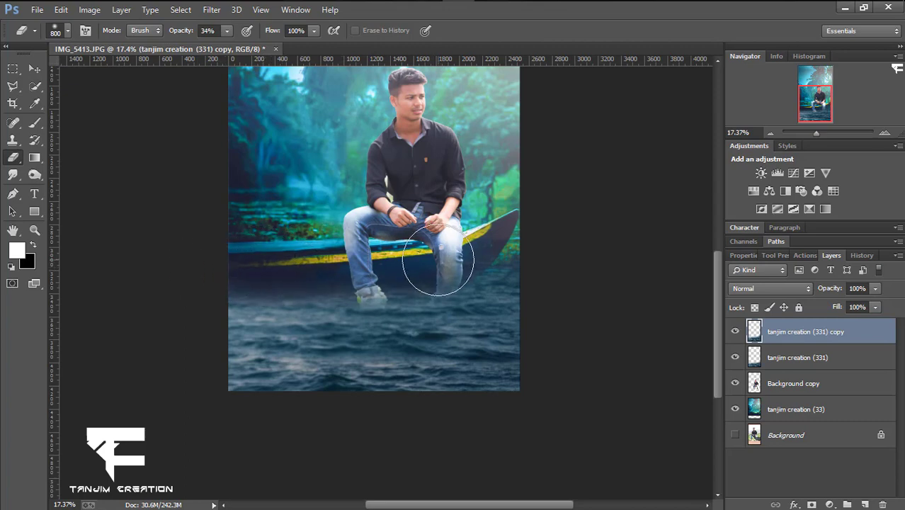
key(z)
mouse_move(525, 328)
mouse_down()
mouse_move(459, 382)
mouse_move(429, 341)
mouse_move(607, 318)
mouse_move(498, 218)
mouse_up()
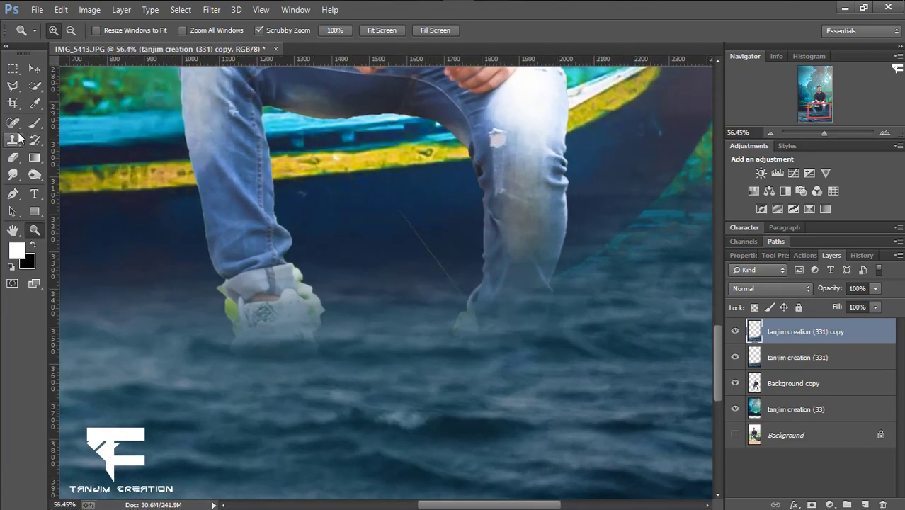
key(e)
key(bracketleft)
key(bracketleft)
key(bracketleft)
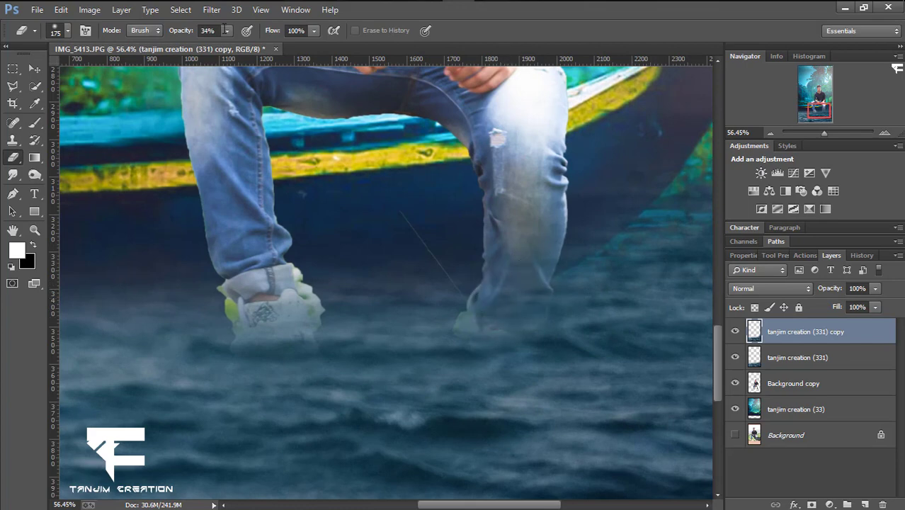
click(504, 267)
drag(514, 285, 521, 337)
key(alt+bracketleft)
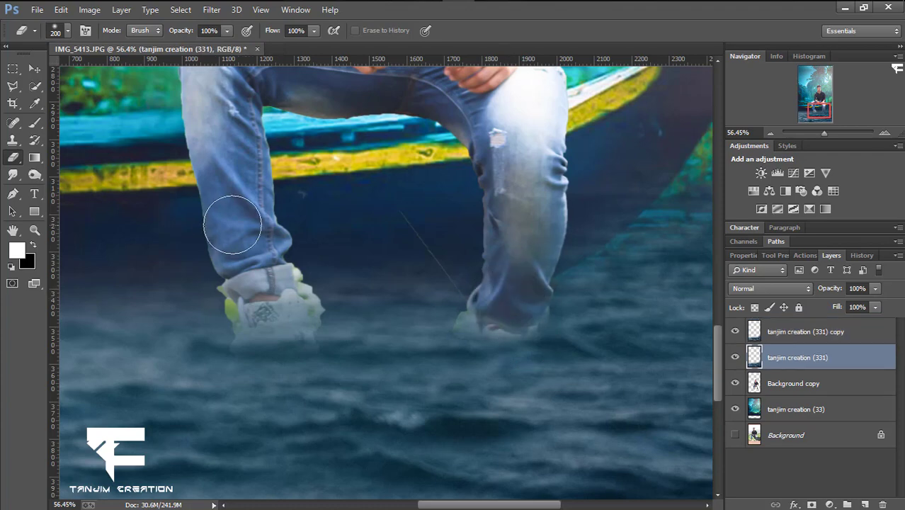
scroll(489, 467, left, 3)
scroll(466, 258, left, 3)
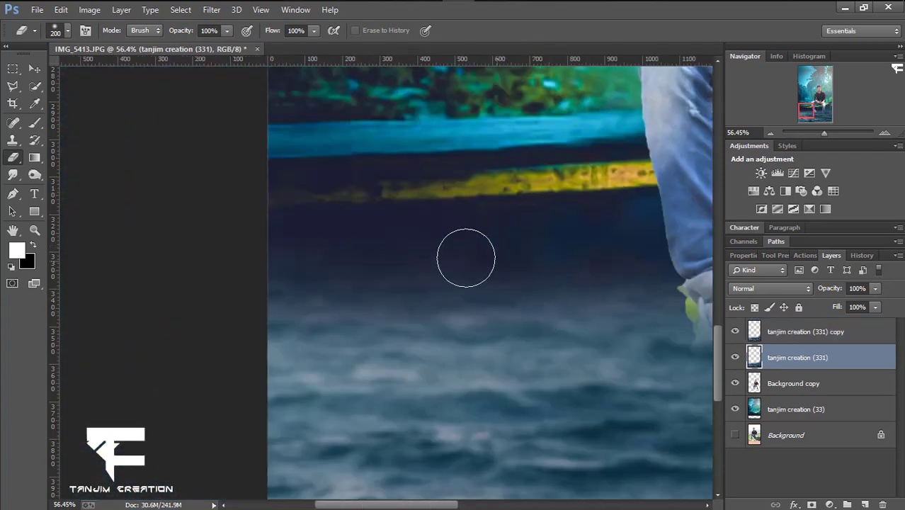
key(z)
scroll(283, 413, down, 5)
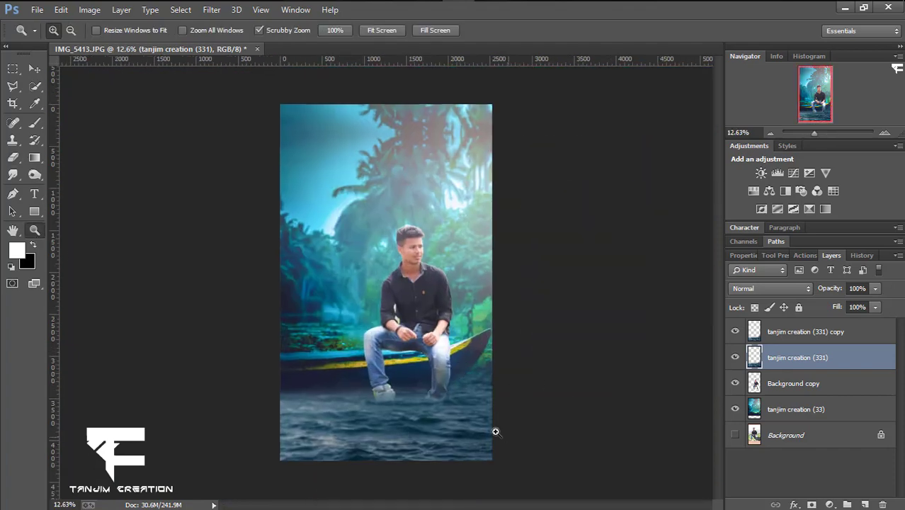
scroll(405, 395, up, 2)
scroll(460, 404, up, 3)
Step: On the man's cut-out layer, erase the leaf between the legs using a pen-path selection
scroll(495, 428, up, 1)
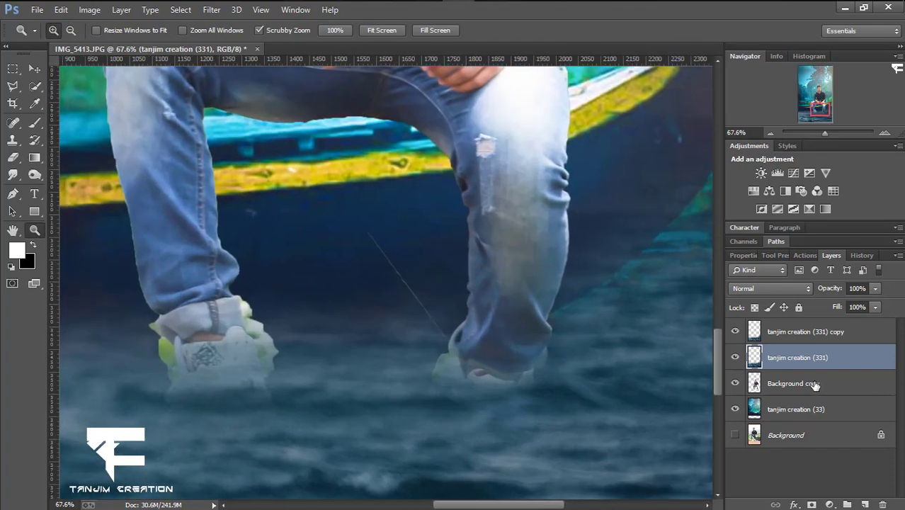
click(794, 383)
click(13, 193)
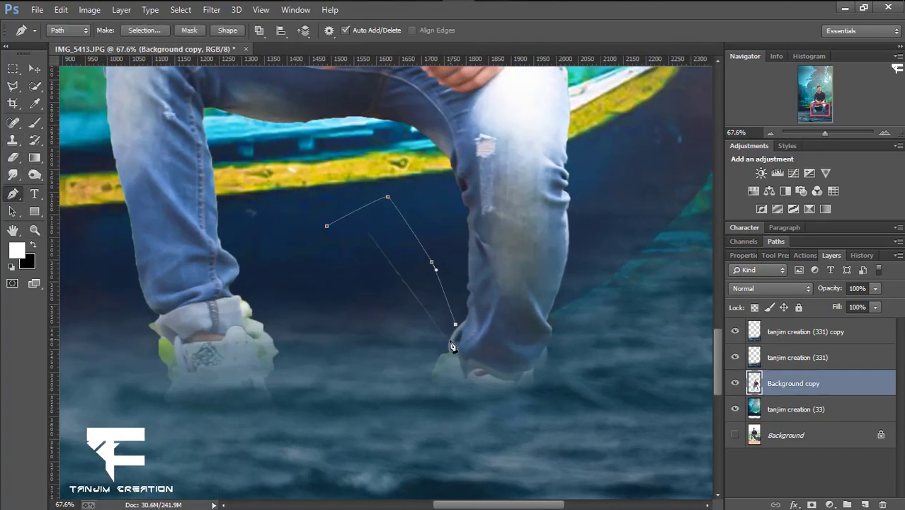
right_click(367, 241)
click(407, 256)
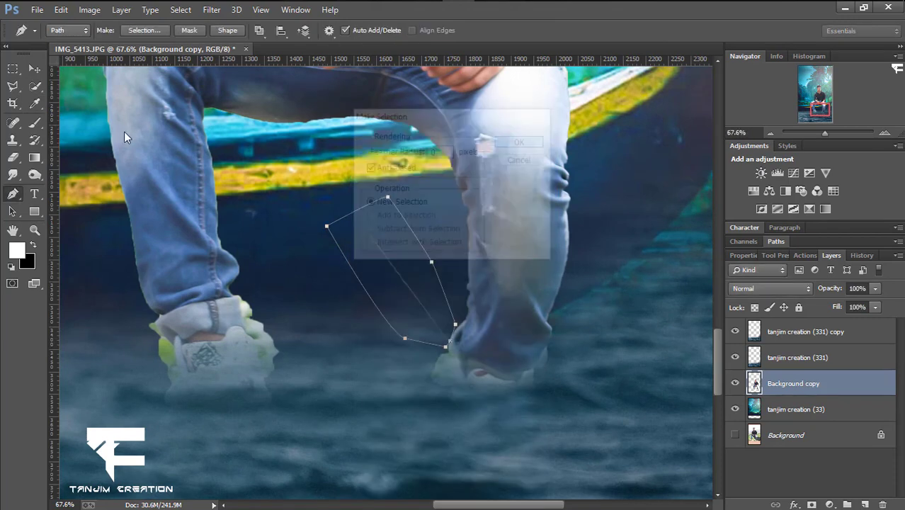
key(Return)
key(e)
key(m)
Step: Hide both sea layers and erase the leaf beside the shoe through a path selection
click(500, 380)
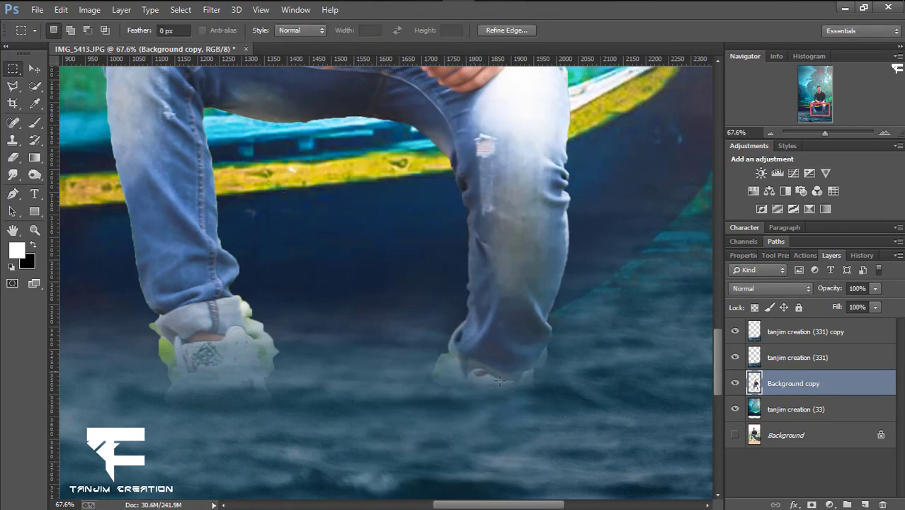
scroll(719, 368, down, 3)
key(p)
click(735, 357)
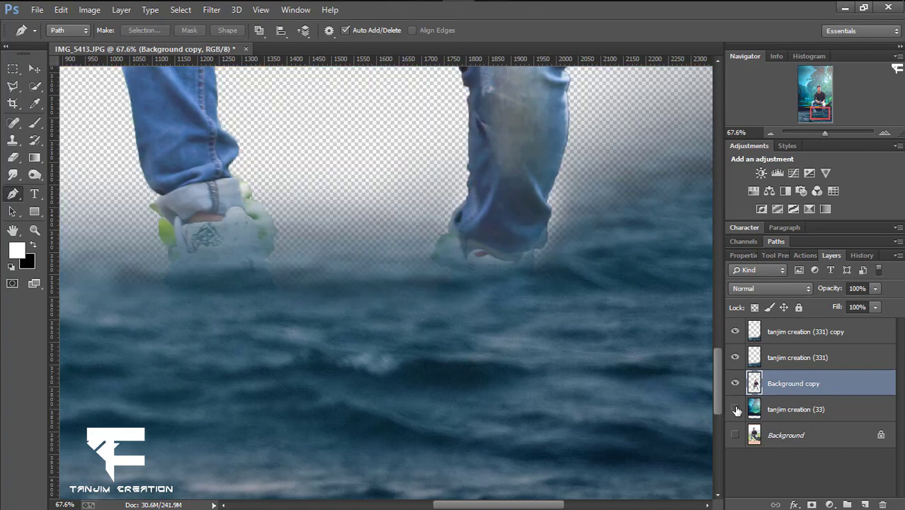
click(735, 331)
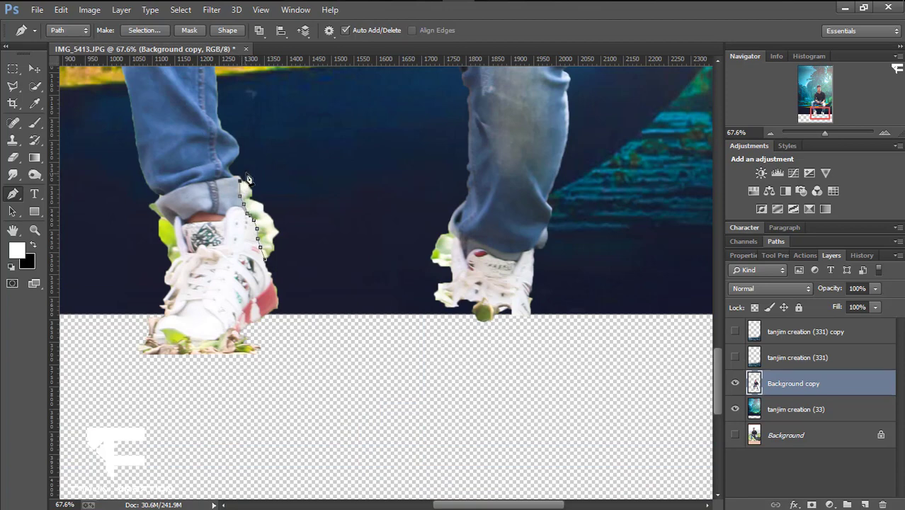
right_click(281, 255)
click(312, 301)
key(Return)
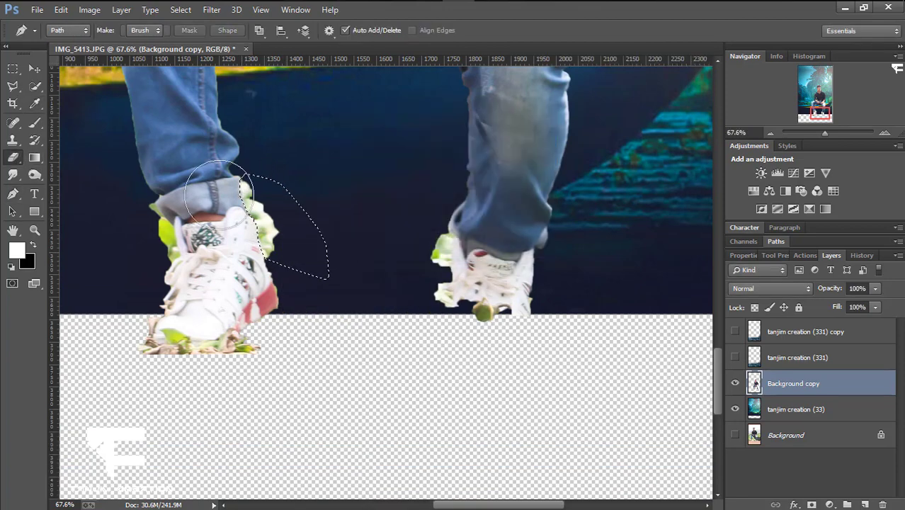
key(e)
Step: Outline the leafy fringe around the left sneaker with the Pen and erase it
click(13, 194)
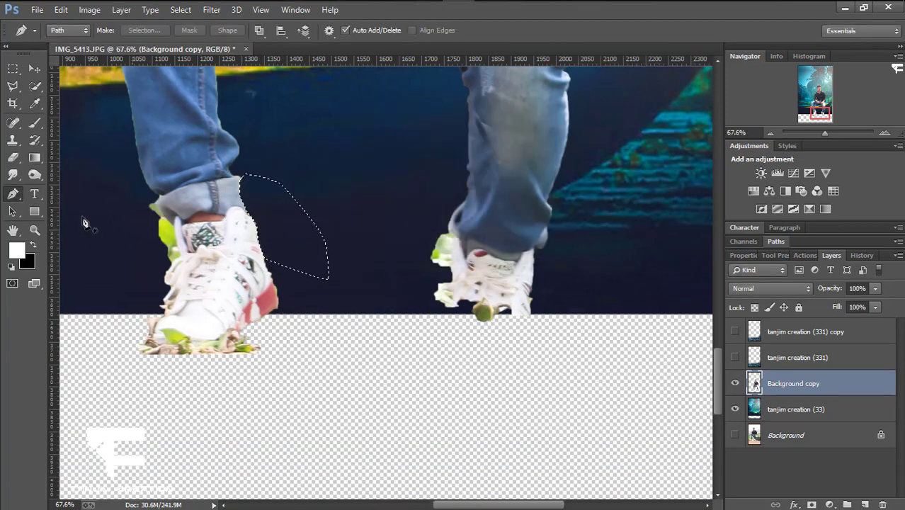
drag(161, 216, 186, 216)
click(145, 181)
click(153, 196)
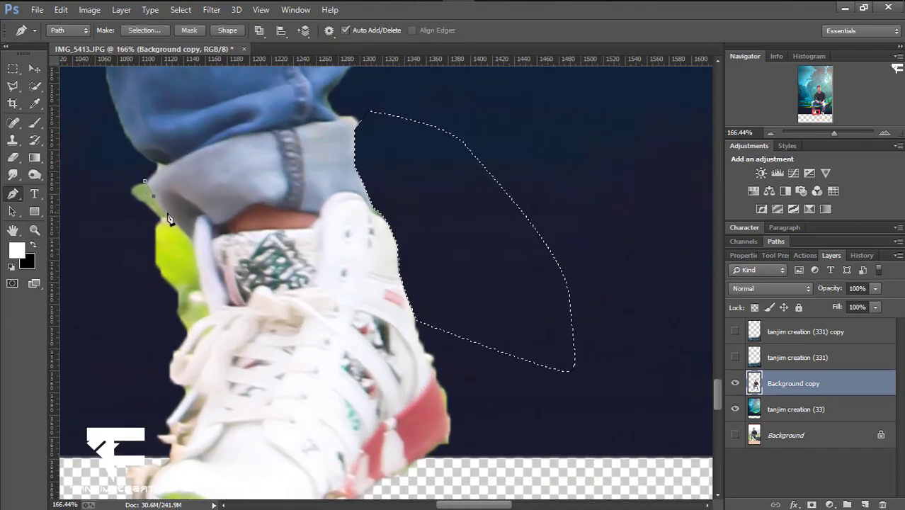
click(169, 214)
click(181, 230)
click(193, 241)
click(194, 253)
click(201, 280)
click(207, 301)
click(208, 316)
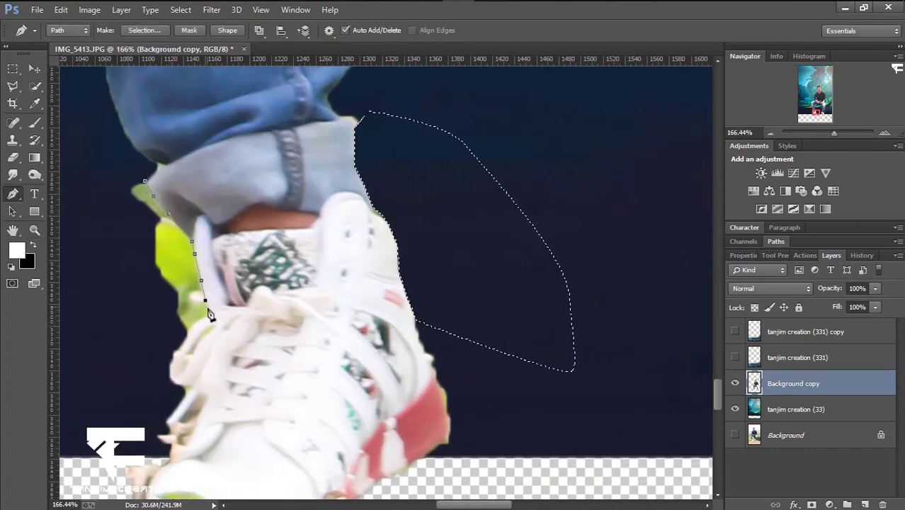
click(186, 330)
click(182, 336)
click(116, 306)
click(117, 237)
click(112, 170)
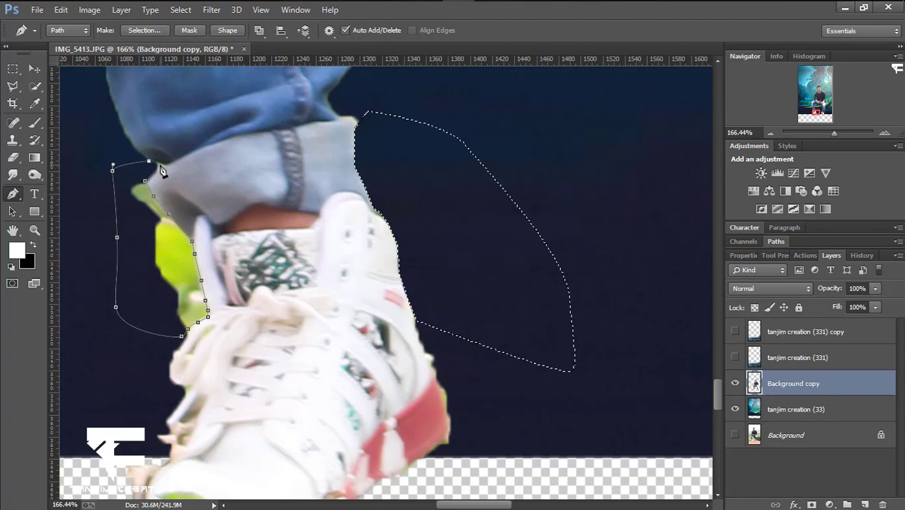
click(148, 161)
click(144, 181)
right_click(145, 185)
click(198, 247)
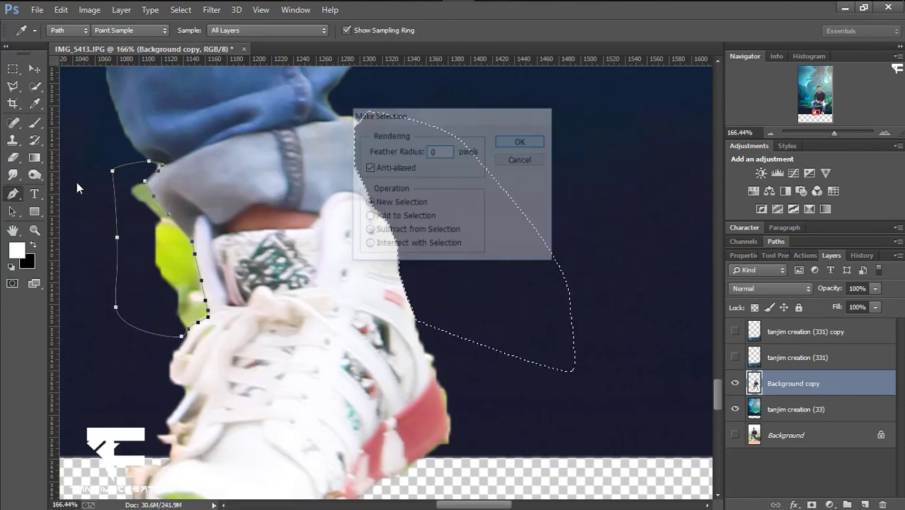
key(Return)
key(e)
drag(163, 212, 161, 181)
click(12, 70)
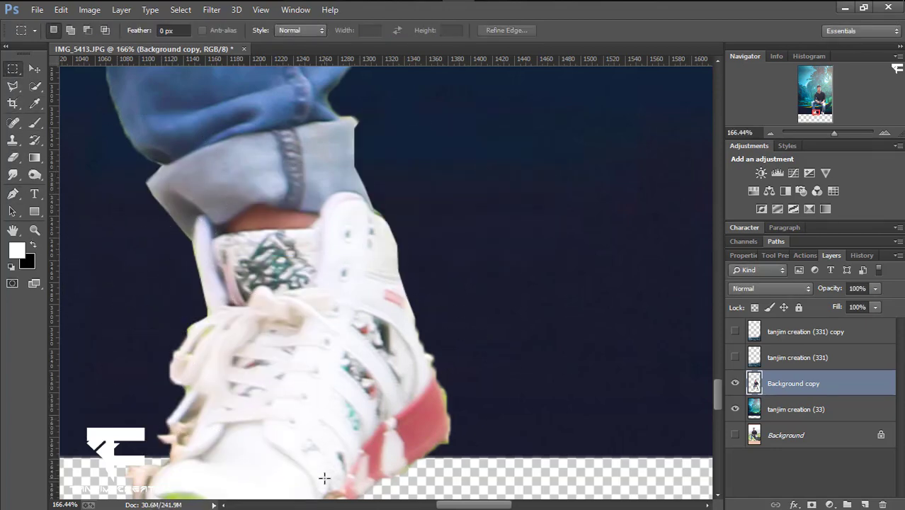
Step: Erase the second leaf outline by the other sneaker, deselect, and fit the image on screen
scroll(326, 425, right, 2)
scroll(342, 262, right, 3)
key(p)
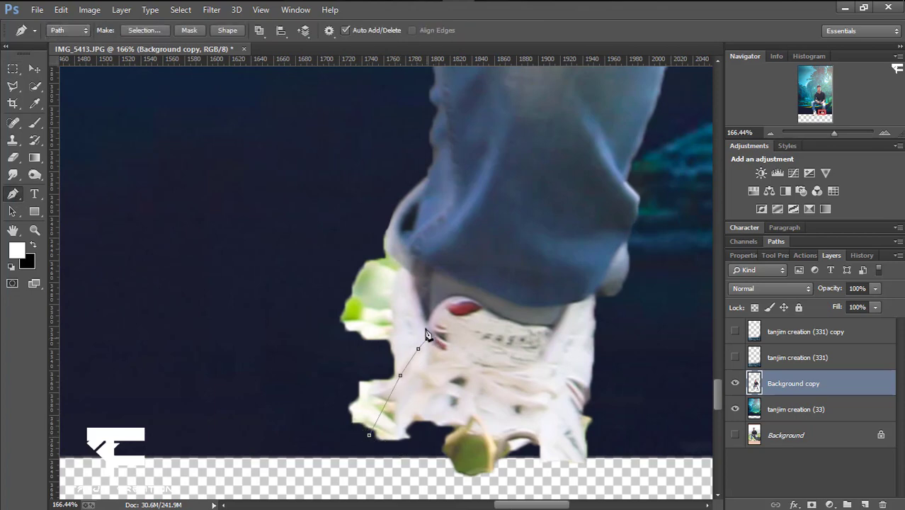
right_click(370, 441)
click(434, 95)
key(Return)
key(e)
key(m)
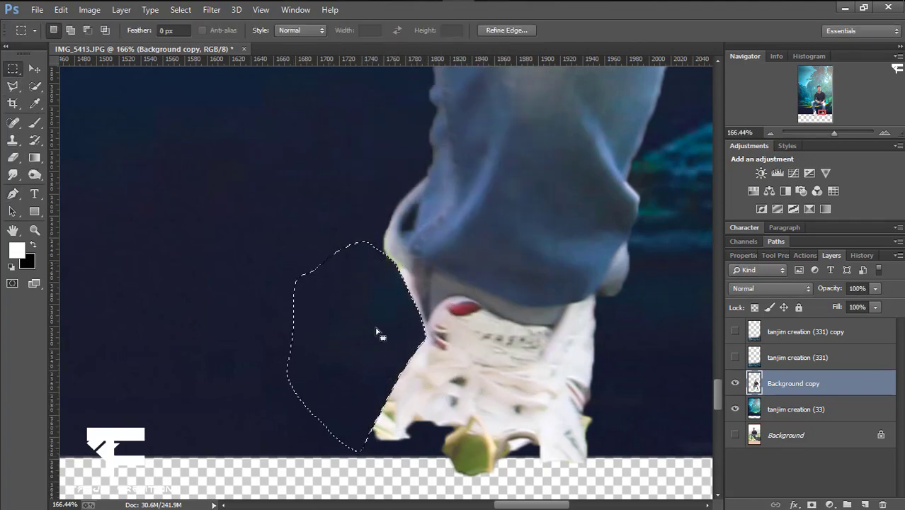
key(ctrl+d)
key(z)
key(ctrl+0)
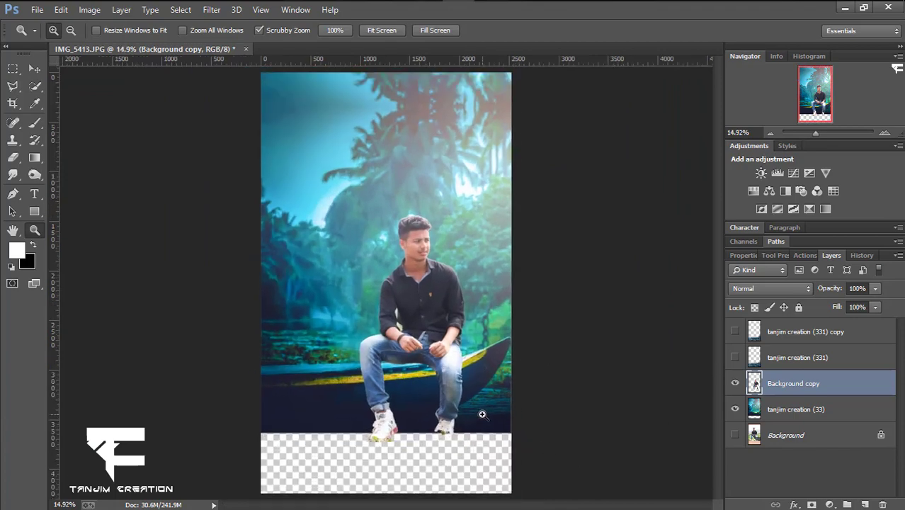
Step: Show the water layers and tilt the top water copy about 2.86°, shifting it right
click(734, 357)
click(735, 331)
scroll(522, 390, down, 2)
key(alt+bracketright)
key(alt+bracketright)
scroll(540, 338, up, 3)
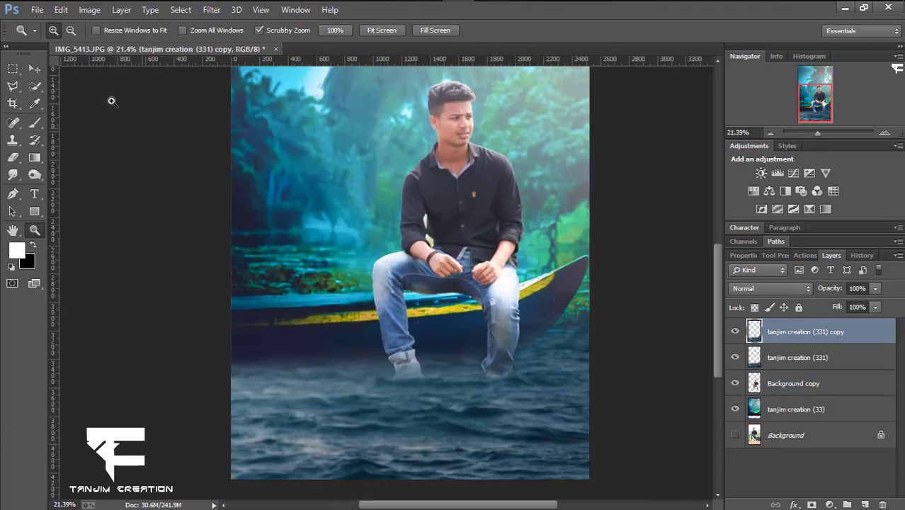
key(v)
drag(432, 397, 454, 397)
key(z)
scroll(497, 419, down, 3)
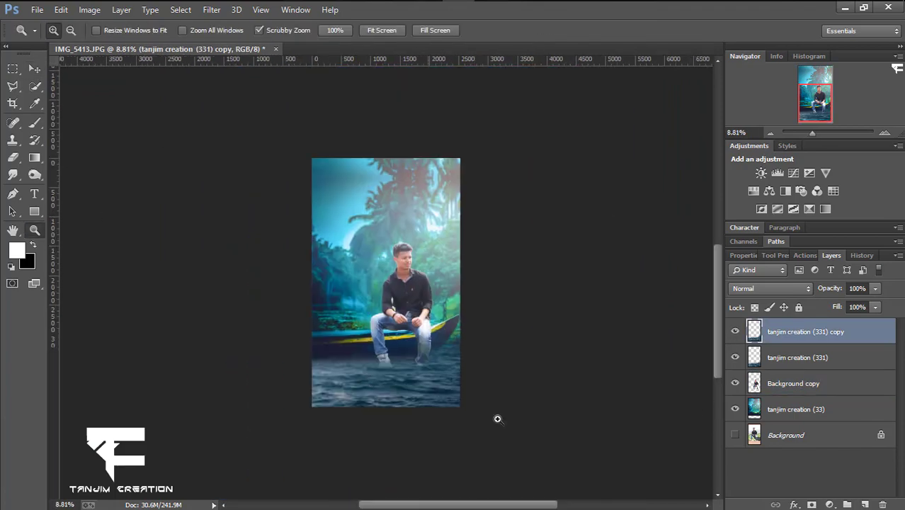
scroll(498, 418, up, 2)
key(v)
key(ctrl+t)
drag(425, 386, 445, 400)
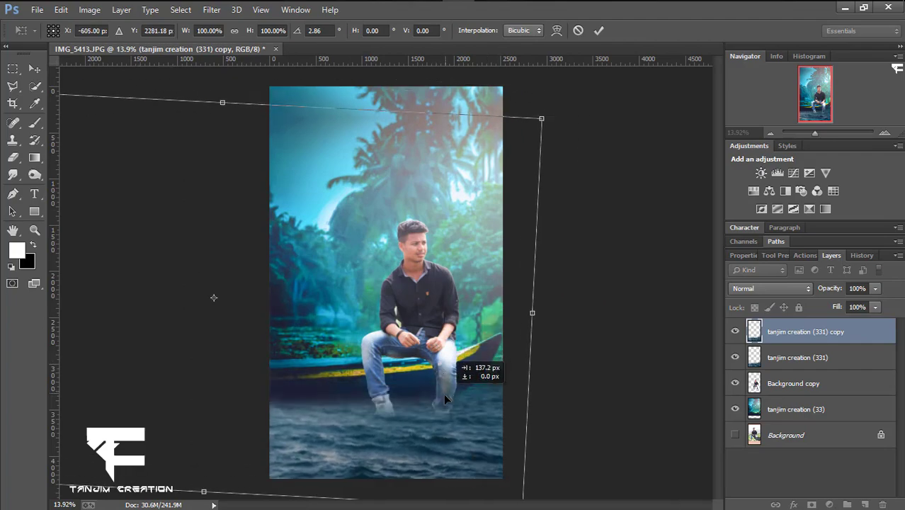
key(Return)
Step: Set the top water layer's opacity to 69%
key(z)
scroll(478, 468, up, 3)
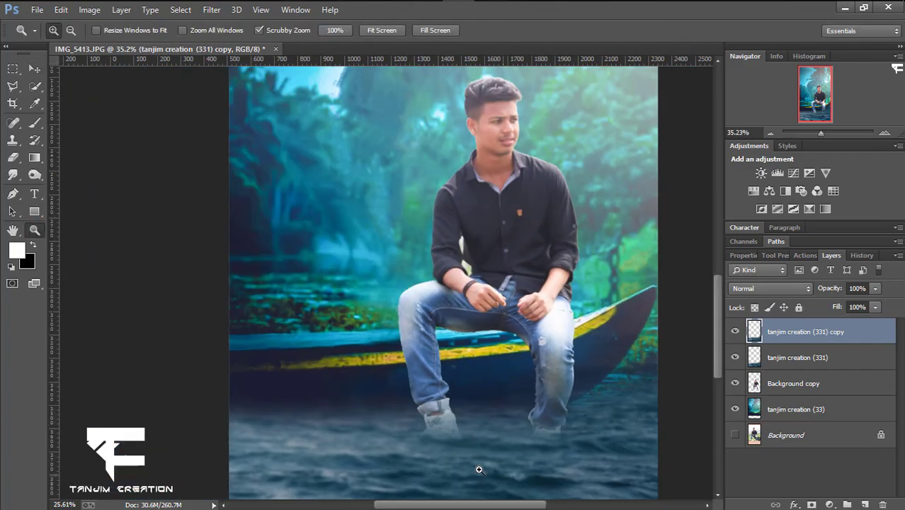
scroll(351, 449, up, 3)
scroll(554, 414, down, 4)
scroll(479, 412, down, 1)
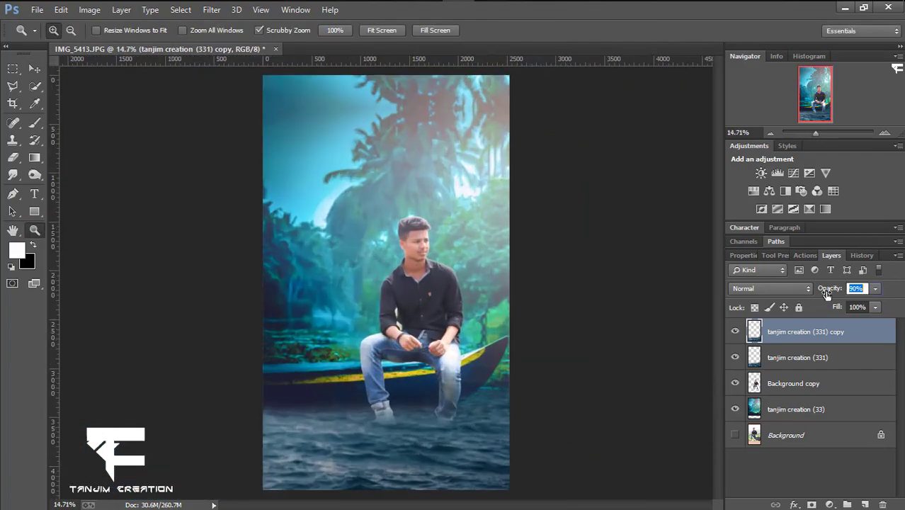
text(69)
scroll(405, 460, up, 2)
scroll(621, 430, up, 3)
scroll(578, 432, down, 4)
scroll(578, 431, up, 1)
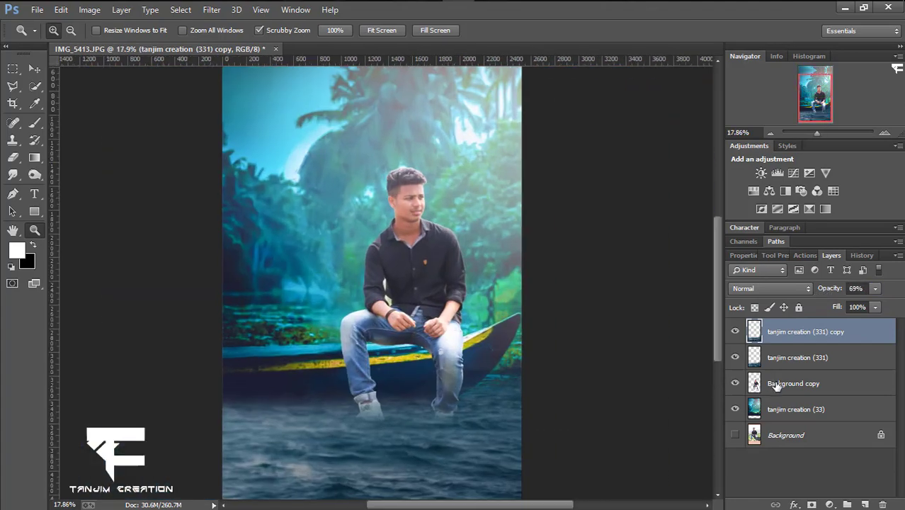
Step: Nudge the man's cut-out layer slightly right with Free Transform
click(776, 383)
scroll(497, 376, up, 1)
key(ctrl+t)
mouse_move(420, 303)
mouse_down()
mouse_move(434, 304)
mouse_move(421, 304)
mouse_up()
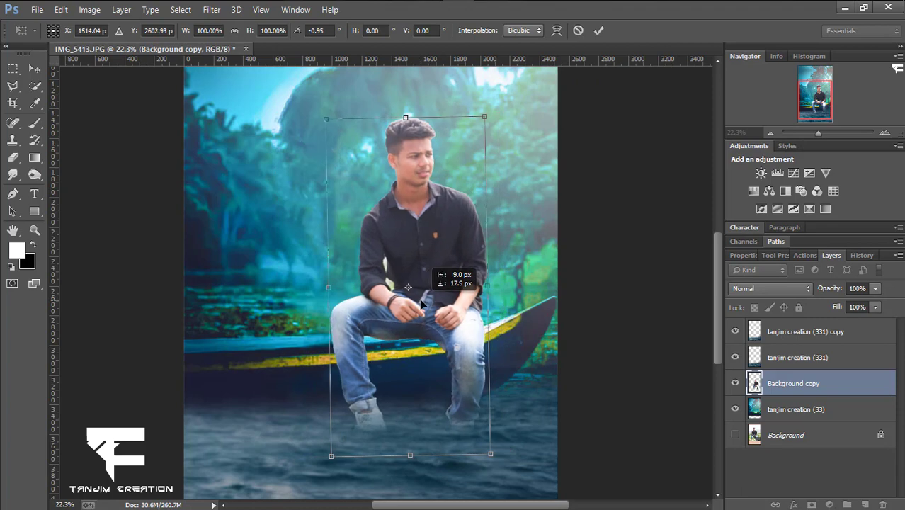
drag(420, 304, 422, 306)
key(Return)
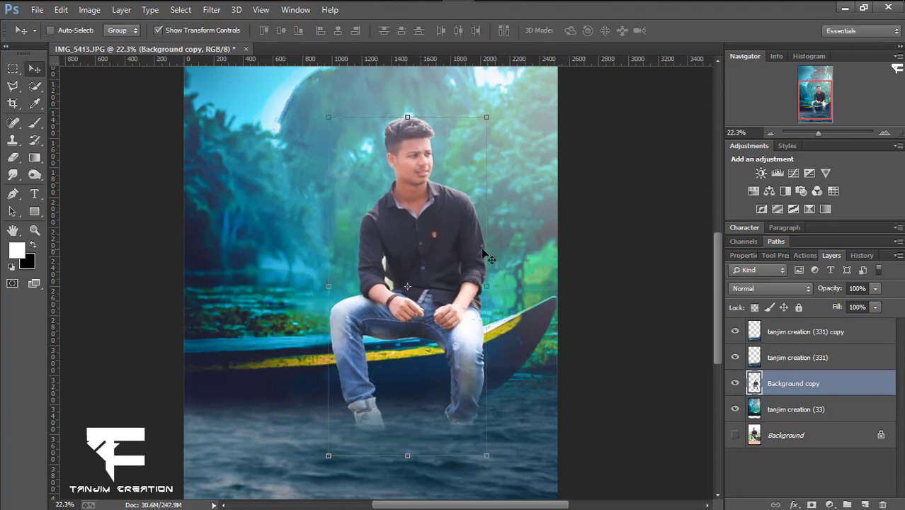
key(p)
scroll(386, 301, up, 5)
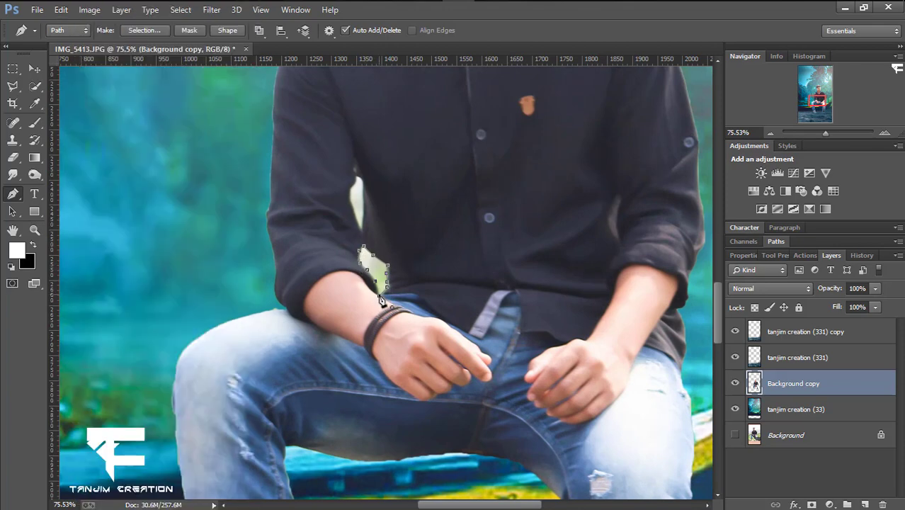
Step: Erase the background gaps beside the man's elbow using pen-drawn selections, then deselect
key(ctrl+Return)
key(e)
drag(367, 303, 374, 273)
key(p)
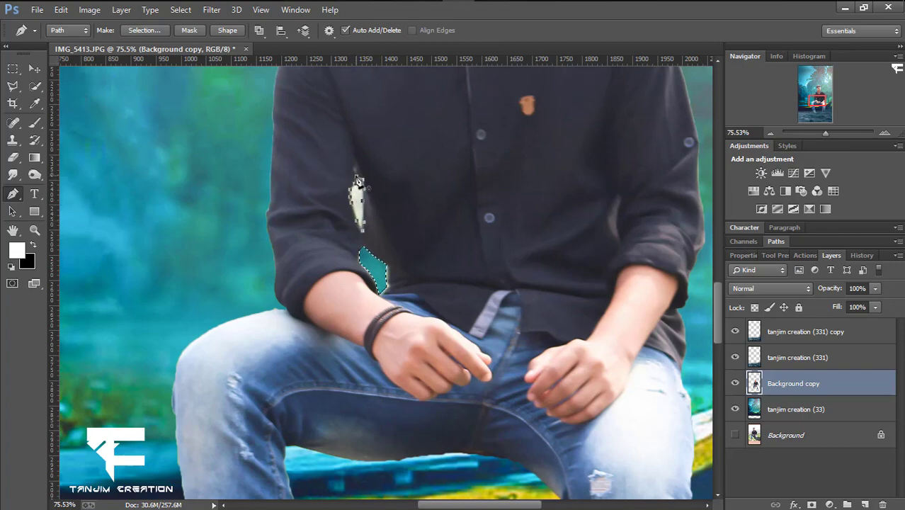
right_click(358, 183)
key(Return)
key(e)
drag(357, 202, 361, 243)
click(13, 69)
click(127, 213)
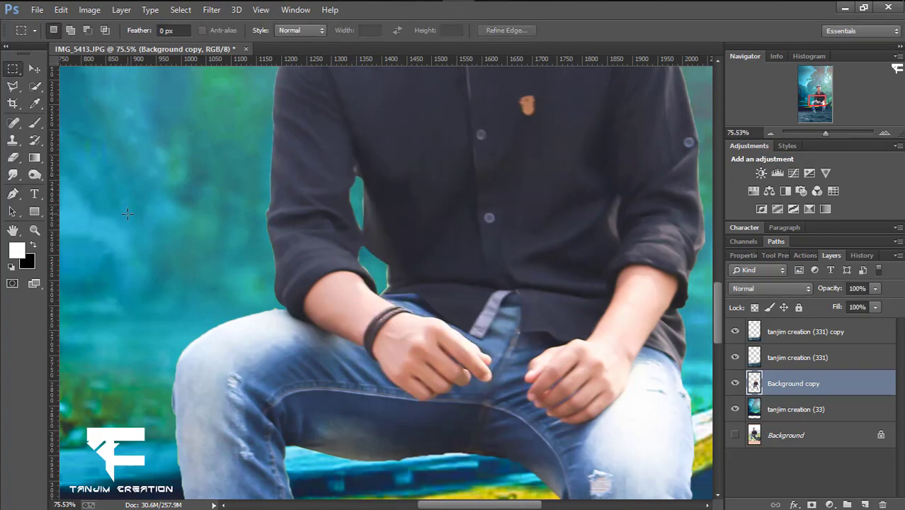
Step: Erase the leftover background pocket beside the man's sleeve and clear the selection
click(34, 230)
key(ctrl+0)
drag(400, 320, 438, 222)
key(p)
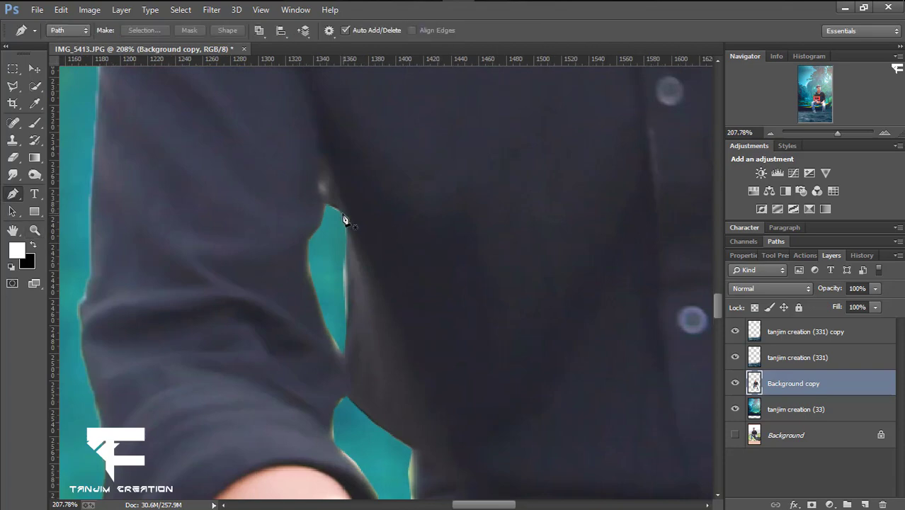
right_click(336, 227)
key(Return)
key(e)
click(344, 262)
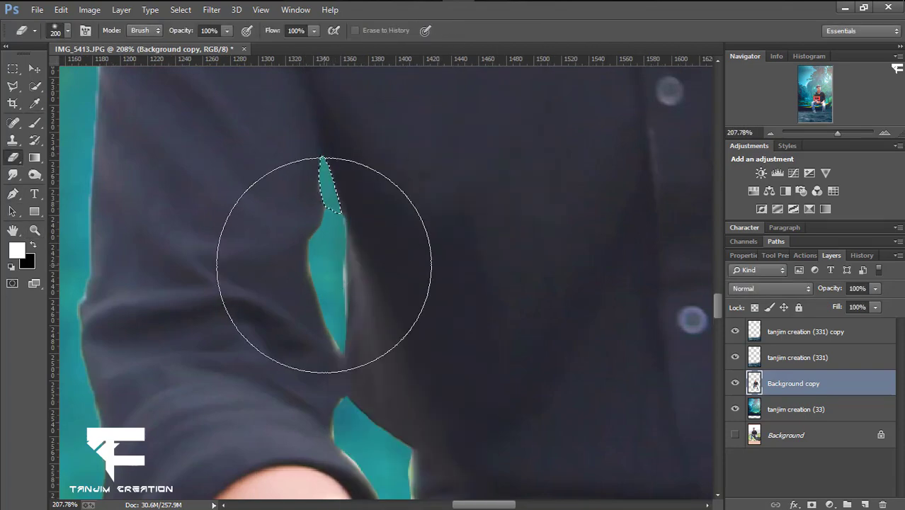
key(z)
Step: Erase the background pocket beside the forearm and deselect
key(ctrl+0)
drag(407, 372, 396, 405)
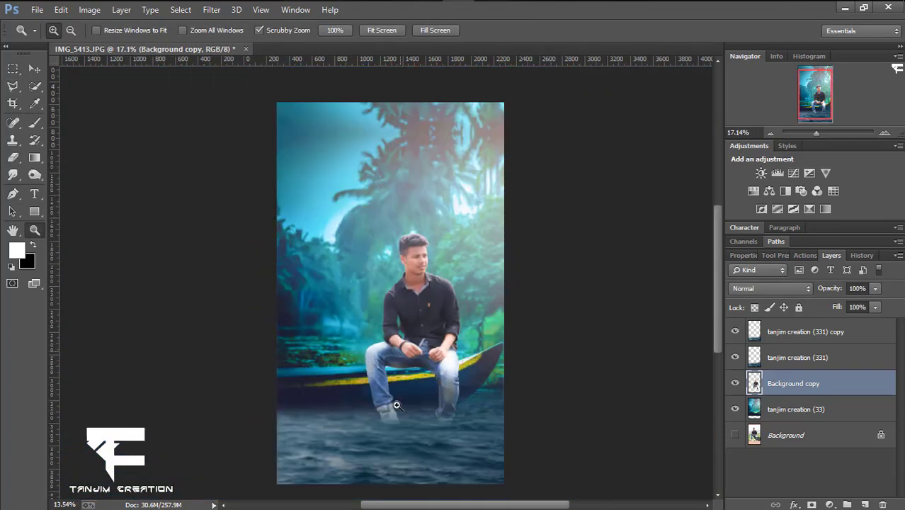
drag(468, 334, 537, 345)
key(ctrl+0)
key(p)
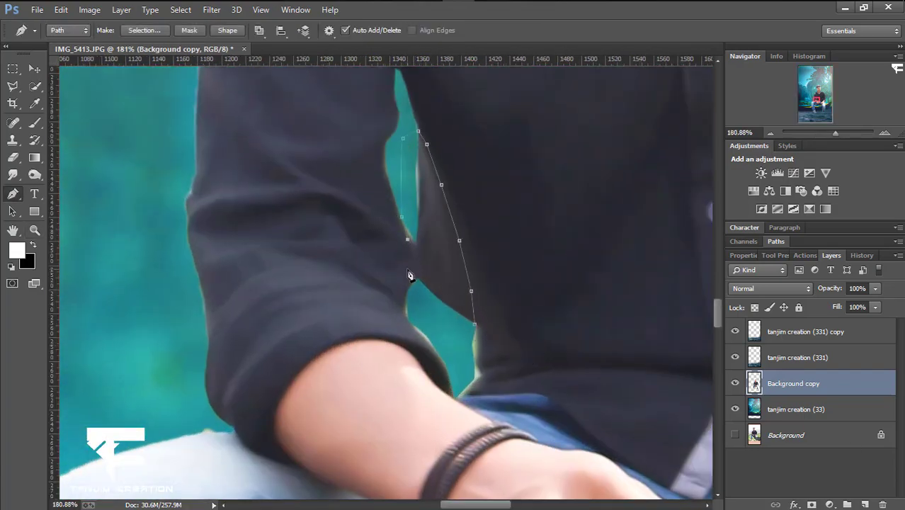
right_click(462, 354)
key(Return)
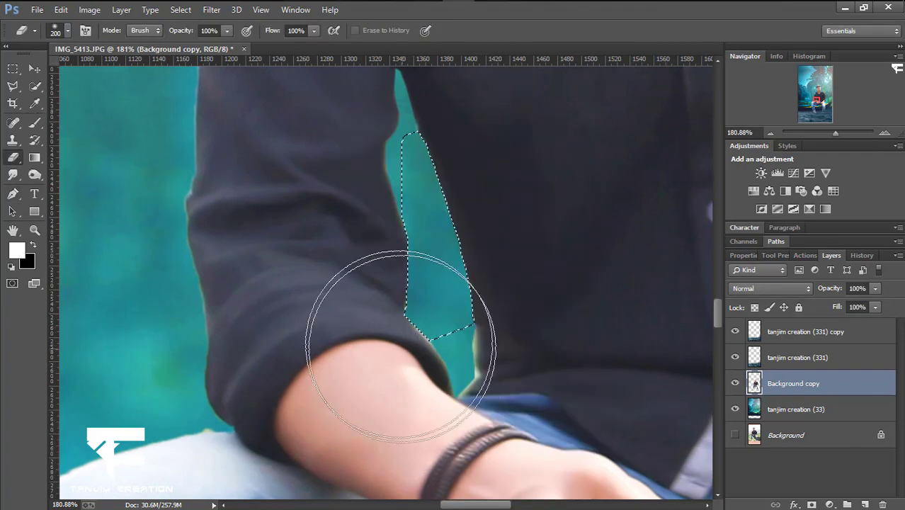
key(ctrl+d)
mouse_move(496, 365)
mouse_down()
mouse_move(434, 361)
mouse_move(478, 372)
mouse_up()
Step: Add a new empty layer and paint a soft black shadow over the man's lap
key(ctrl+shift+alt+n)
drag(407, 375, 475, 375)
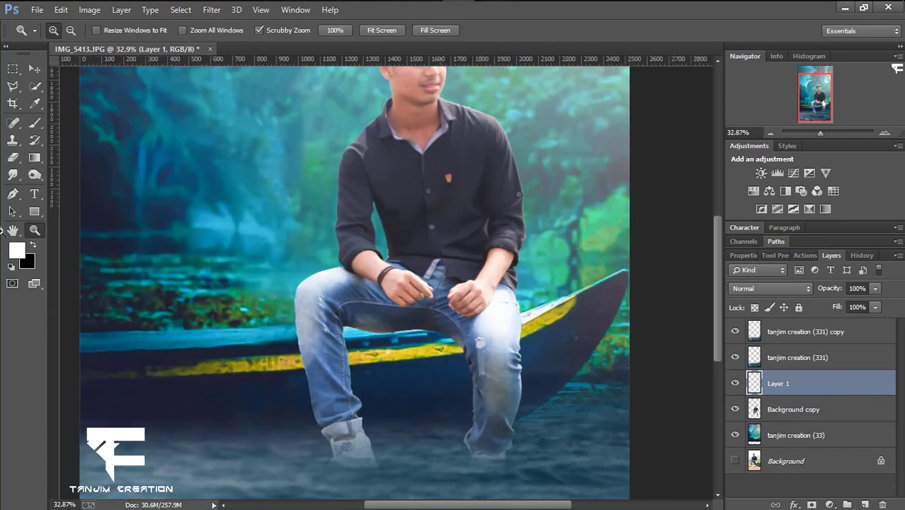
key(x)
key(b)
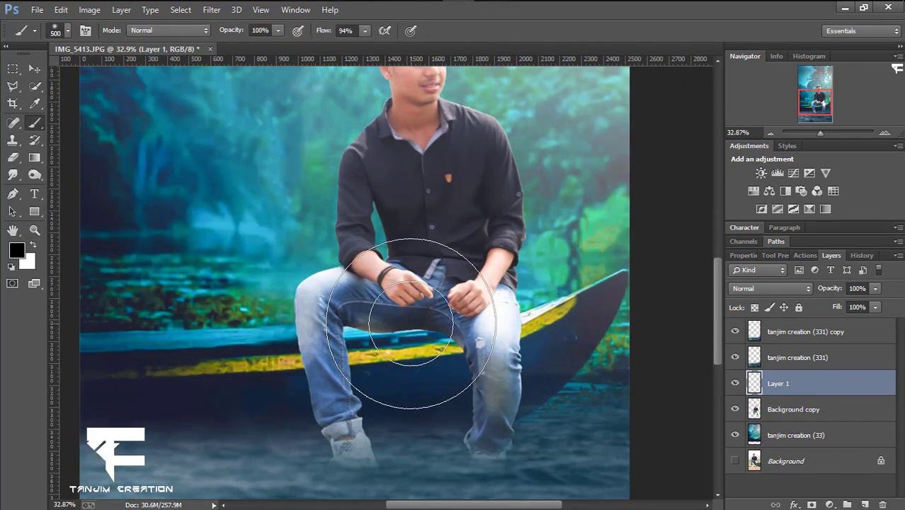
click(410, 324)
Step: Perspective-transform the black shadow so it stretches flat across the boat
key(ctrl+t)
drag(393, 291, 392, 112)
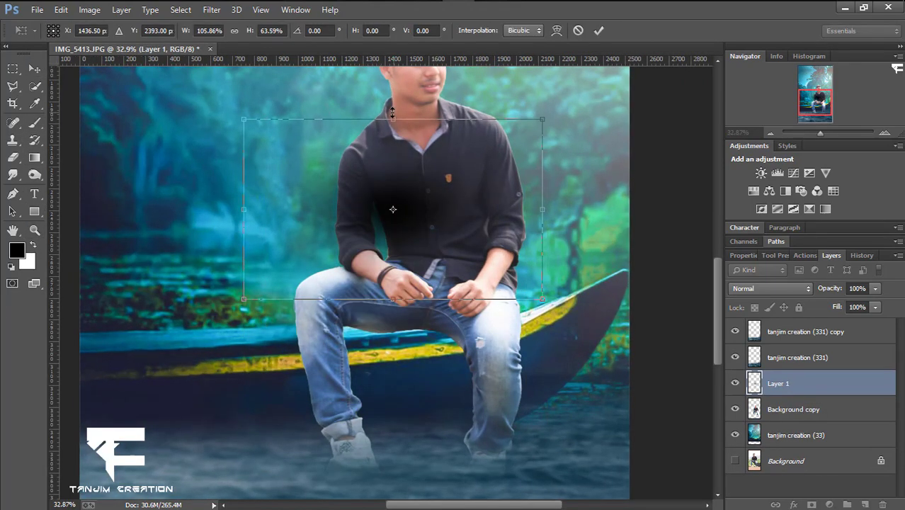
right_click(389, 162)
click(443, 245)
mouse_move(542, 298)
mouse_down()
mouse_move(526, 348)
mouse_move(572, 449)
mouse_up()
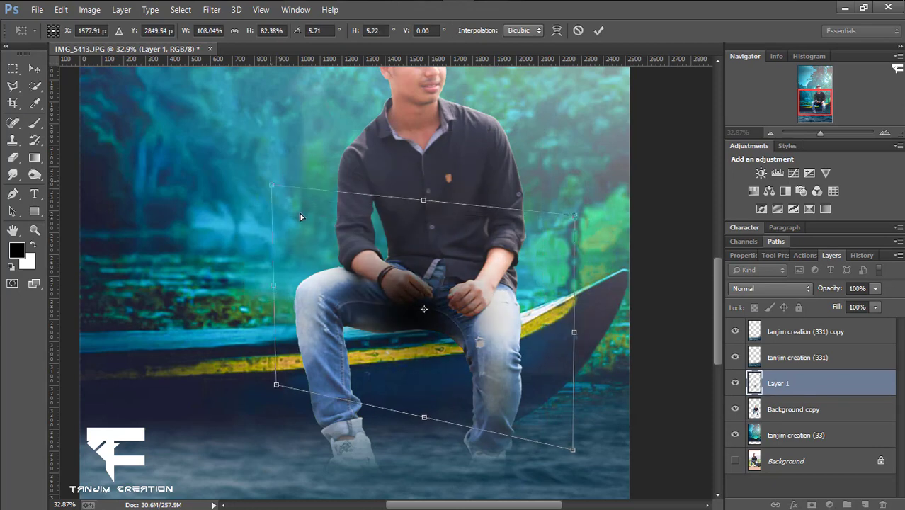
drag(276, 385, 161, 364)
drag(572, 449, 585, 469)
drag(459, 318, 483, 359)
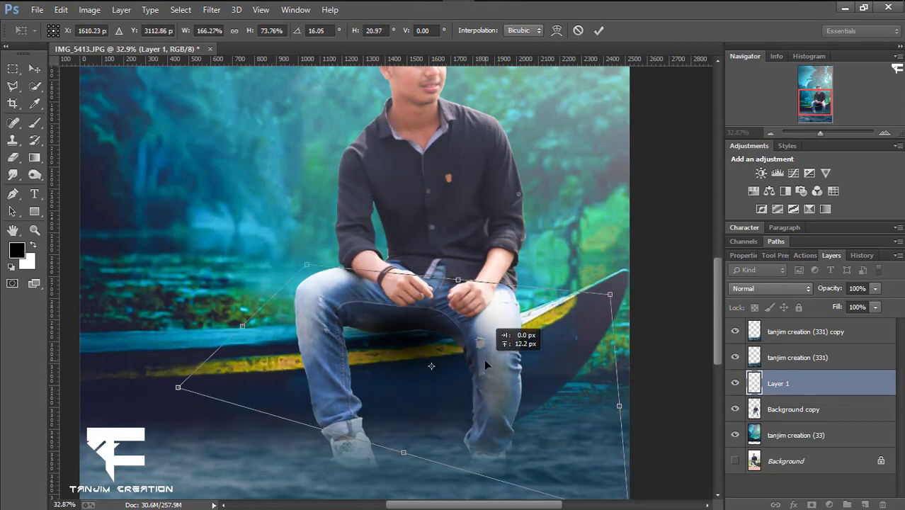
drag(242, 325, 227, 323)
drag(619, 406, 639, 413)
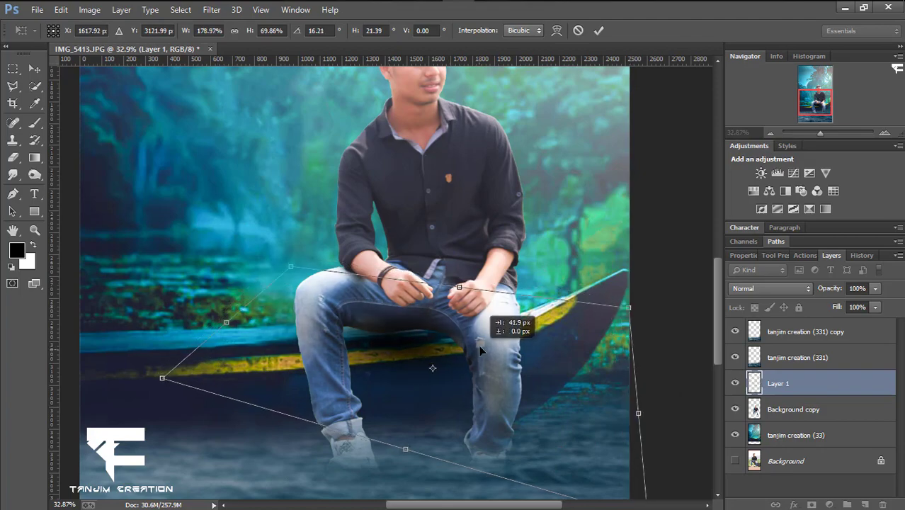
key(Return)
Step: Move the shadow layer beneath the man and raise its opacity to about 86%
key(z)
key(ctrl+0)
key(ctrl+bracketleft)
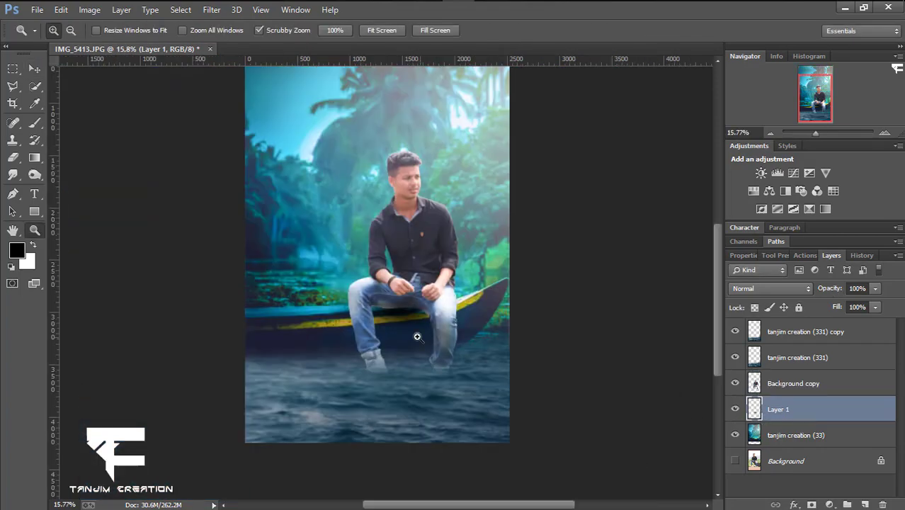
drag(417, 337, 705, 404)
drag(823, 294, 836, 294)
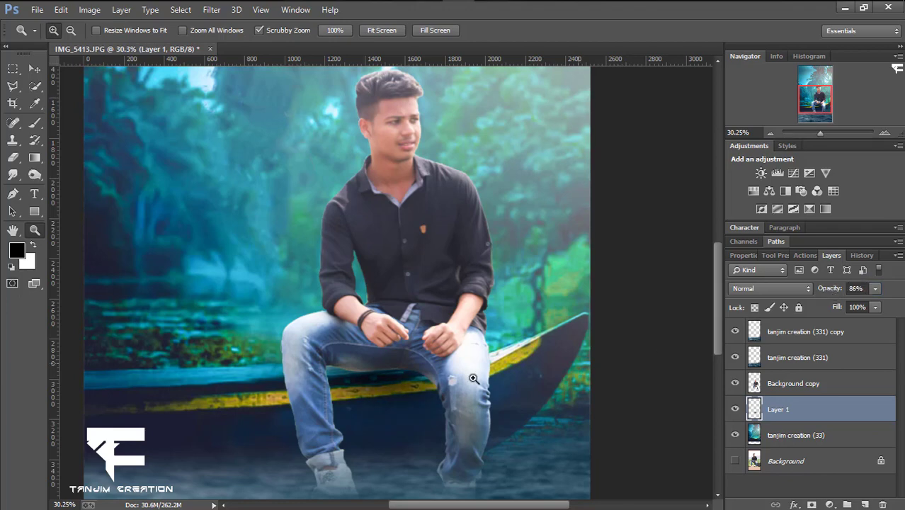
alt+click(424, 361)
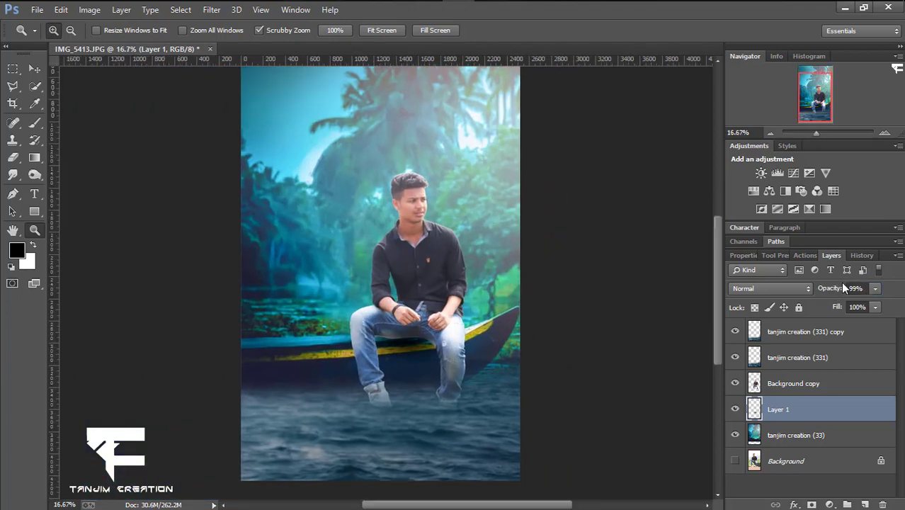
drag(835, 296, 854, 290)
Step: Zoom in on the man's legs and feet with the Eraser, then zoom back out
drag(469, 366, 534, 183)
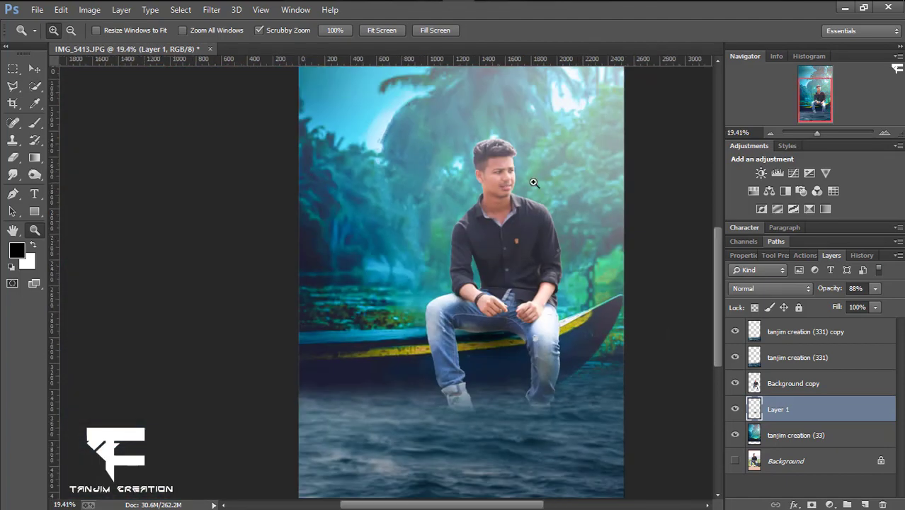
click(786, 331)
drag(457, 415, 494, 408)
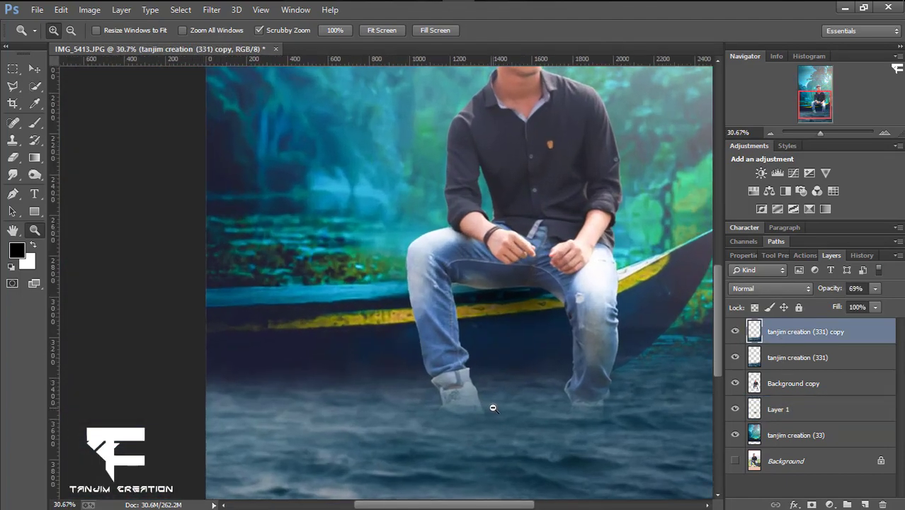
key(e)
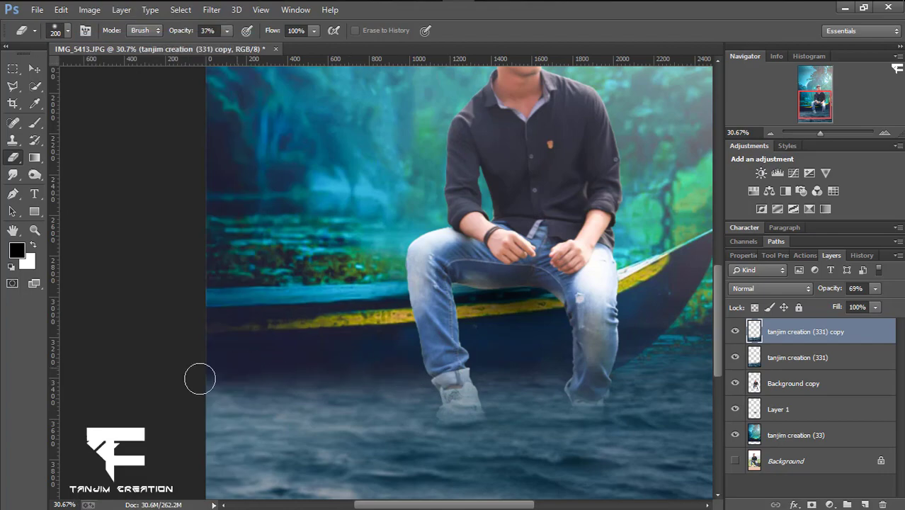
key(ctrl+minus)
key(z)
drag(444, 370, 494, 394)
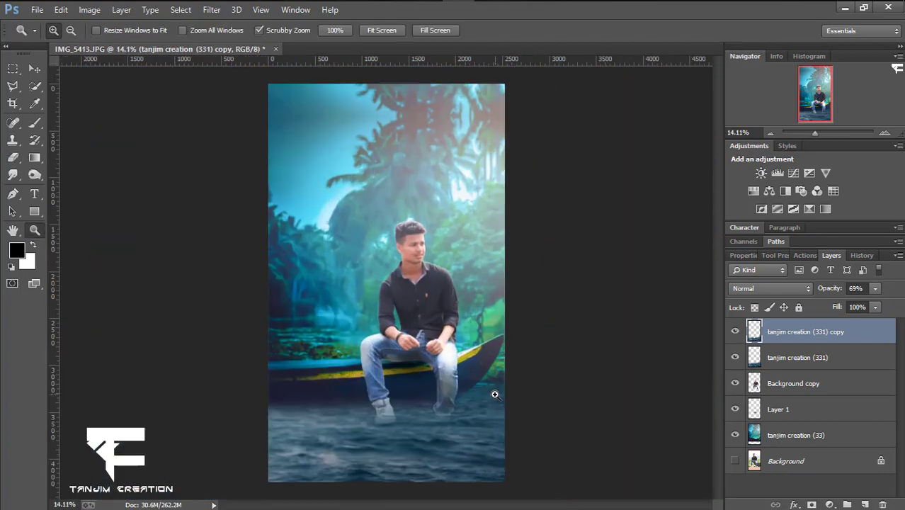
Step: Duplicate the Background copy layer and convert the copy into a Smart Object
click(419, 391)
right_click(793, 383)
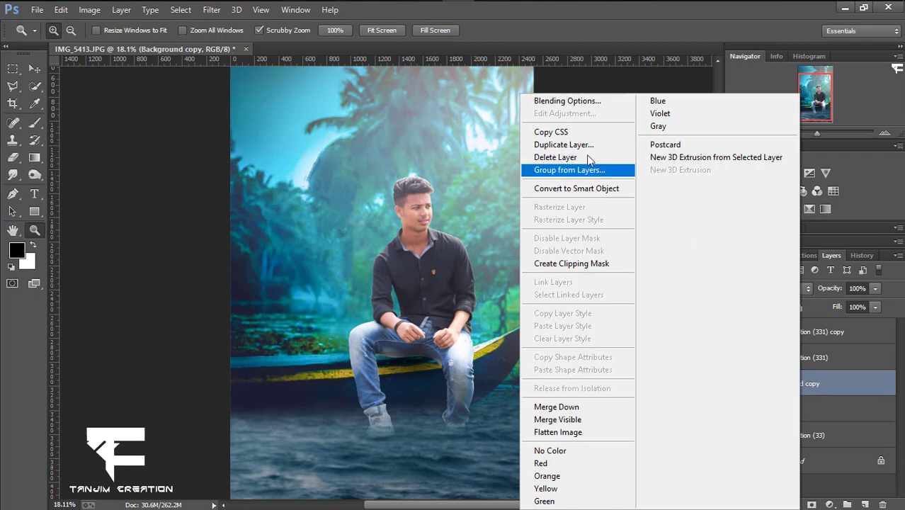
key(Escape)
key(ctrl+j)
right_click(786, 383)
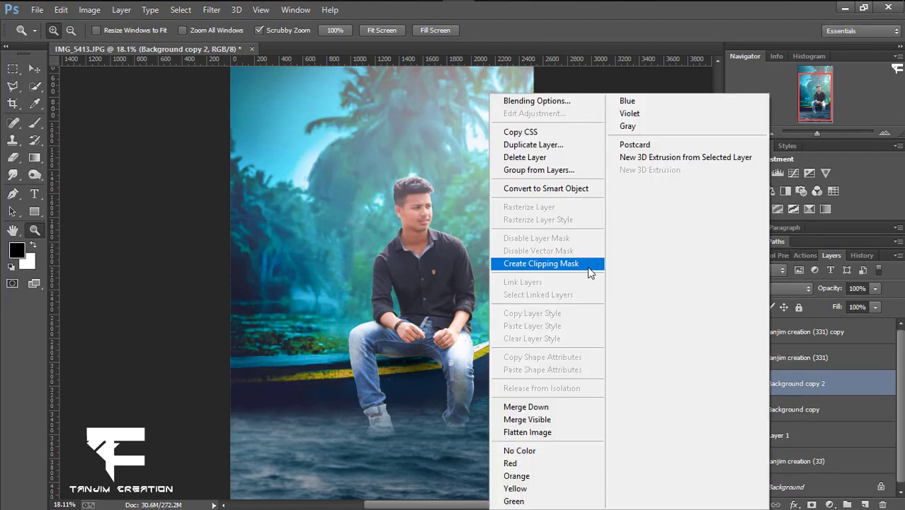
click(538, 190)
key(v)
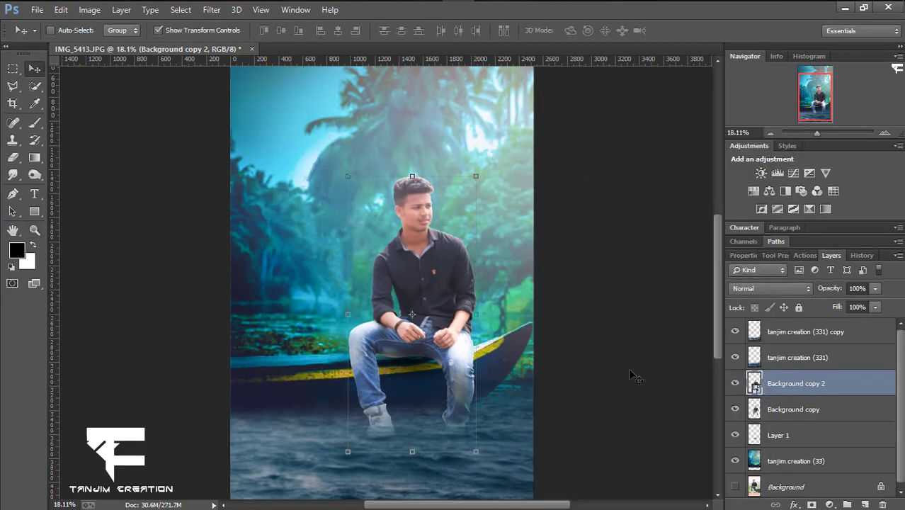
right_click(763, 383)
click(807, 379)
right_click(802, 383)
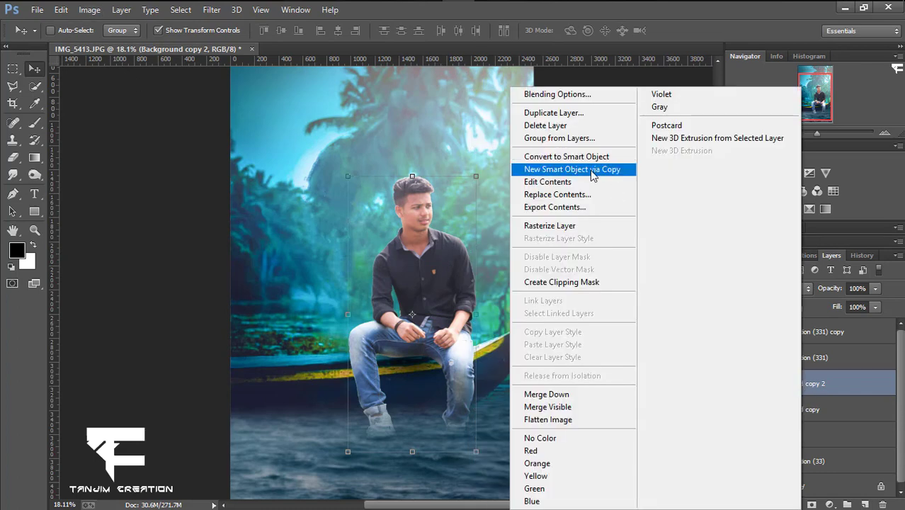
click(731, 395)
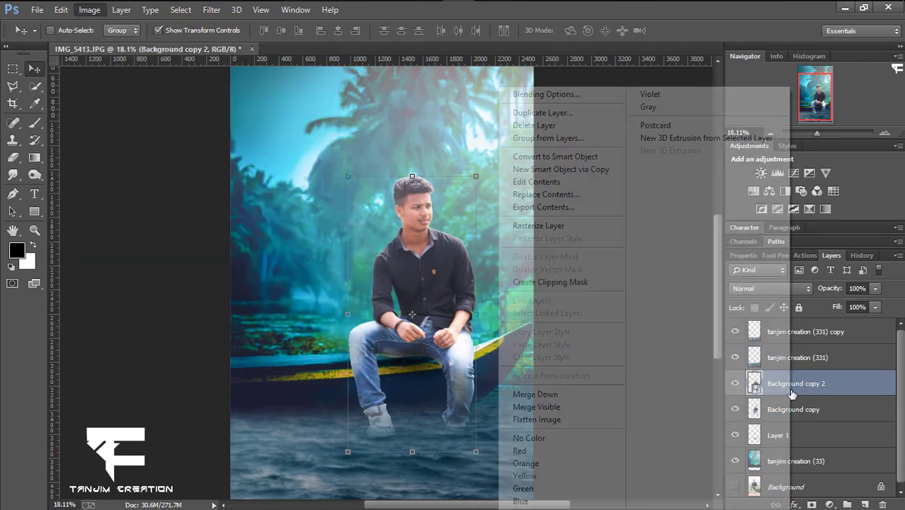
mouse_move(110, 43)
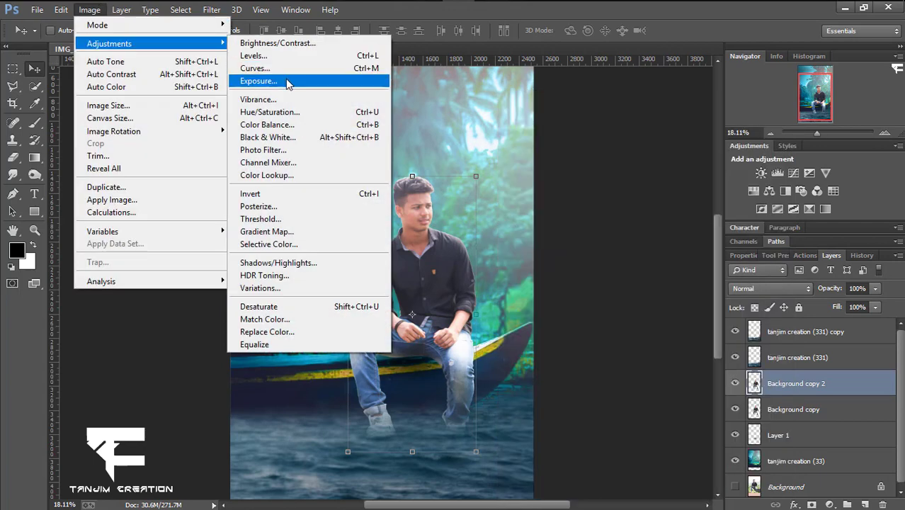
Step: Darken the copy into a black silhouette with Exposure at -13.82
click(284, 81)
drag(500, 120, 684, 126)
mouse_move(722, 191)
mouse_down()
mouse_move(598, 188)
mouse_move(659, 217)
mouse_up()
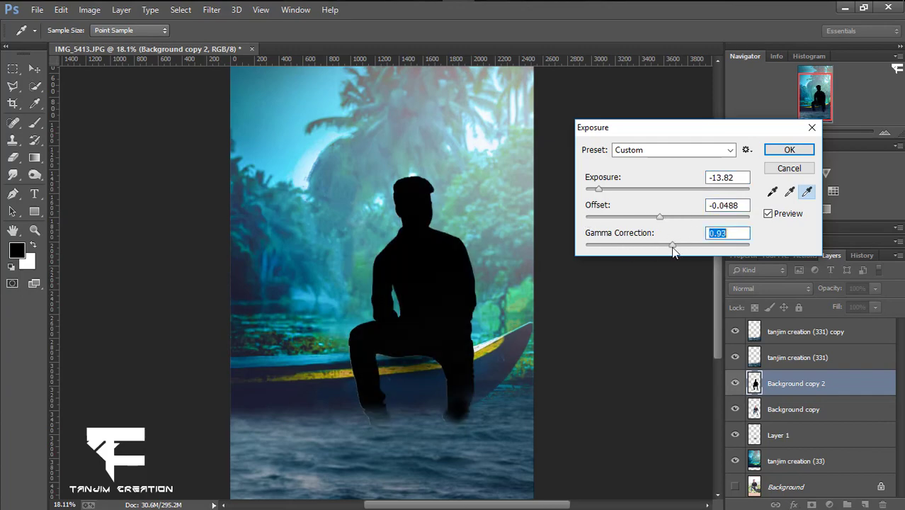
click(789, 152)
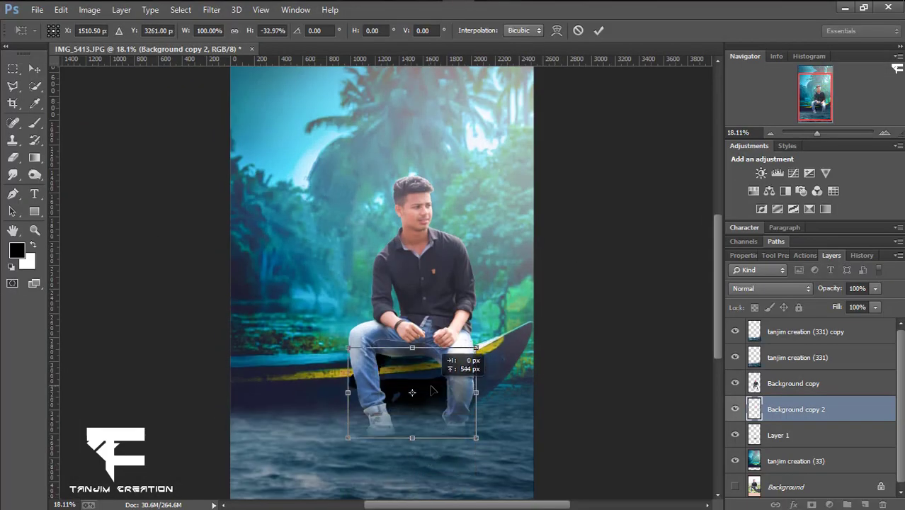
Step: Scale the flipped silhouette into a shadow shape over the boat
mouse_move(430, 390)
mouse_down()
mouse_move(427, 470)
mouse_move(408, 448)
mouse_move(410, 499)
mouse_move(411, 393)
mouse_up()
drag(402, 313, 402, 263)
drag(420, 358, 434, 368)
drag(402, 402, 402, 418)
drag(467, 332, 467, 340)
drag(402, 417, 402, 428)
drag(403, 262, 403, 230)
drag(467, 329, 469, 327)
key(Return)
Step: Erase the shadow's excess with a large Eraser, set opacity to 25%, and reposition it
key(e)
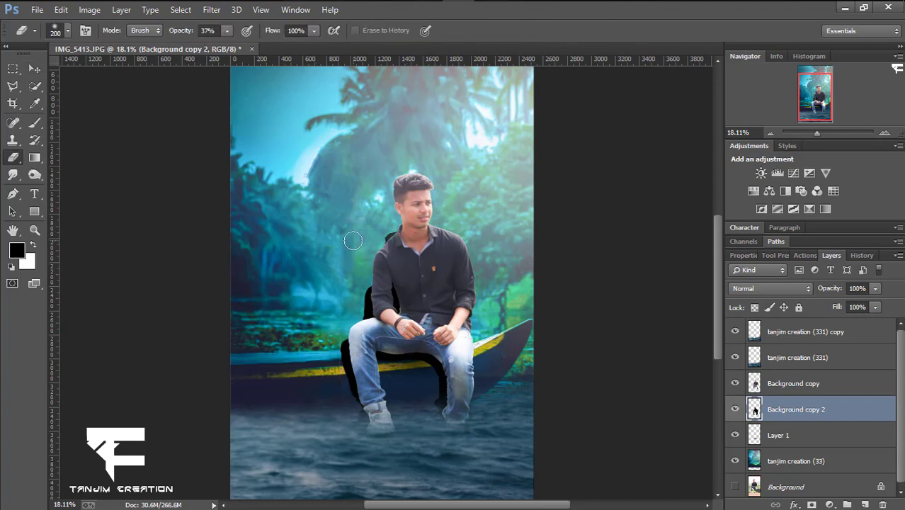
drag(255, 55, 274, 46)
key(bracketright)
key(bracketright)
key(bracketright)
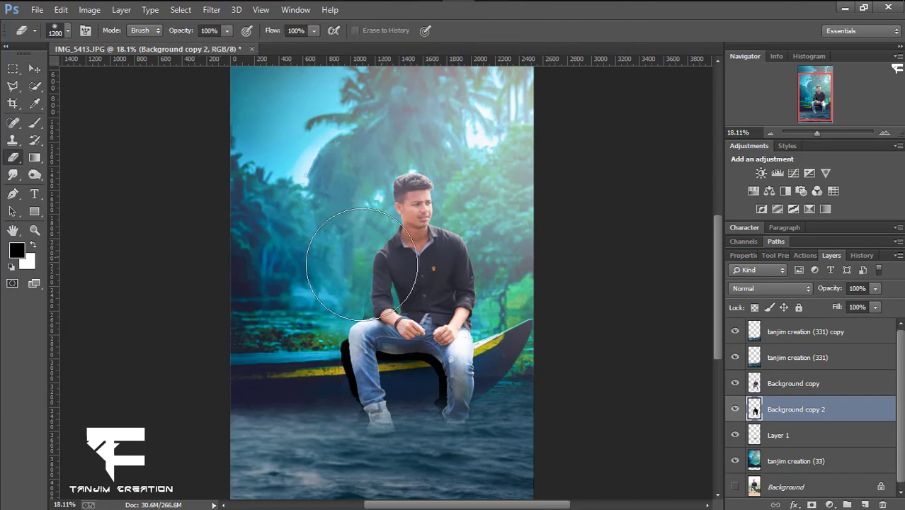
click(435, 256)
drag(812, 293, 836, 293)
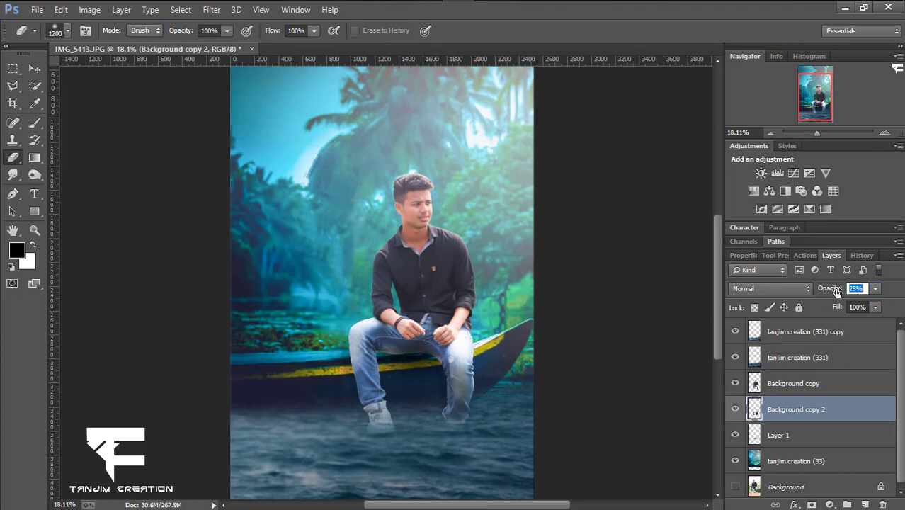
click(34, 69)
drag(418, 375, 425, 382)
Step: Resize and warp the shadow to fit beneath the man
key(ctrl+t)
drag(404, 282, 404, 288)
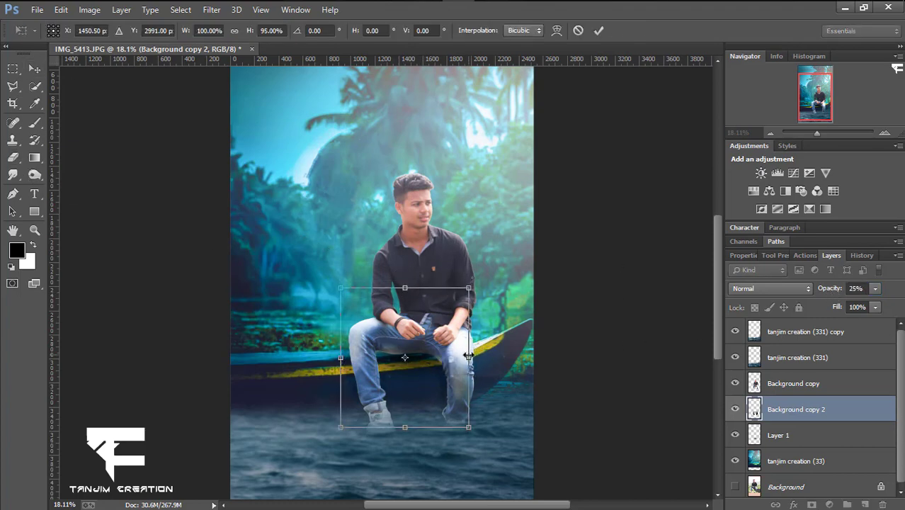
drag(469, 356, 476, 359)
drag(409, 288, 409, 292)
drag(341, 292, 341, 291)
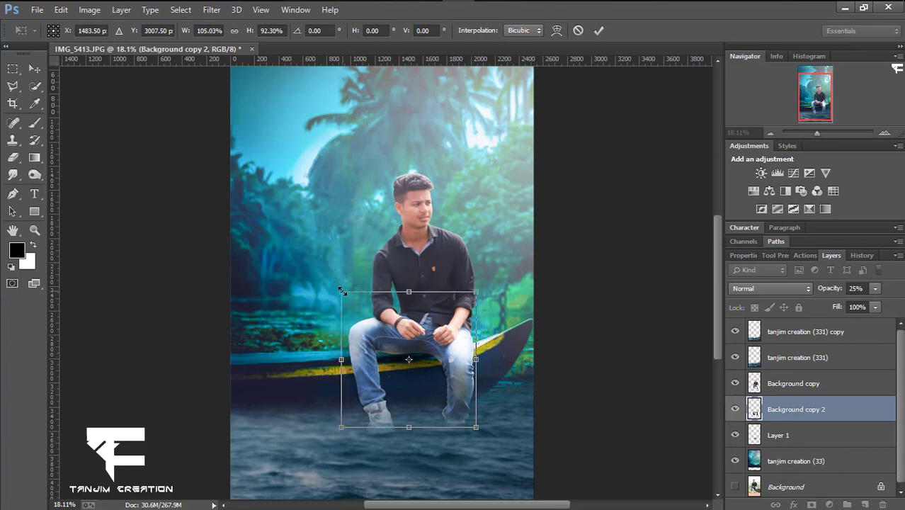
click(556, 31)
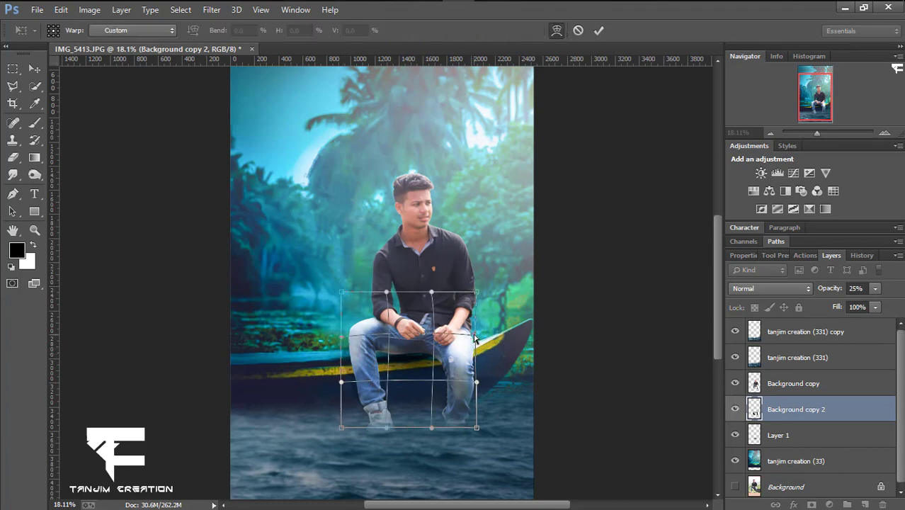
drag(341, 292, 355, 287)
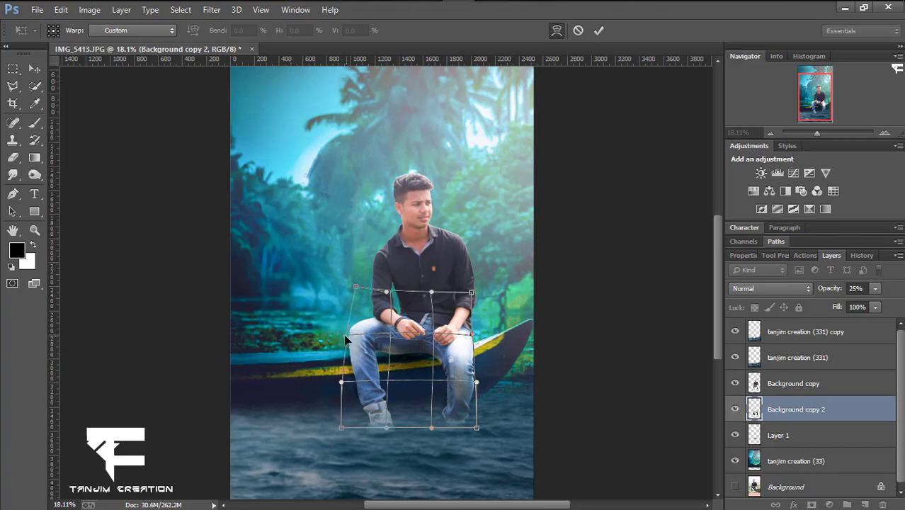
key(Return)
key(z)
key(ctrl+minus)
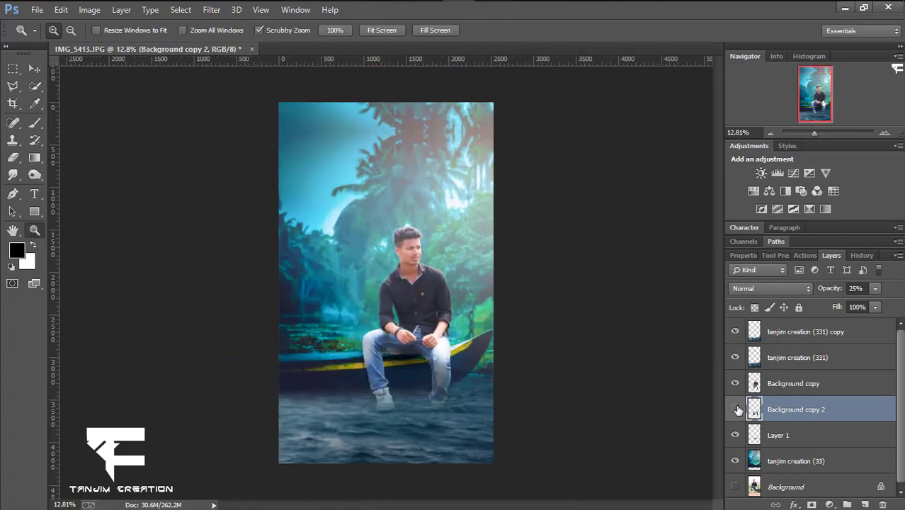
Step: Narrow the shadow from both sides with Free Transform to fit under the man's legs
click(736, 409)
drag(451, 405, 482, 411)
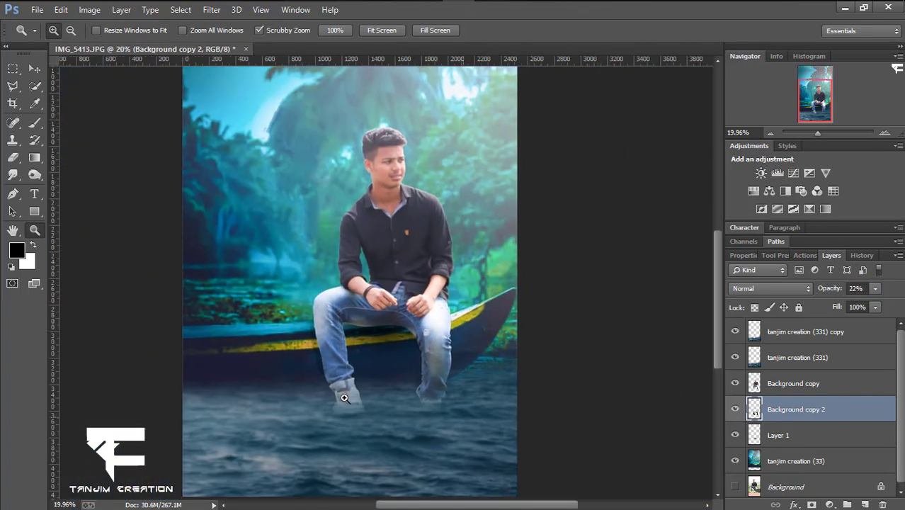
click(368, 355)
click(367, 355)
key(ctrl+0)
key(v)
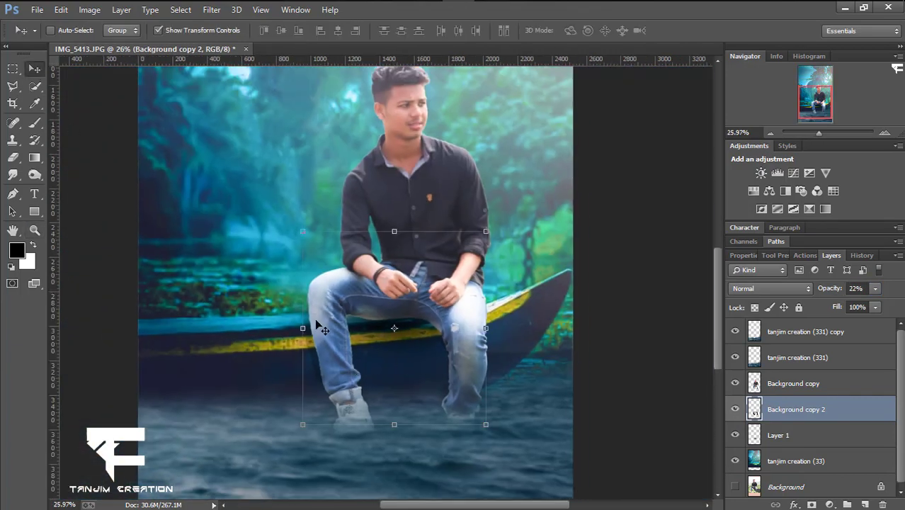
key(ctrl+t)
mouse_move(294, 328)
mouse_down()
mouse_move(326, 317)
mouse_move(317, 317)
mouse_up()
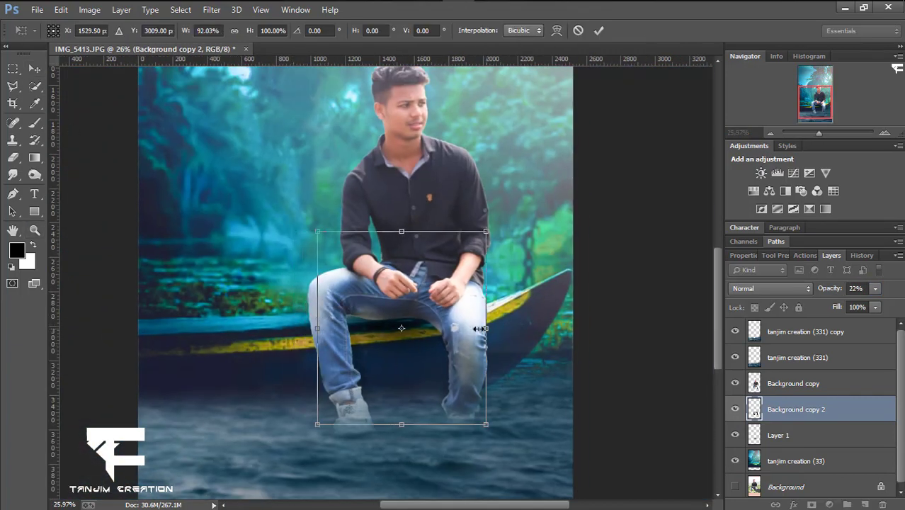
drag(486, 328, 491, 328)
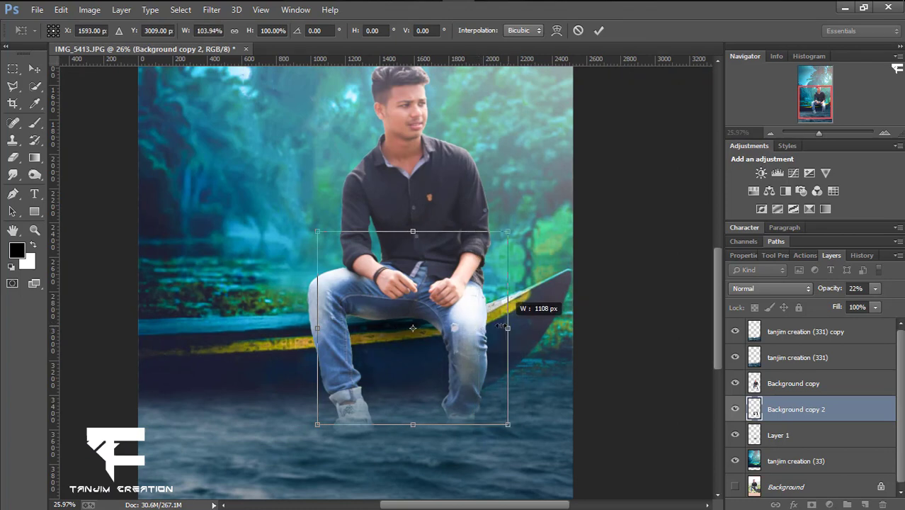
drag(316, 231, 313, 228)
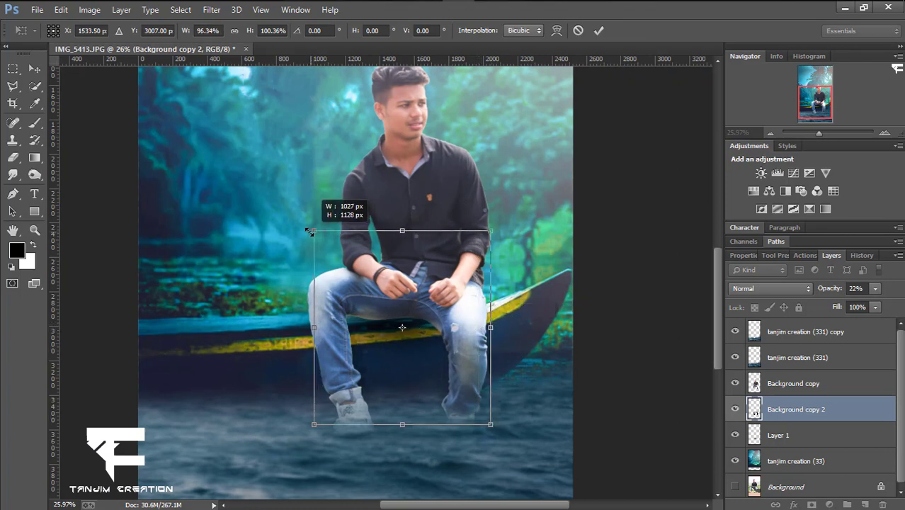
click(599, 31)
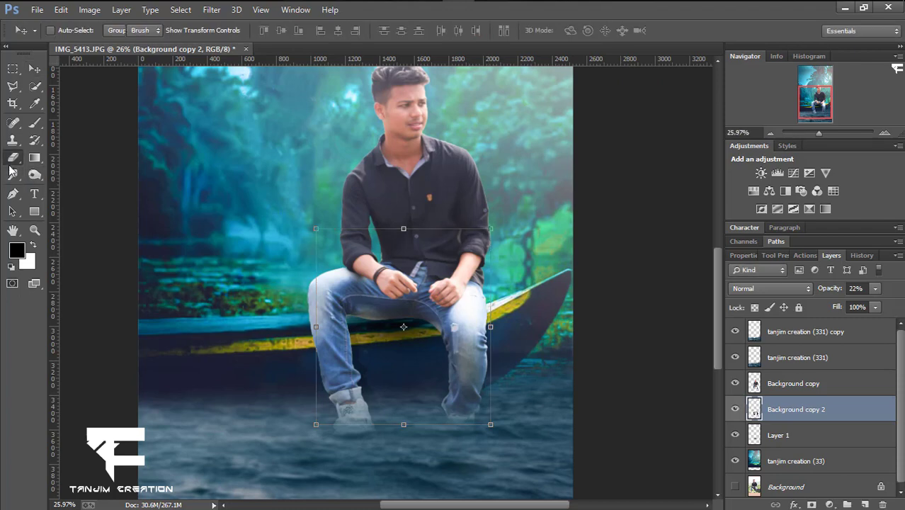
Step: Zoom back out to the whole image and select the Background copy layer
click(13, 157)
key(z)
drag(538, 270, 501, 270)
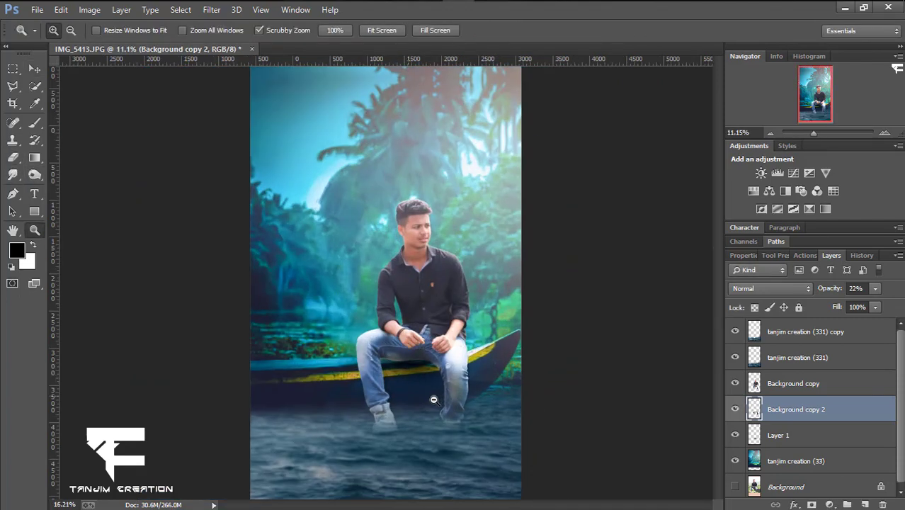
shift+click(800, 386)
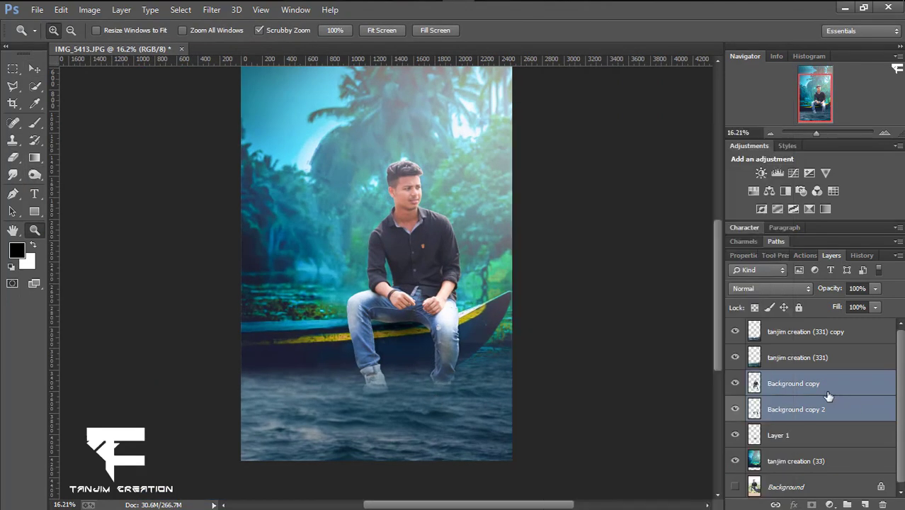
Step: Apply Imagenomic Noiseware Professional to the Background copy layer, with Layer 1 visible again
click(827, 393)
click(735, 436)
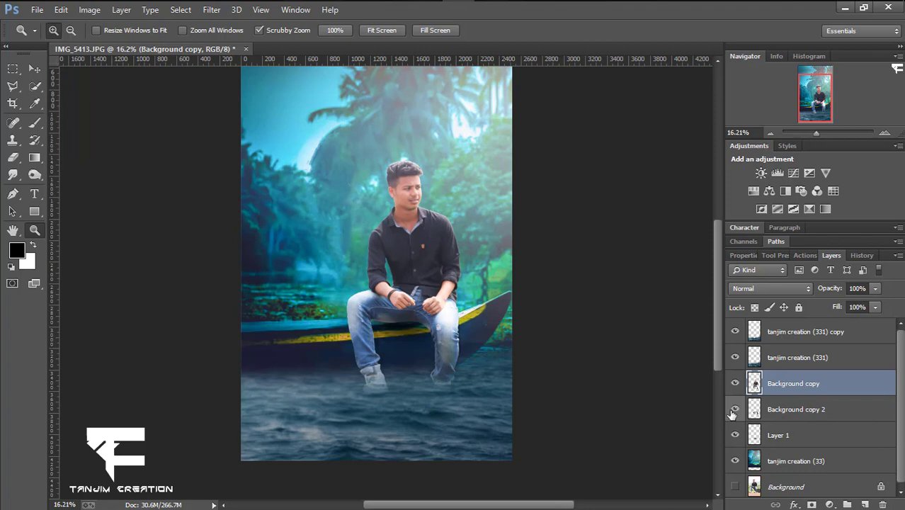
click(211, 9)
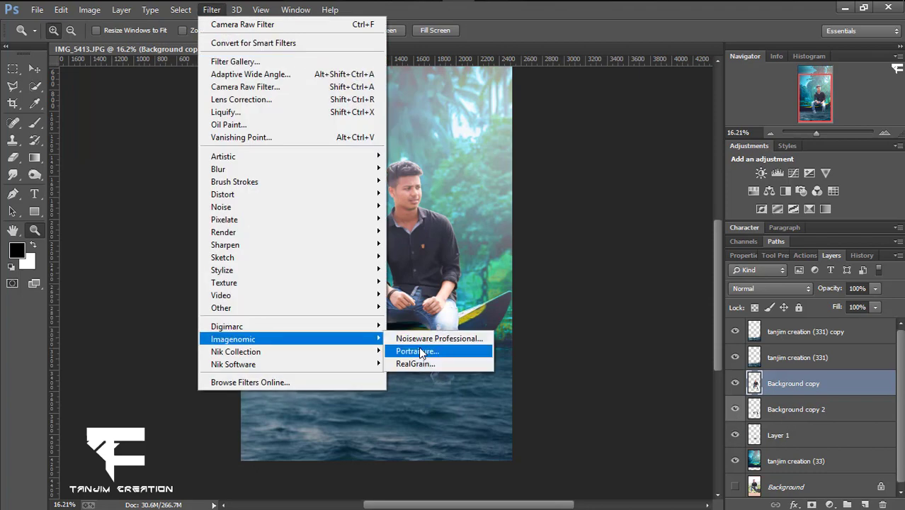
click(418, 346)
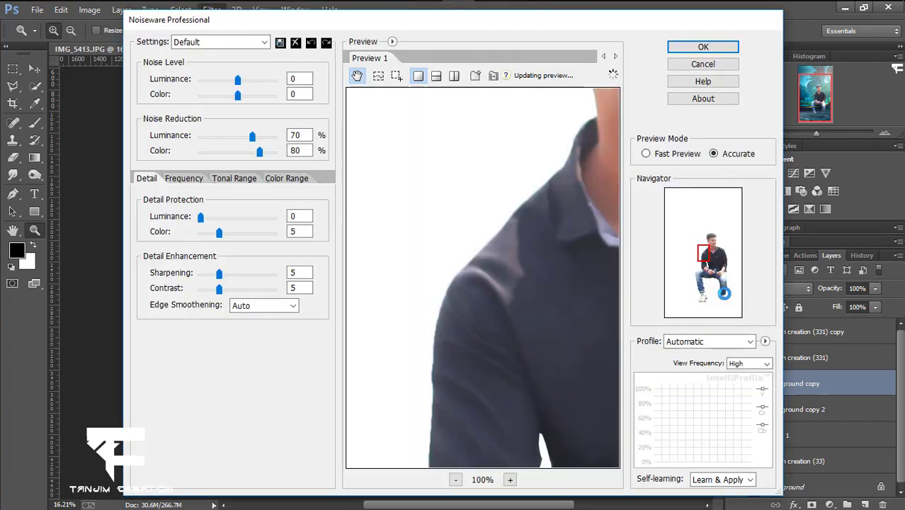
click(715, 48)
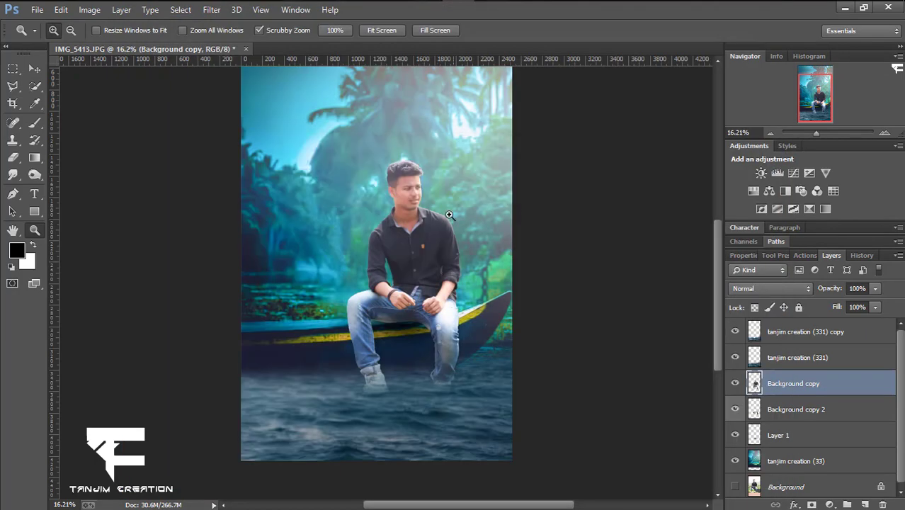
Step: Select the 'tanjim creation (33)' background layer for blurring
scroll(449, 215, up, 5)
scroll(495, 201, down, 4)
scroll(471, 212, up, 4)
scroll(471, 213, down, 4)
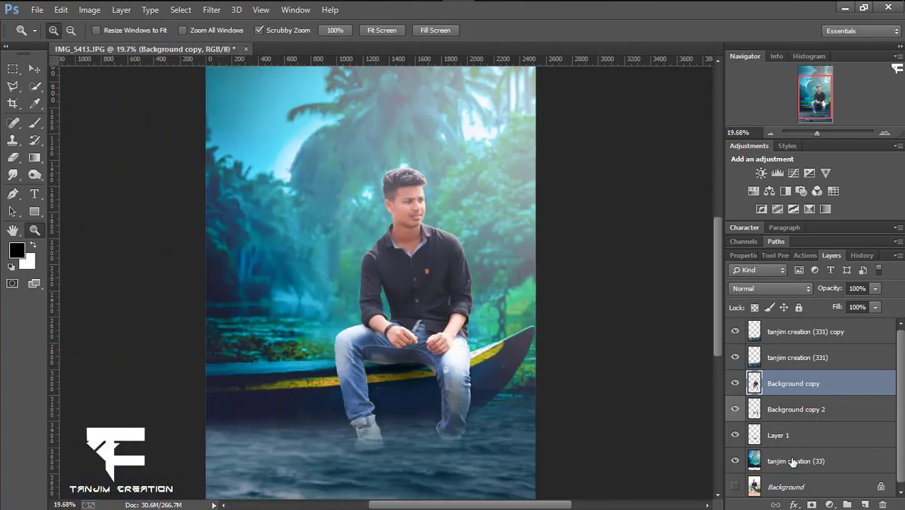
click(793, 461)
scroll(525, 373, down, 2)
click(211, 9)
Step: Apply a 27 px Tilt-Shift blur to the background, with the sharp band lowered to the boat
click(422, 116)
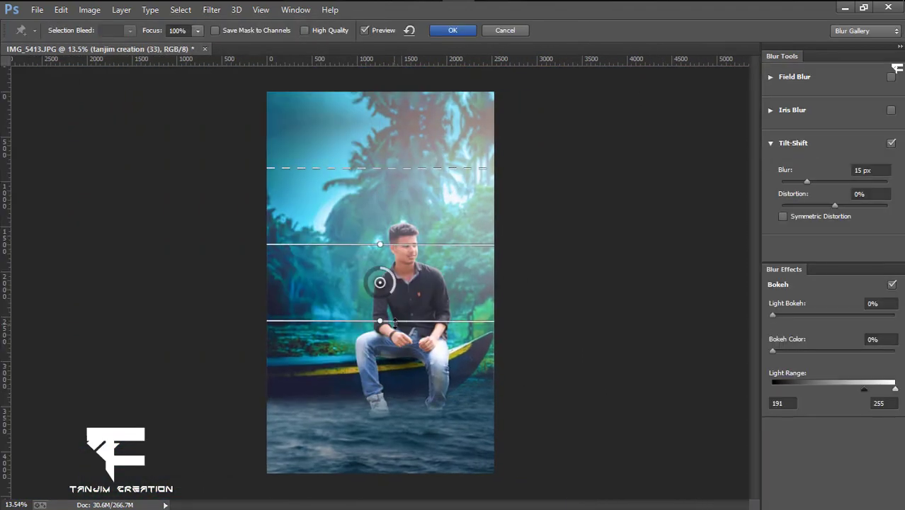
drag(380, 283, 379, 372)
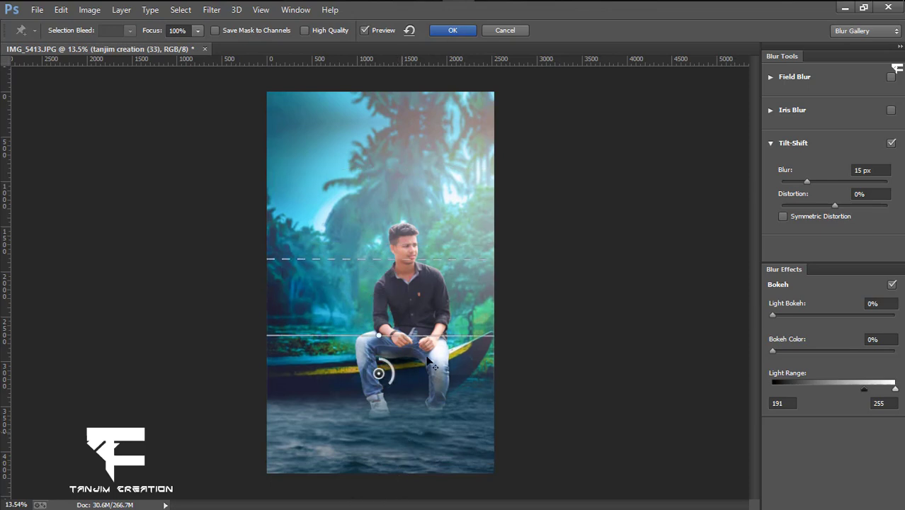
mouse_move(434, 367)
mouse_down()
mouse_move(413, 389)
mouse_move(376, 394)
mouse_up()
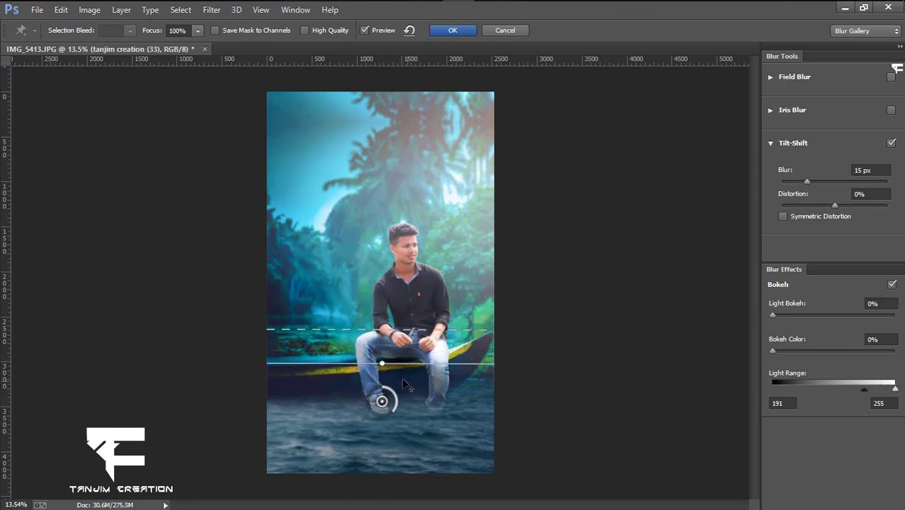
drag(394, 320, 394, 334)
drag(806, 182, 810, 180)
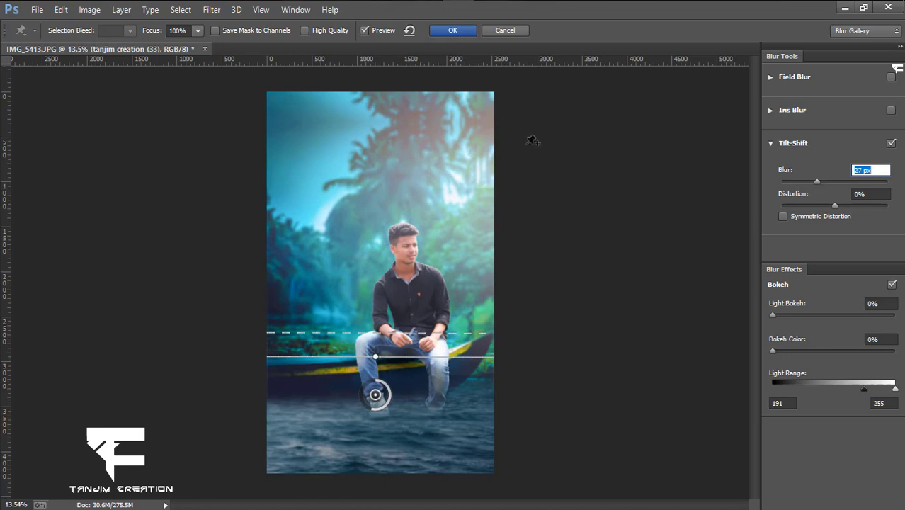
click(454, 32)
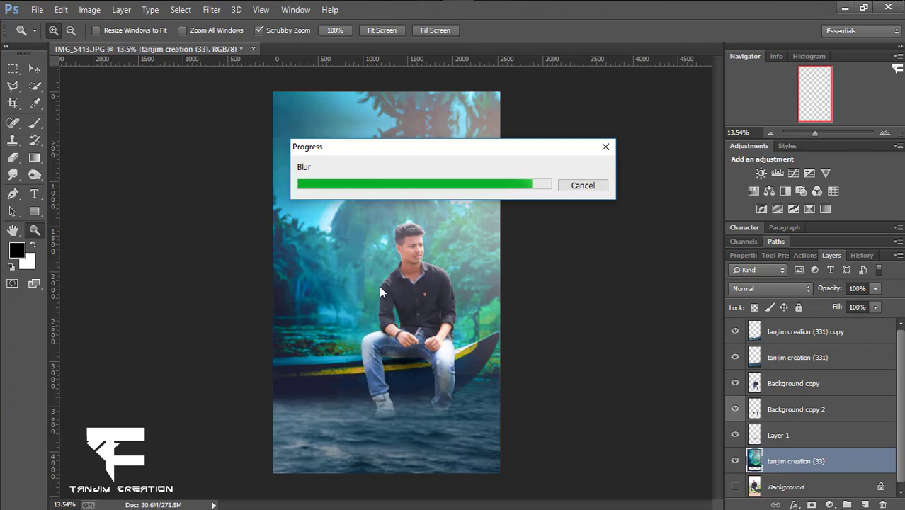
mouse_move(379, 286)
mouse_down()
mouse_move(475, 266)
mouse_move(460, 250)
mouse_up()
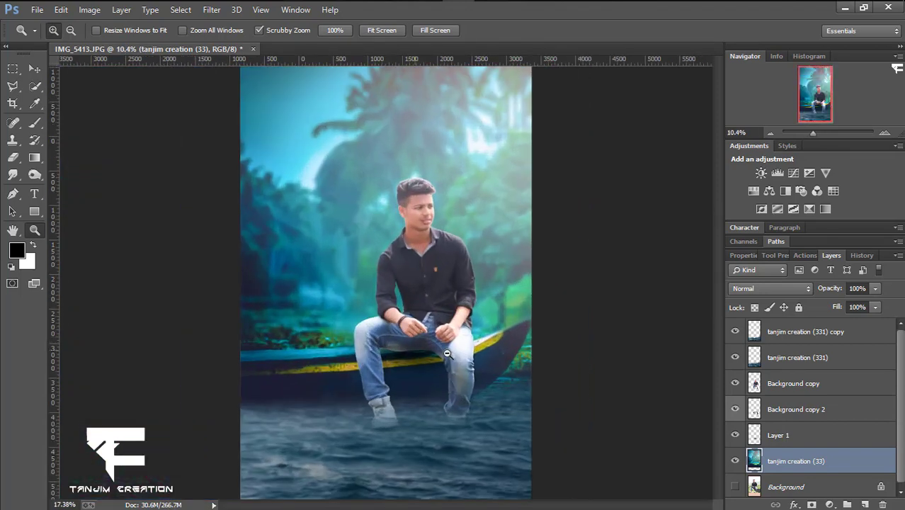
Step: Undo back past the earlier tilt-shift blur on the jungle background
click(61, 10)
click(135, 38)
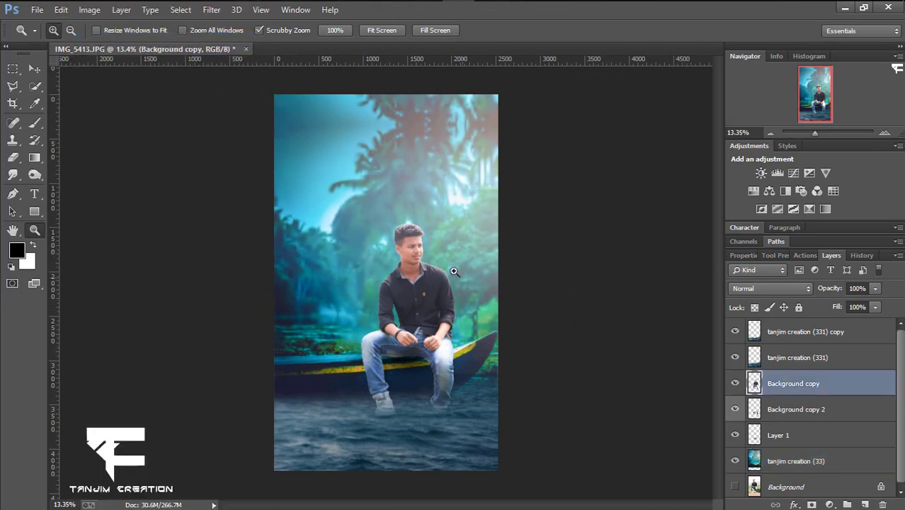
click(812, 471)
Step: Reapply Tilt-Shift blur at about 12 px with the sharp band lowered to the boat
click(212, 9)
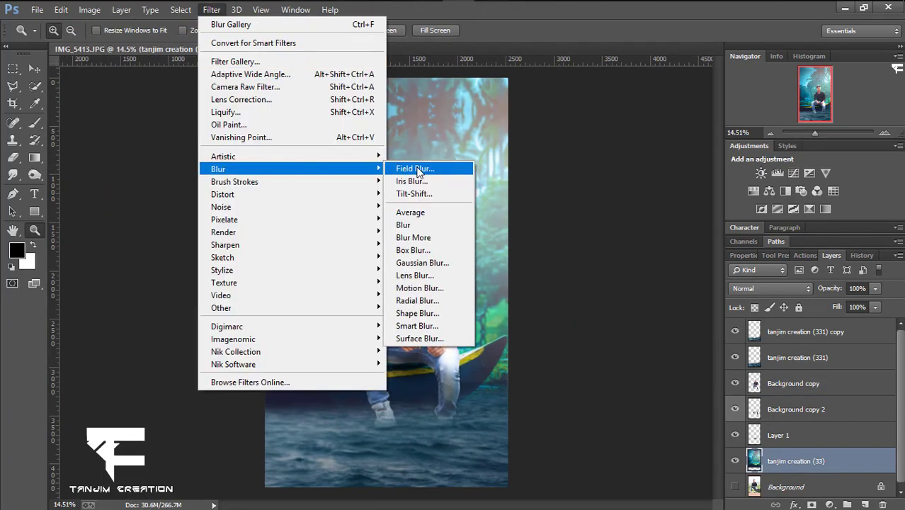
click(422, 197)
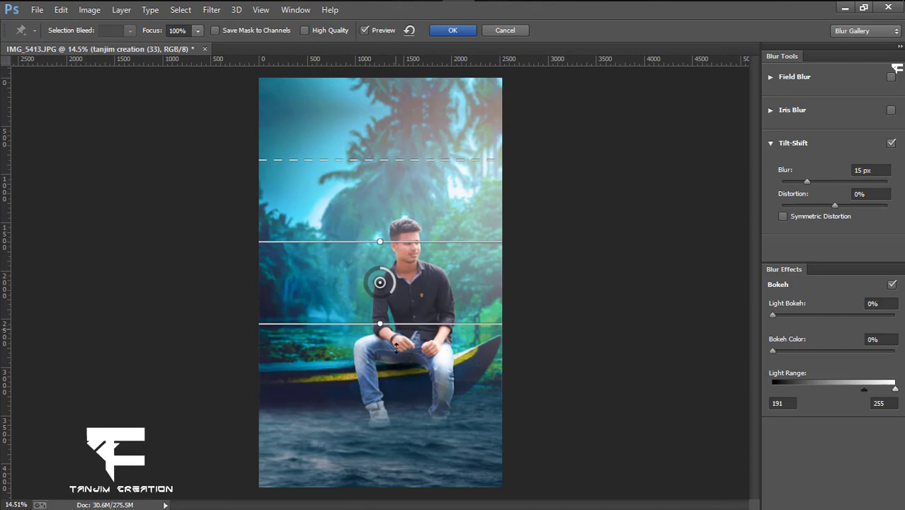
mouse_move(380, 283)
mouse_down()
mouse_move(386, 439)
mouse_move(381, 307)
mouse_move(381, 331)
mouse_up()
drag(807, 181, 804, 182)
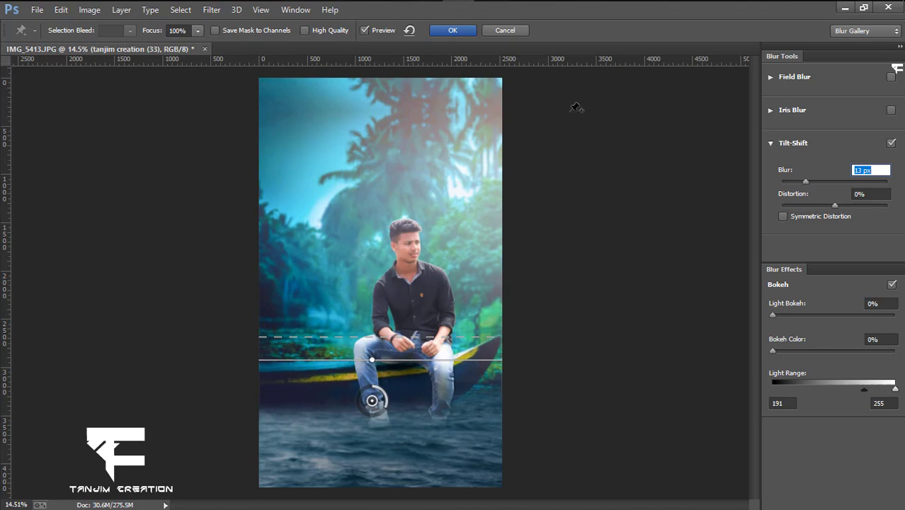
key(Return)
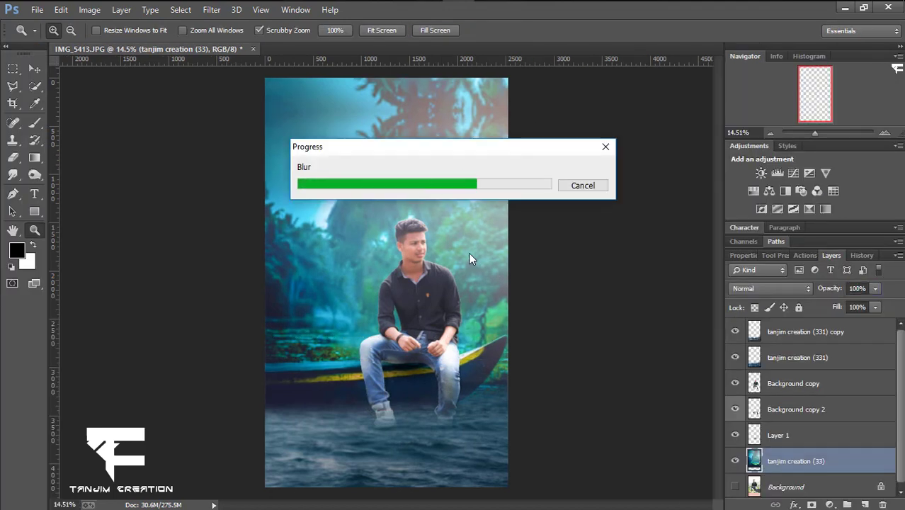
drag(437, 228, 455, 225)
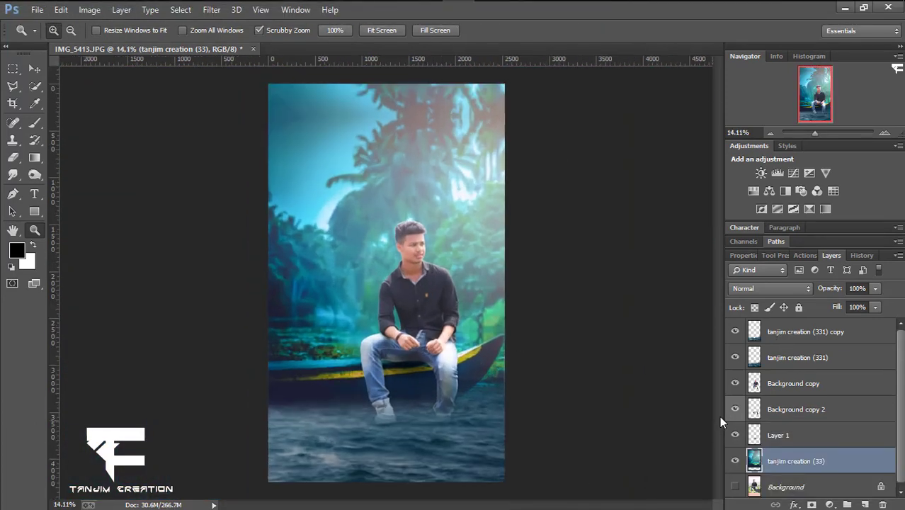
Step: Merge Layer 1 into Background copy 2
click(776, 409)
shift+click(779, 434)
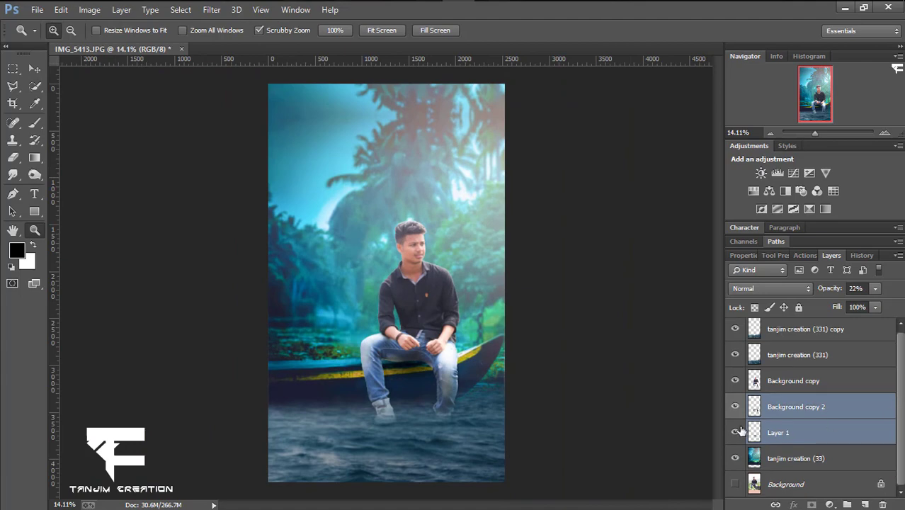
right_click(782, 432)
click(673, 322)
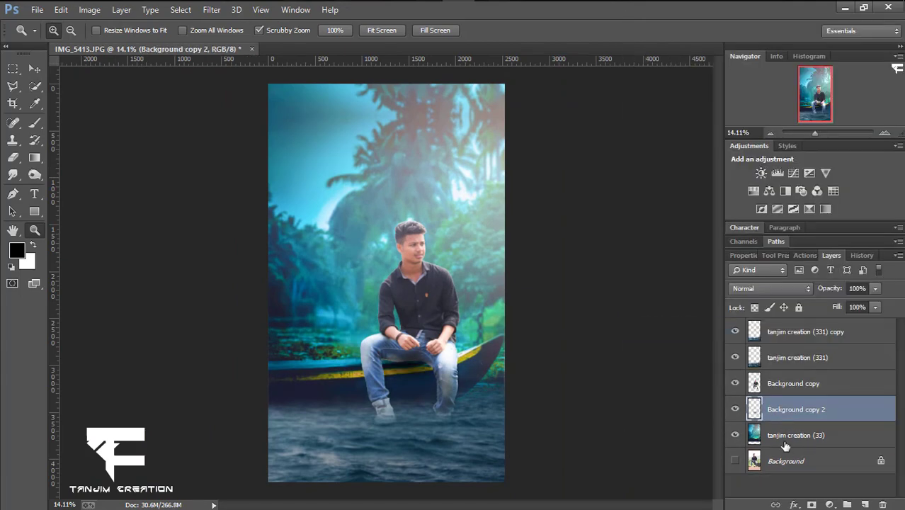
Step: Merge the two tanjim creation (331) layers together
click(779, 357)
shift+click(786, 332)
right_click(787, 332)
click(531, 406)
Step: Select the tanjim creation (331) copy layer and raise its Brightness to 26
click(742, 358)
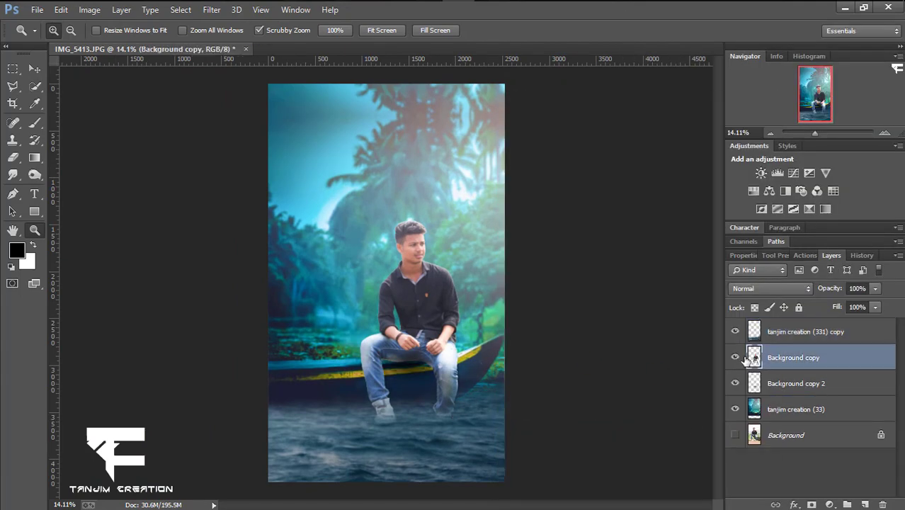
click(779, 409)
click(786, 332)
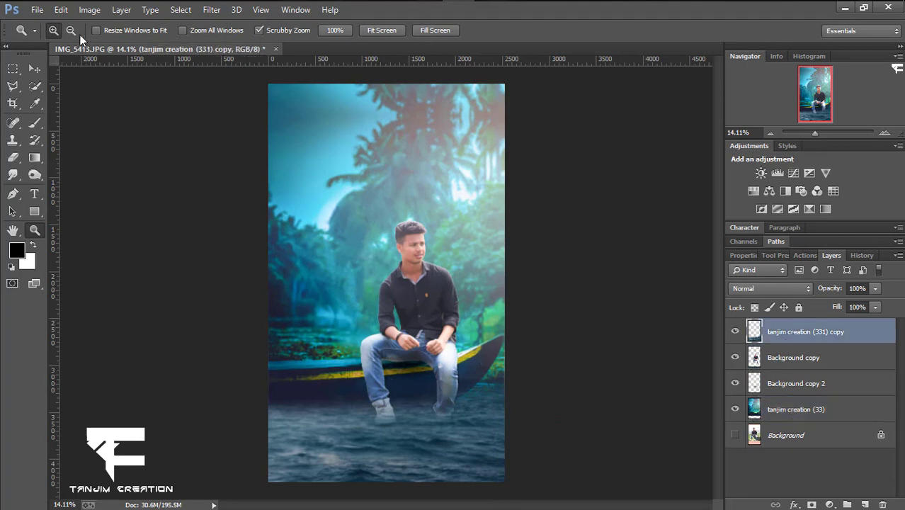
click(89, 9)
click(283, 55)
drag(692, 154, 691, 142)
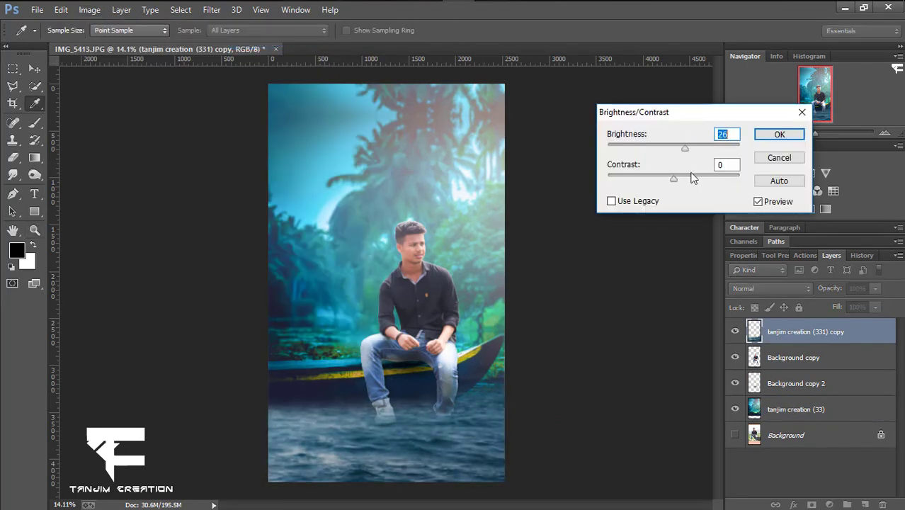
drag(673, 179, 698, 166)
key(Return)
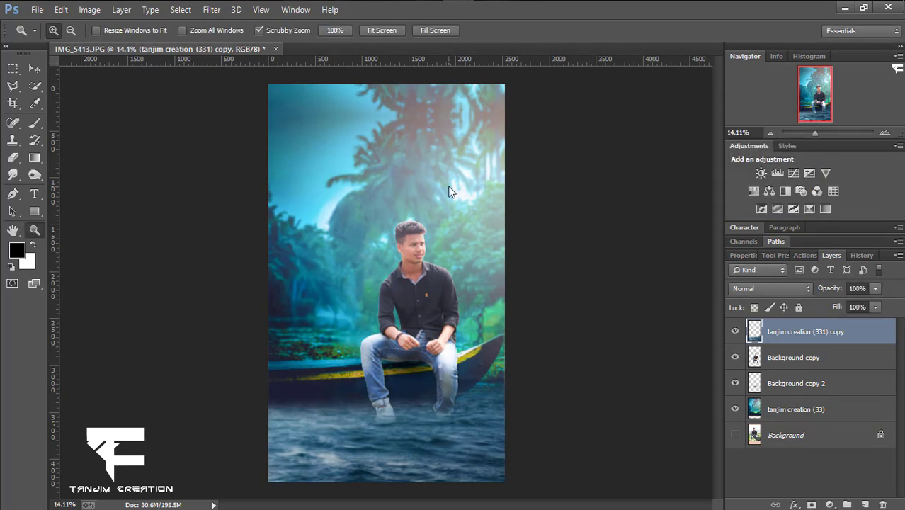
Step: Apply Hue/Saturation to the top water layer with Hue -10 and Saturation +12
click(90, 9)
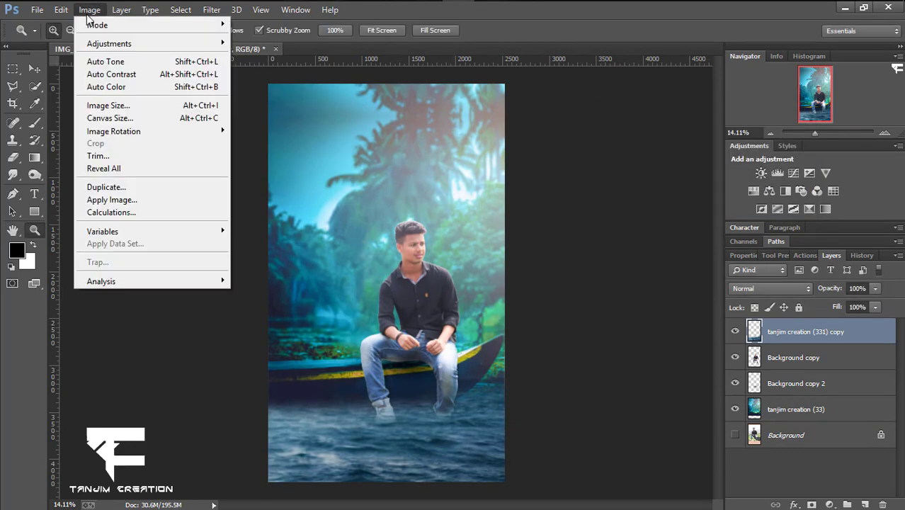
click(297, 112)
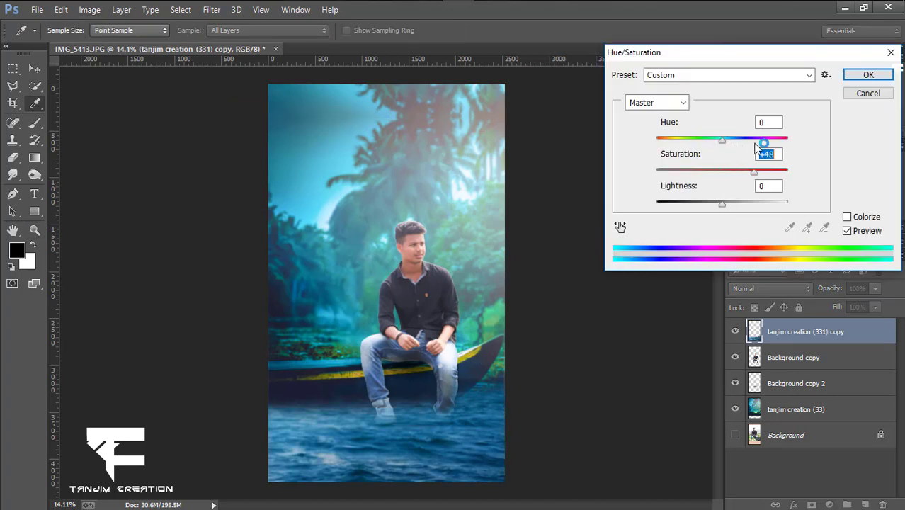
key(shift+Tab)
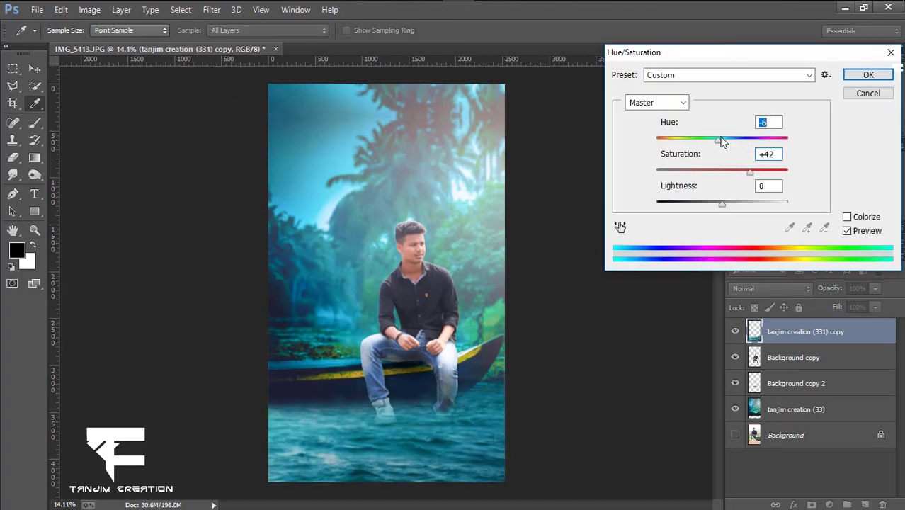
key(Down)
key(Down)
key(Down)
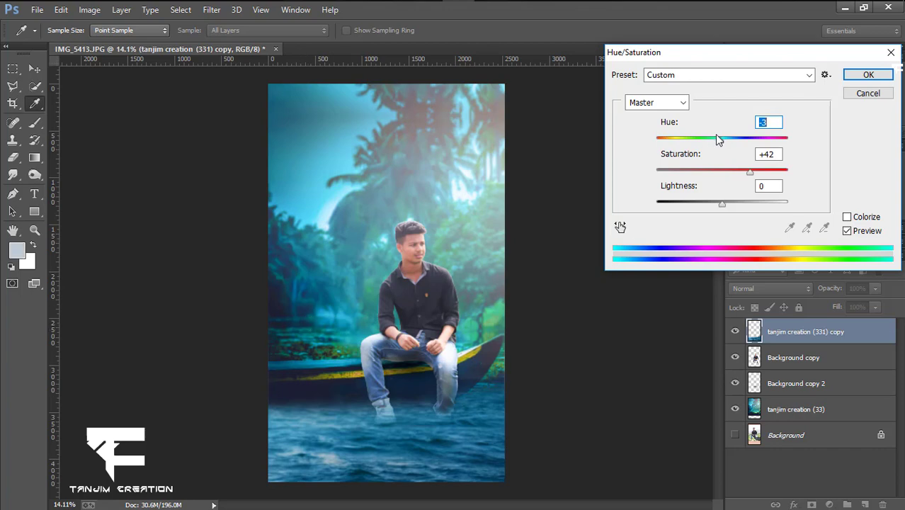
key(Down)
key(Down)
key(Down)
key(Down)
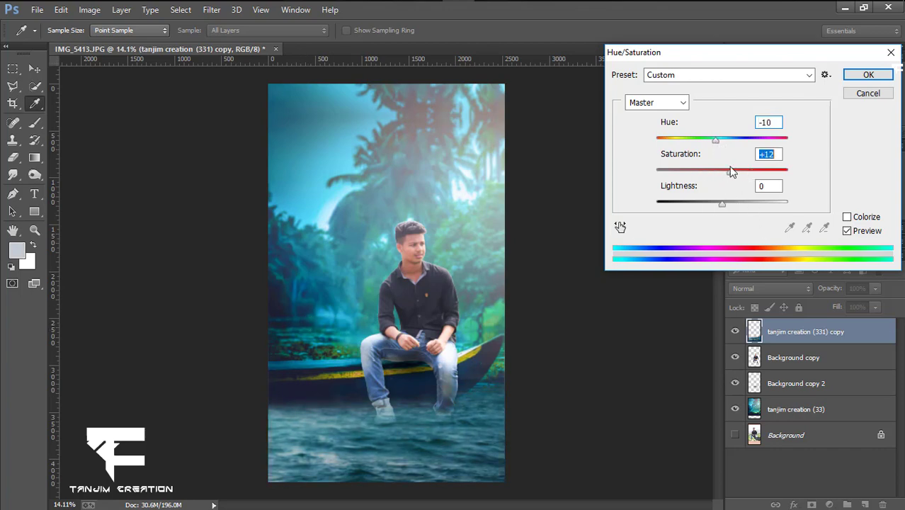
drag(726, 198, 723, 201)
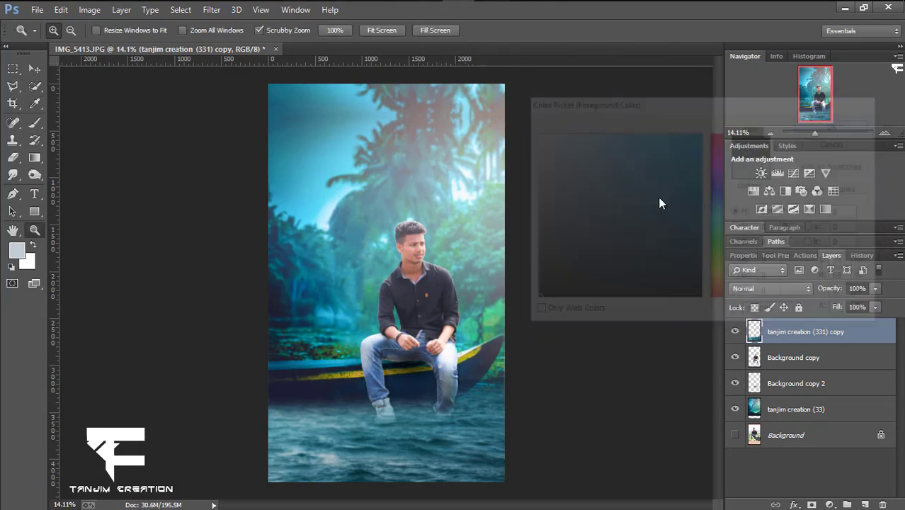
Step: Select the Background copy layer, zoom to the man's face, and choose the Smudge tool
ctrl+click(419, 306)
drag(422, 239, 405, 317)
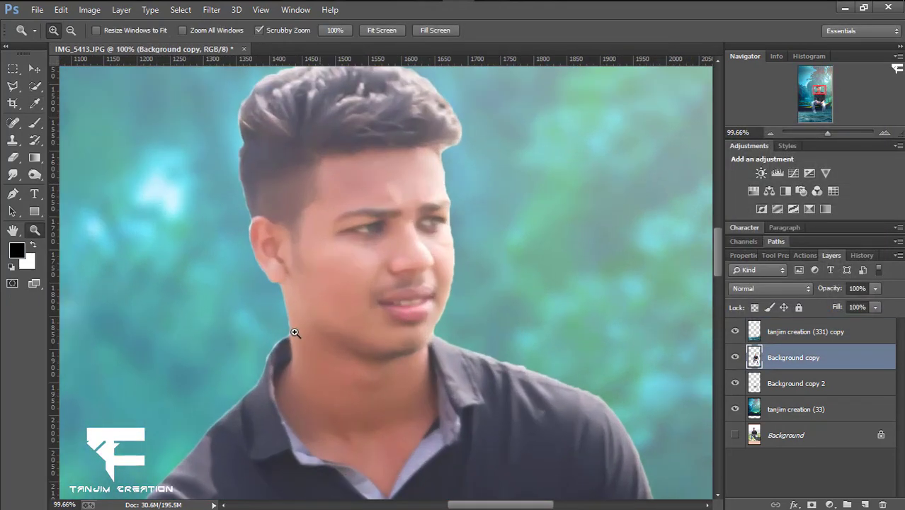
click(12, 173)
click(67, 30)
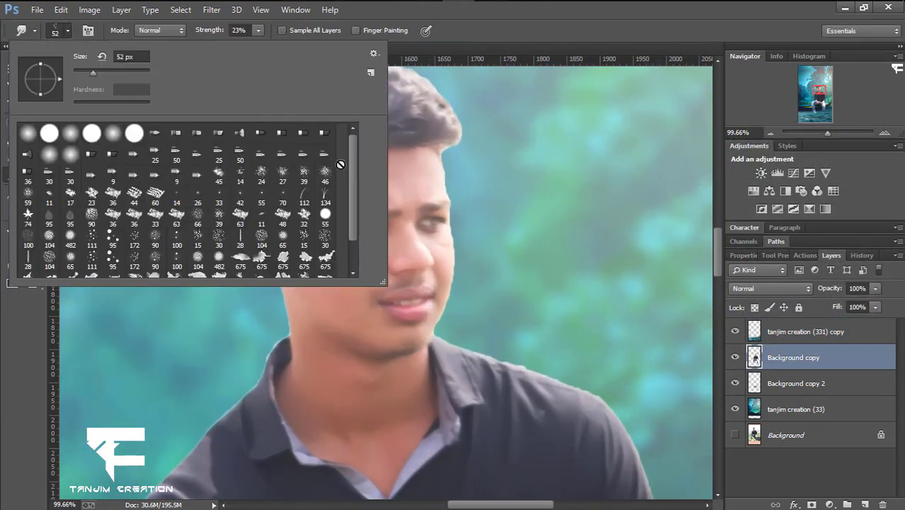
scroll(107, 255, down, 2)
drag(90, 73, 88, 73)
Step: Pick a slightly smaller soft smudge brush, tune its size, and zoom into the ear
click(391, 183)
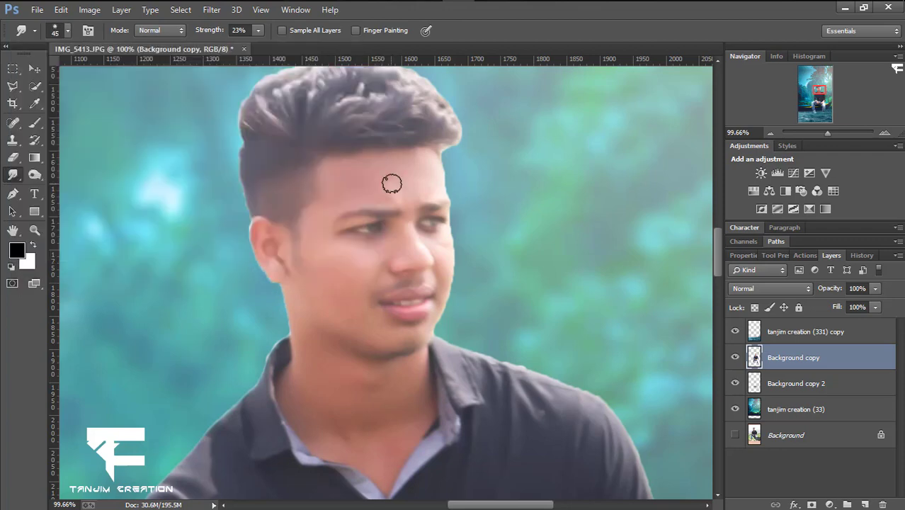
key(bracketleft)
key(bracketleft)
key(bracketleft)
key(bracketright)
key(bracketright)
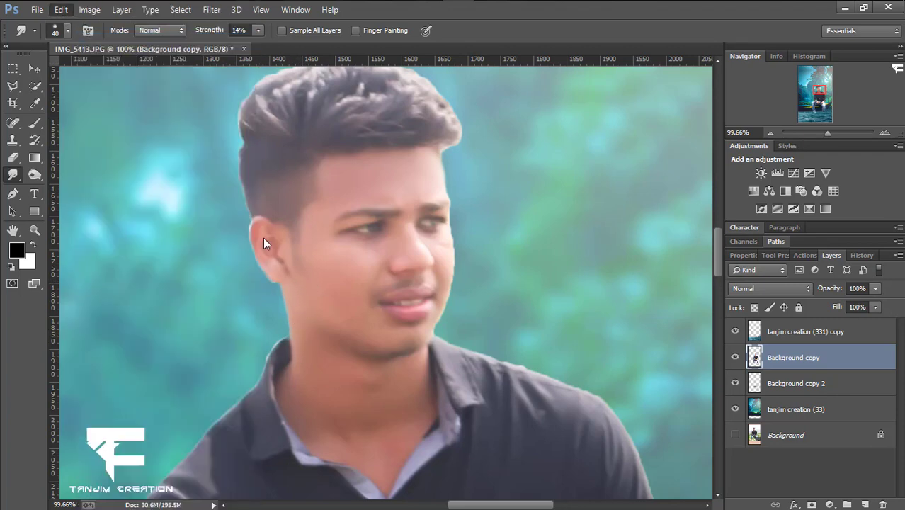
click(34, 230)
click(323, 314)
Step: Select the backdrop fringe beside the ear with a Pen path and erase it
key(p)
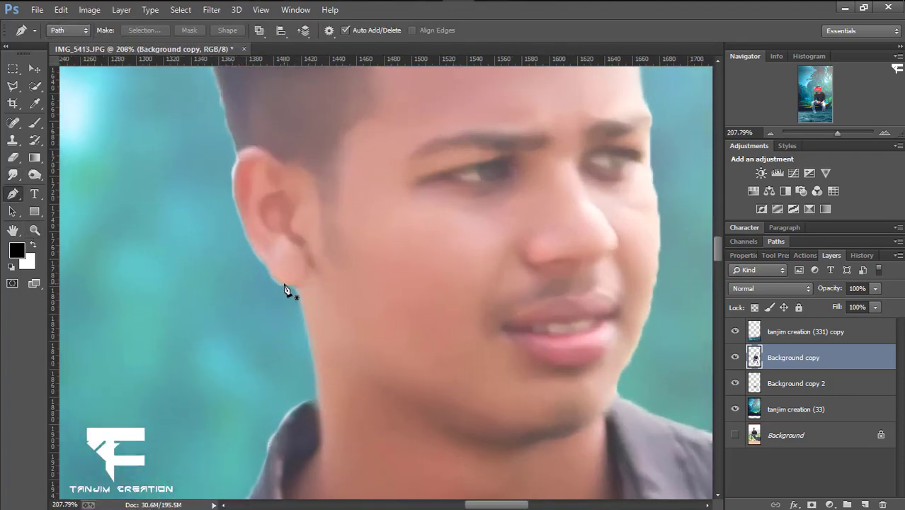
click(273, 277)
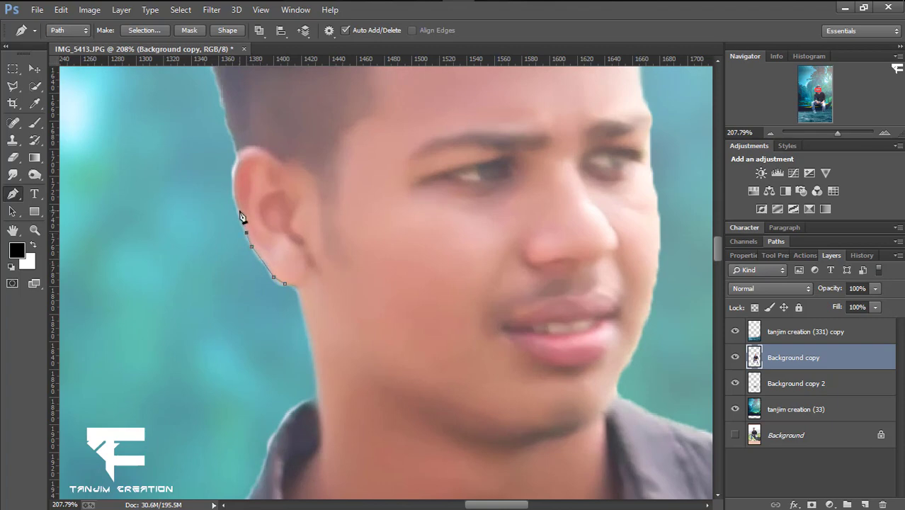
drag(228, 152, 286, 305)
right_click(296, 290)
click(326, 247)
key(Return)
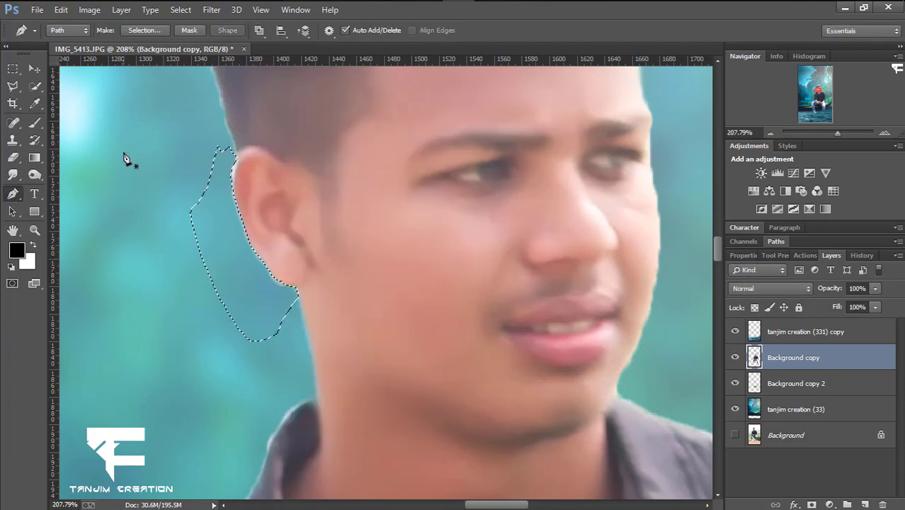
key(e)
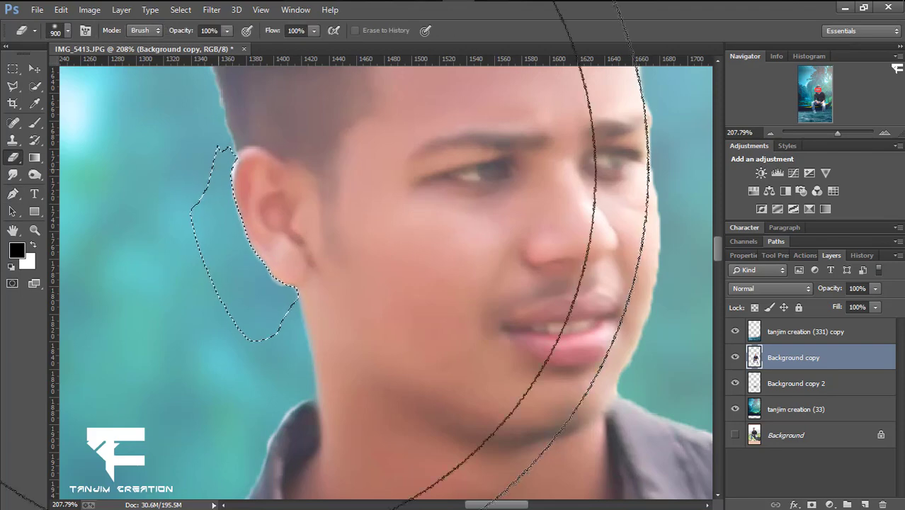
key(bracketleft)
key(bracketleft)
key(bracketleft)
Step: Deselect and smudge the ear's outline from lobe to top into the backdrop
click(13, 69)
click(182, 247)
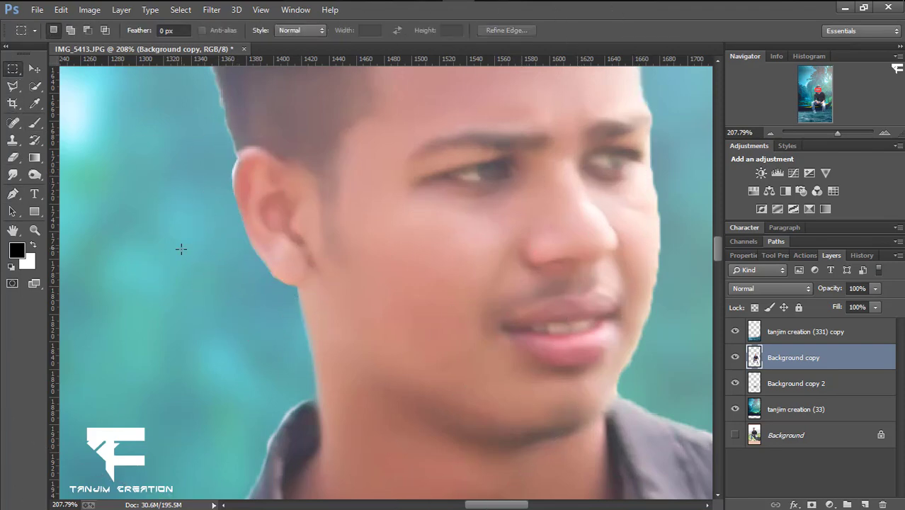
click(12, 175)
mouse_move(287, 280)
mouse_down()
mouse_move(226, 149)
mouse_move(238, 159)
mouse_up()
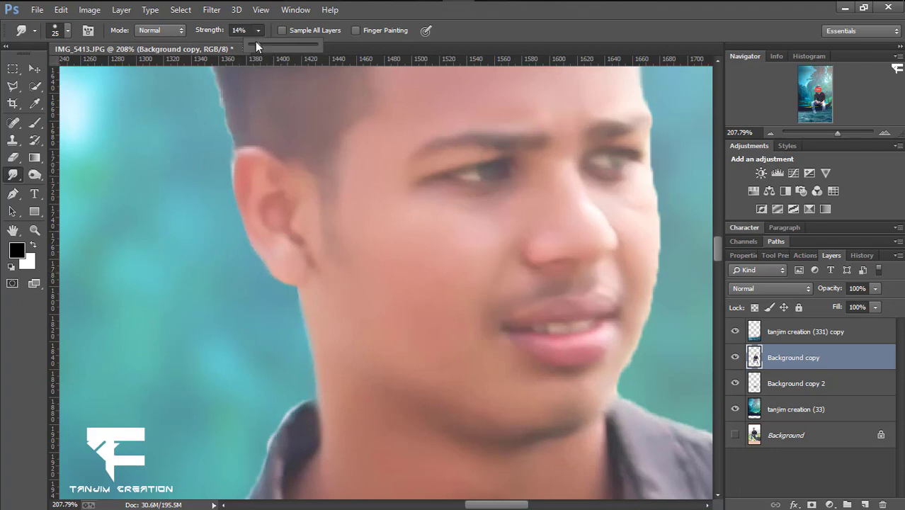
key(z)
alt+click(472, 313)
Step: Smudge the neck edges into the background with a smaller brush
drag(471, 313, 474, 310)
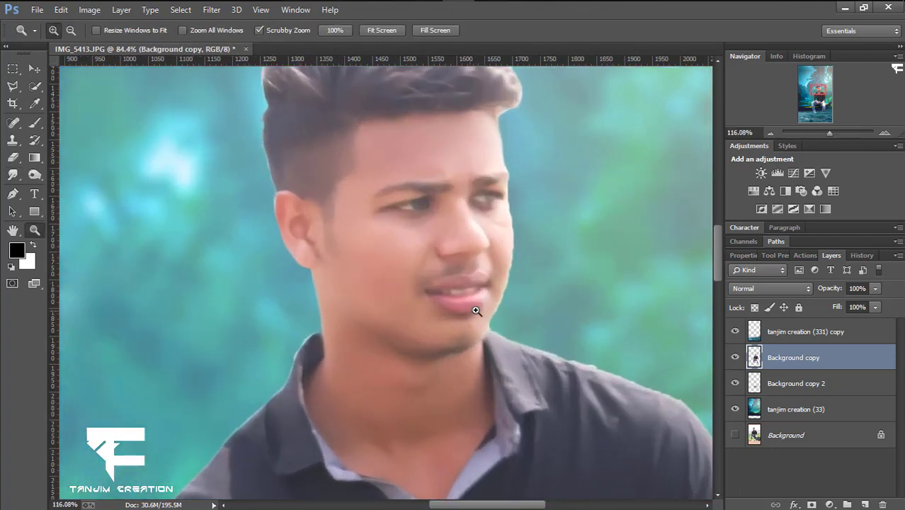
click(13, 175)
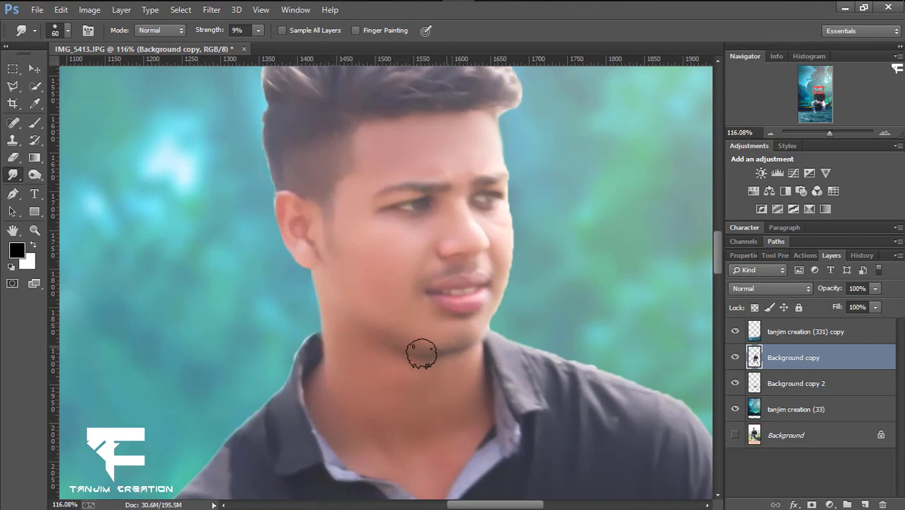
key(bracketleft)
key(bracketleft)
key(bracketleft)
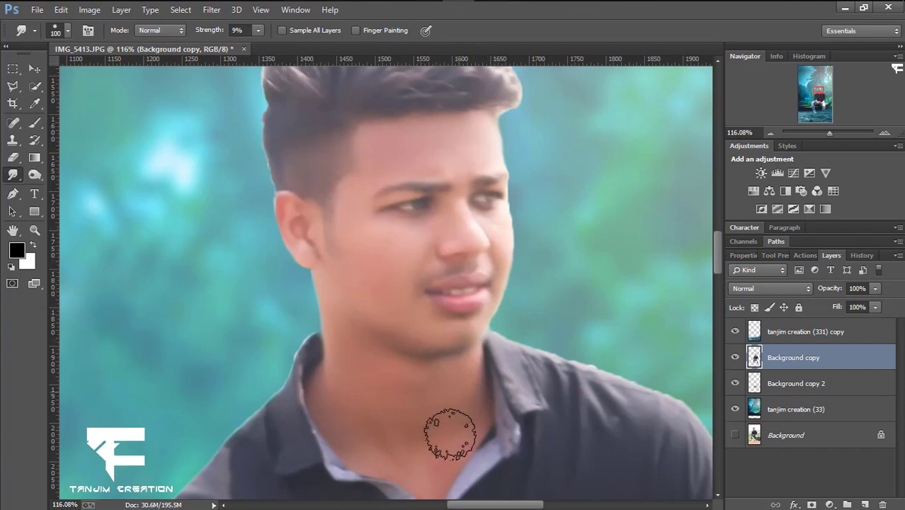
key(z)
scroll(428, 385, down, 5)
mouse_move(566, 392)
mouse_down()
mouse_move(491, 392)
mouse_move(460, 414)
mouse_up()
Step: Smudge the shirt, arm and hand edges, adjusting the brush size as needed
key(r)
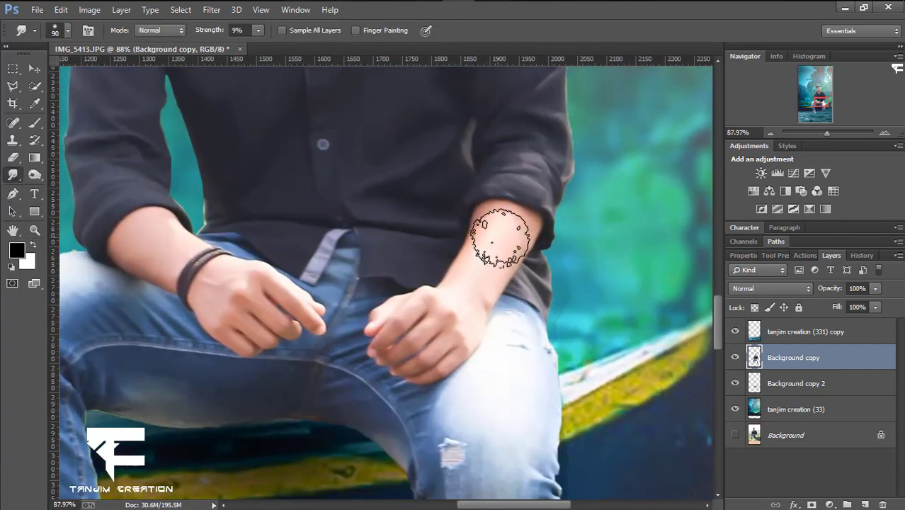
key(bracketleft)
key(bracketleft)
key(bracketleft)
key(bracketleft)
key(bracketleft)
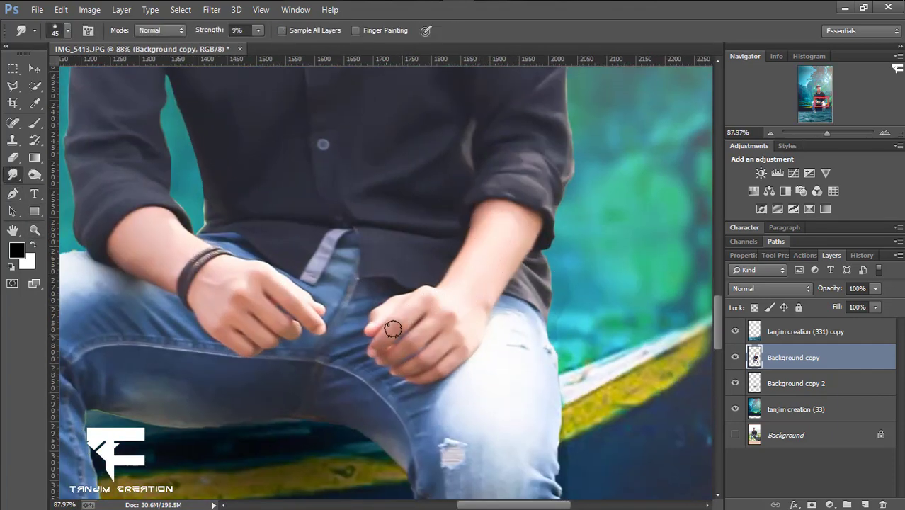
key(bracketright)
key(bracketright)
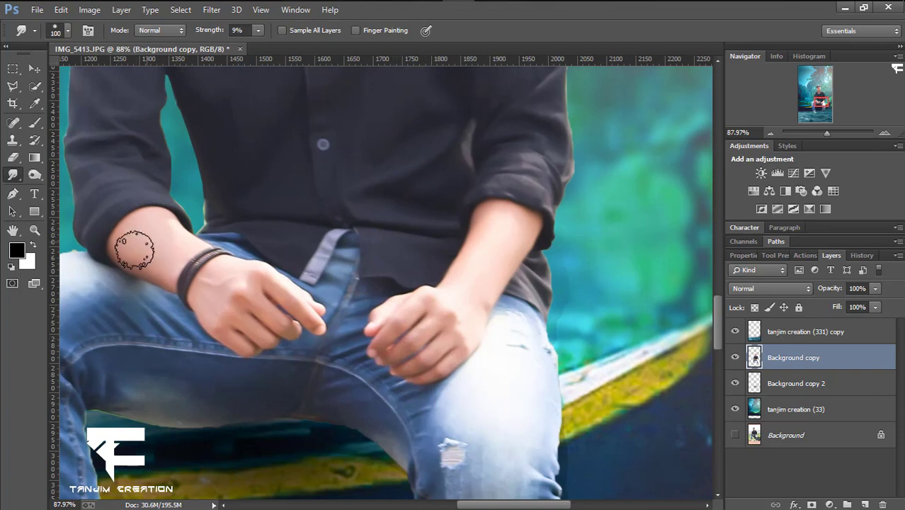
key(bracketright)
key(bracketright)
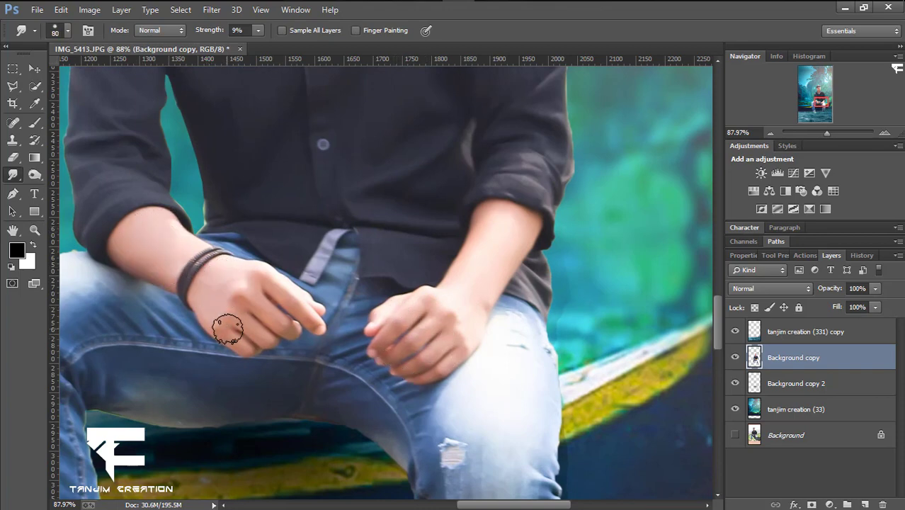
key(bracketleft)
key(bracketleft)
key(bracketleft)
key(z)
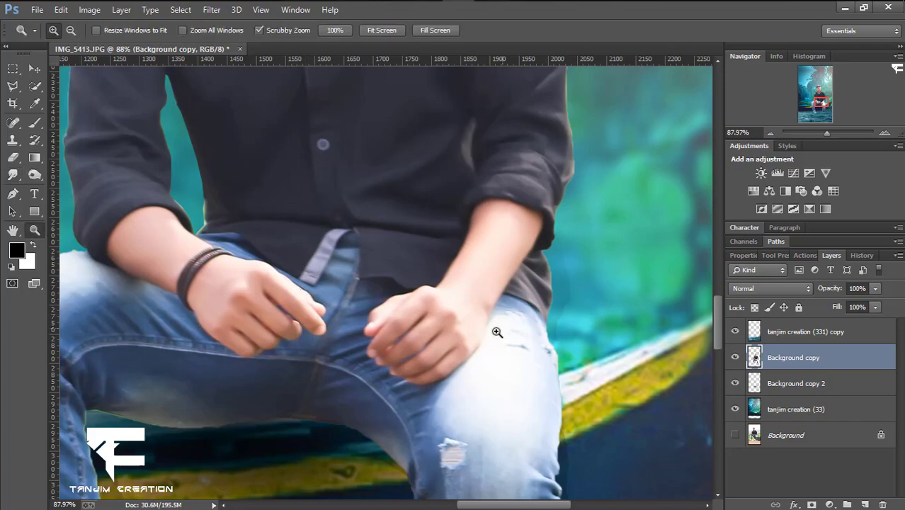
scroll(495, 333, up, 5)
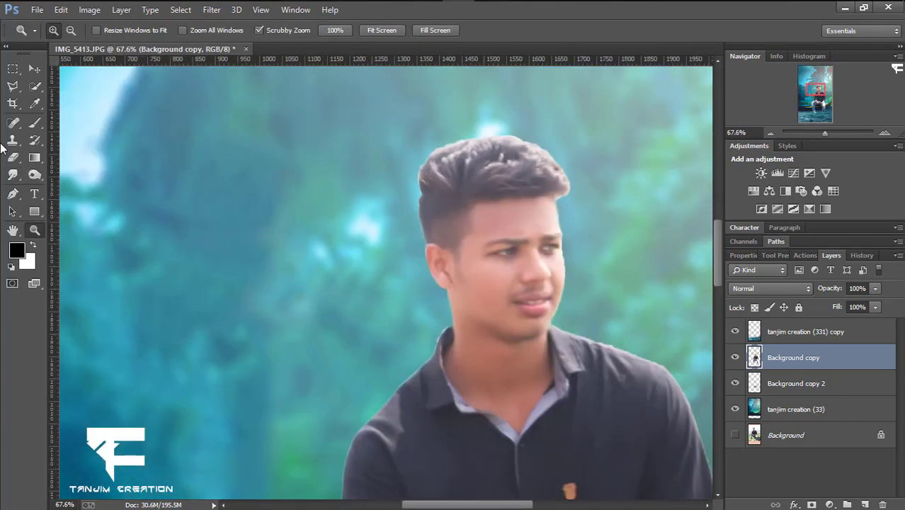
key(r)
Step: Retune the smudge brush size and strength, then burn-darken the top of the hair
click(68, 30)
click(92, 240)
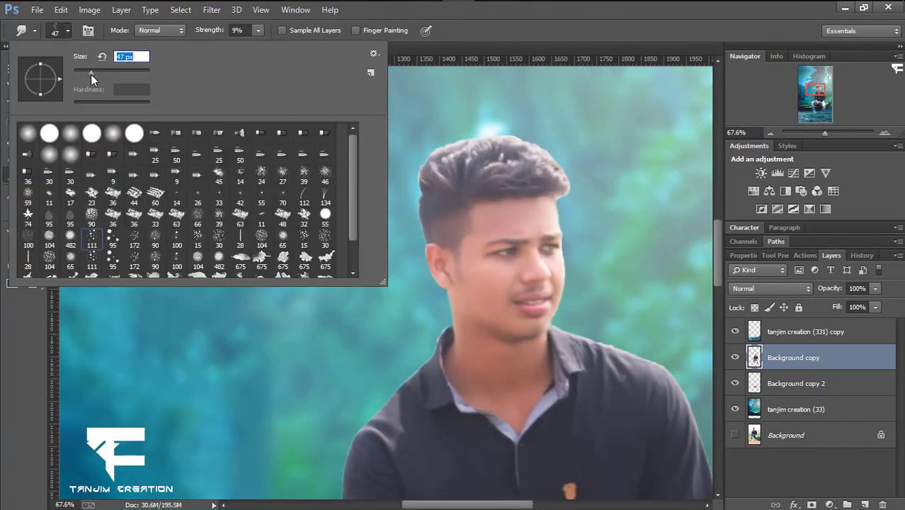
click(258, 30)
drag(257, 44, 260, 44)
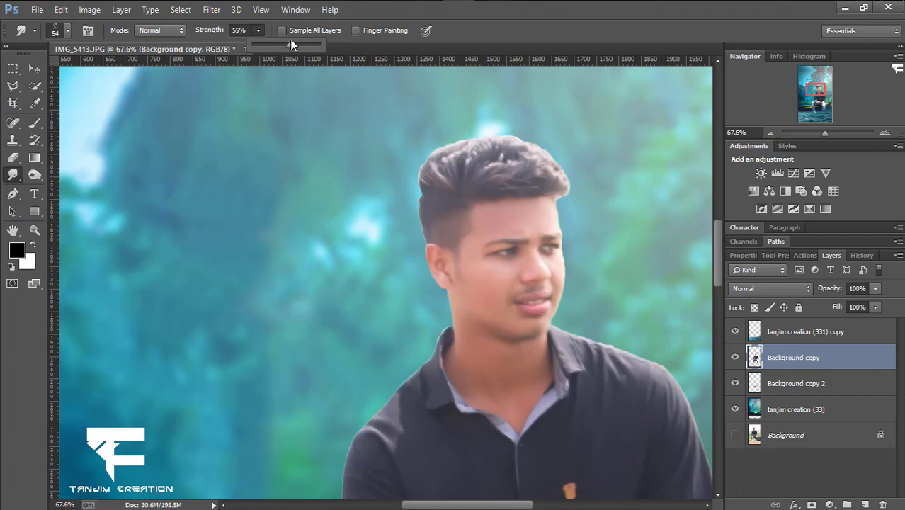
click(35, 175)
click(78, 184)
mouse_move(518, 168)
mouse_down()
mouse_move(551, 180)
mouse_move(469, 167)
mouse_move(437, 215)
mouse_up()
Step: Smudge the hair upward into tall spikes at about 36% strength
click(12, 175)
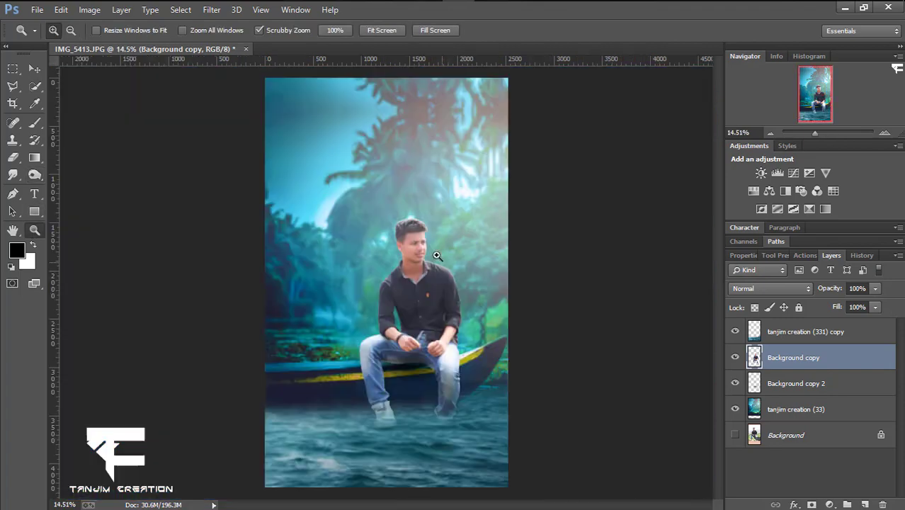
scroll(499, 233, up, 2)
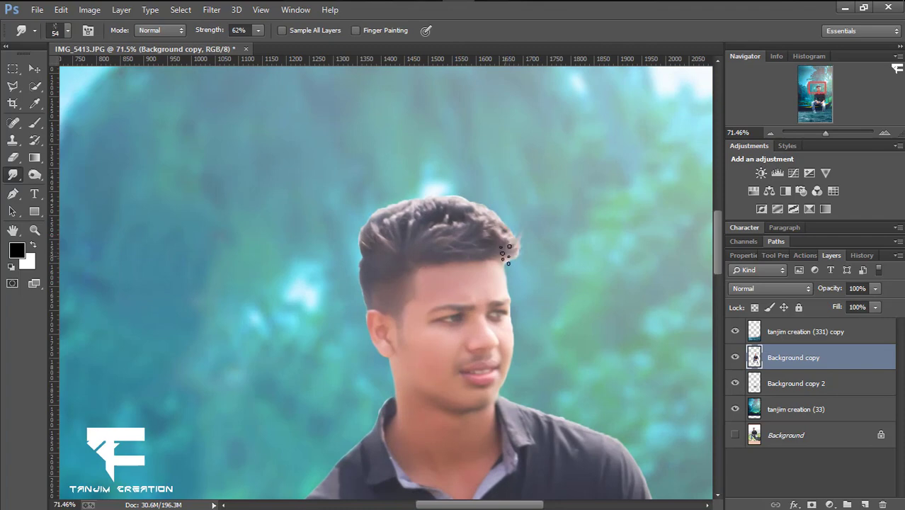
click(258, 31)
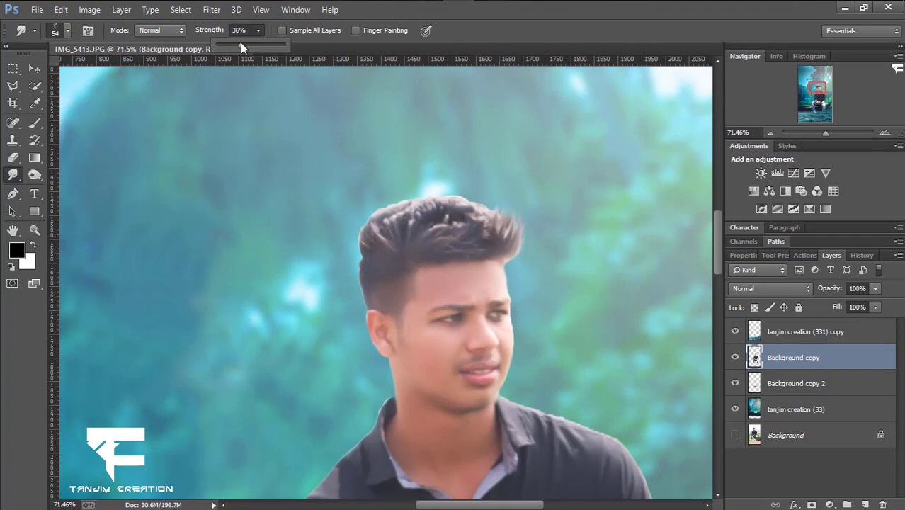
mouse_move(491, 234)
mouse_down()
mouse_move(480, 205)
mouse_move(455, 187)
mouse_up()
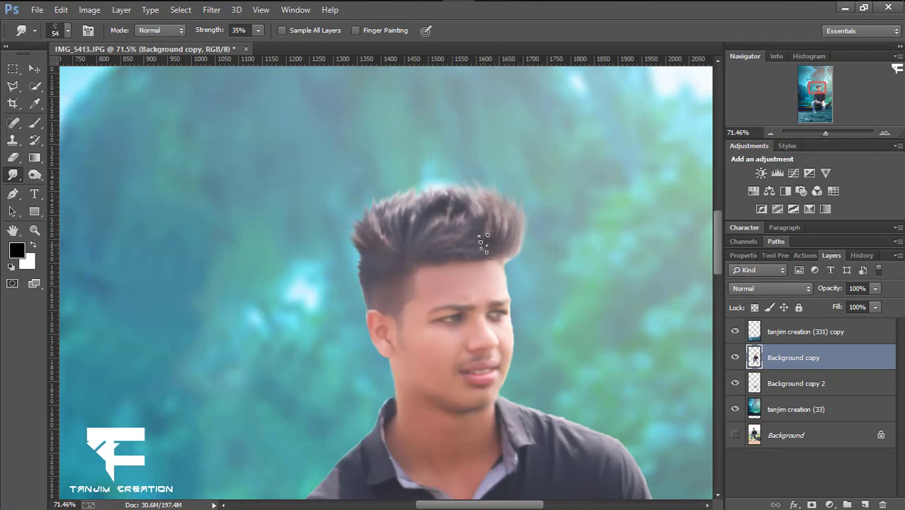
Step: Select the background beside the hair's right edge with a Pen path and erase it
key(z)
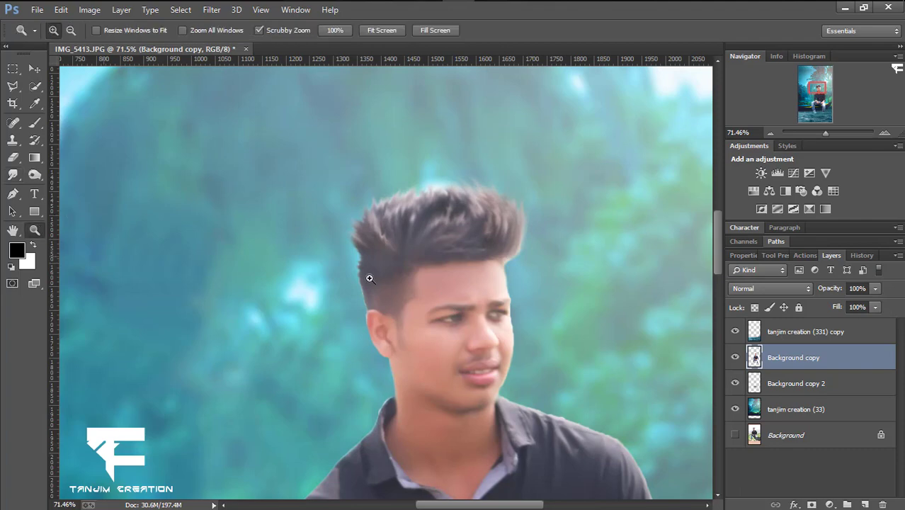
click(366, 275)
click(13, 194)
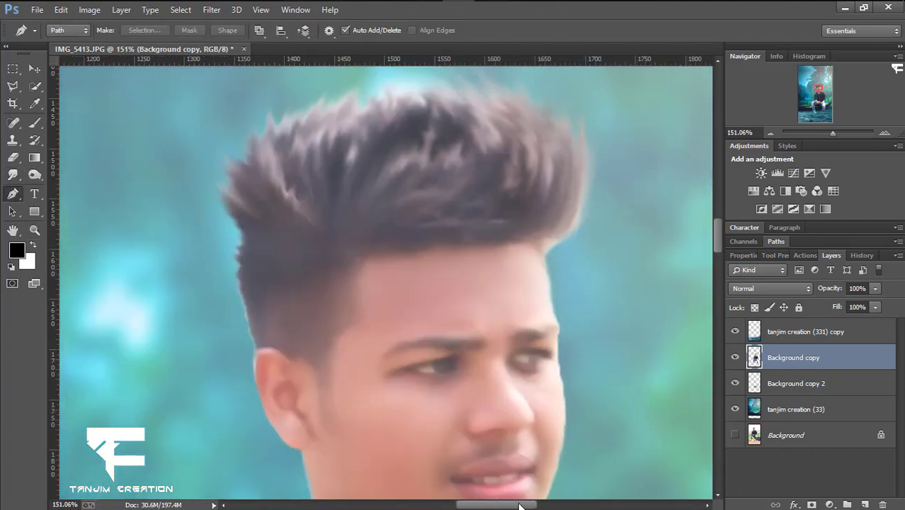
scroll(425, 283, right, 5)
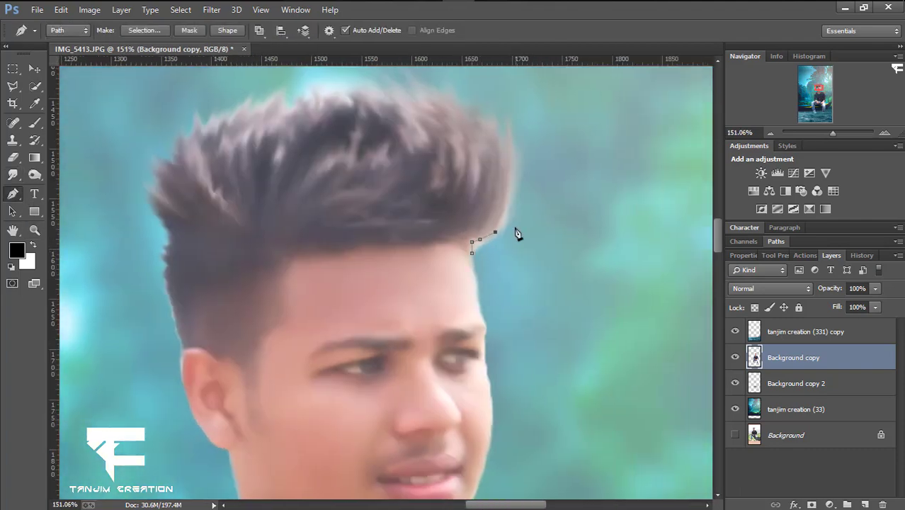
click(524, 283)
right_click(498, 254)
click(542, 259)
click(529, 140)
key(e)
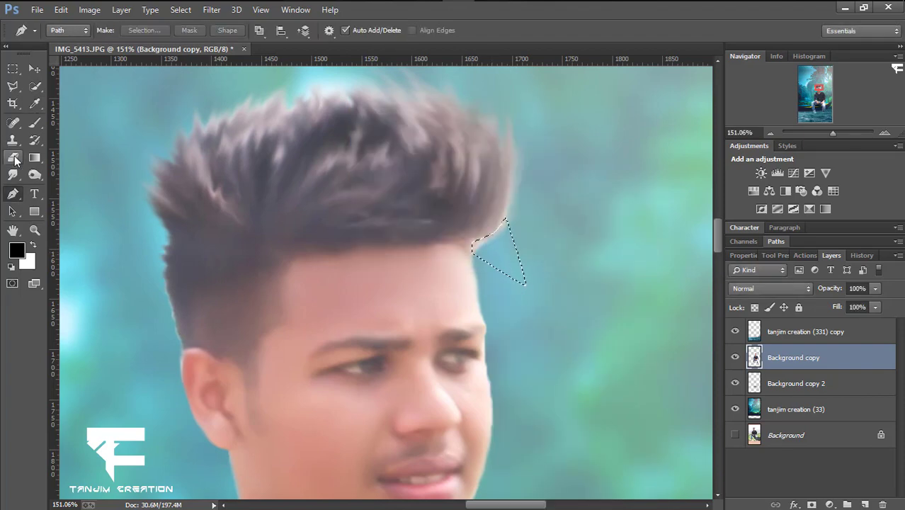
Step: Deselect and smudge the right hair edge softly into the teal backdrop
key(m)
click(545, 300)
click(13, 175)
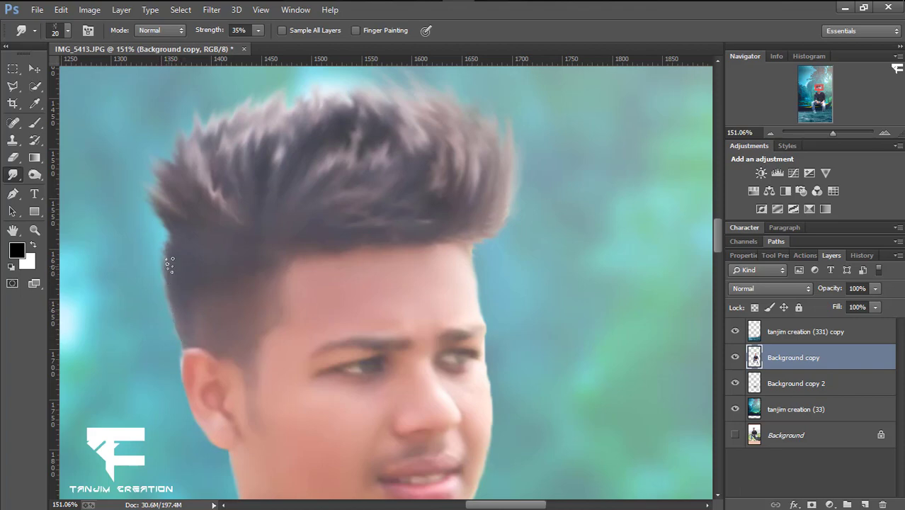
click(35, 230)
key(ctrl+0)
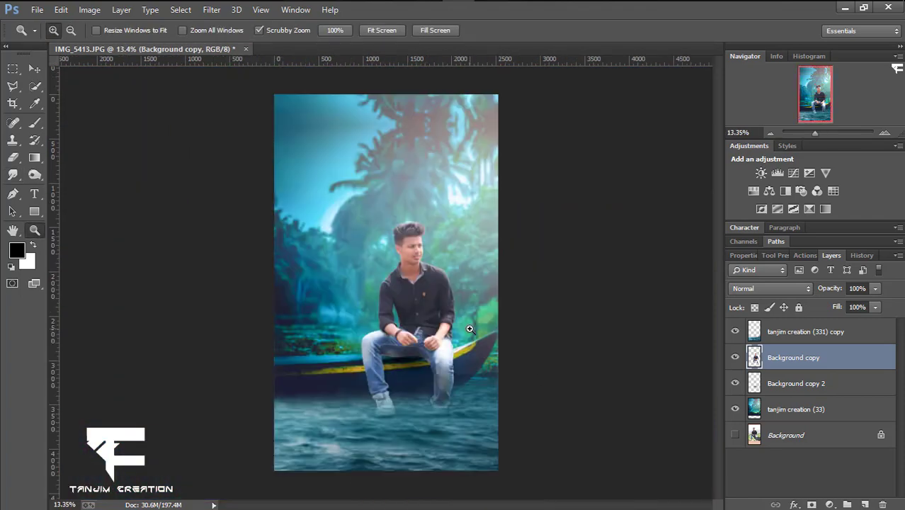
Step: In Camera Raw, brighten exposure, deepen blacks and increase luminance noise reduction
drag(430, 331, 417, 195)
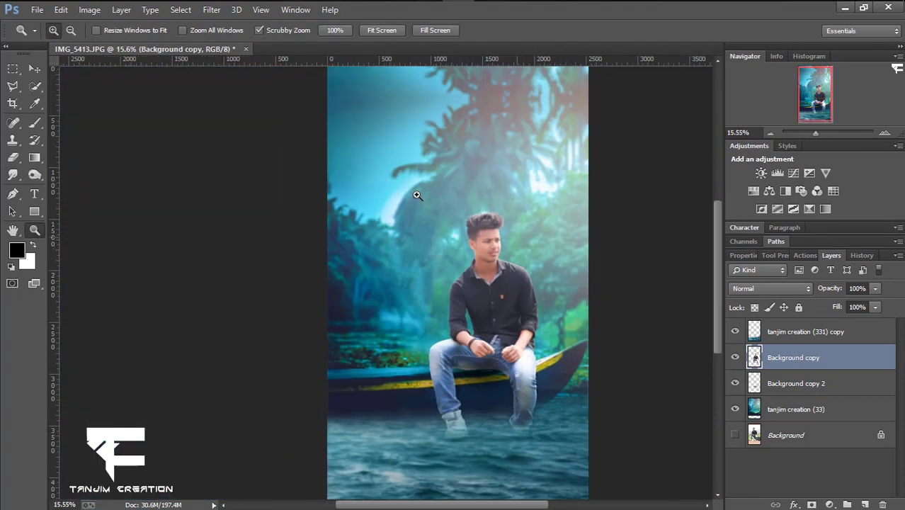
click(211, 9)
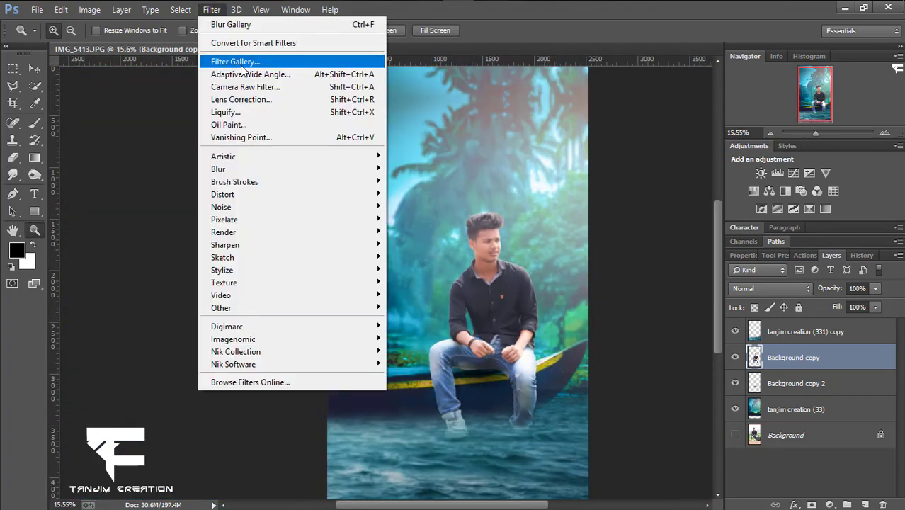
key(Escape)
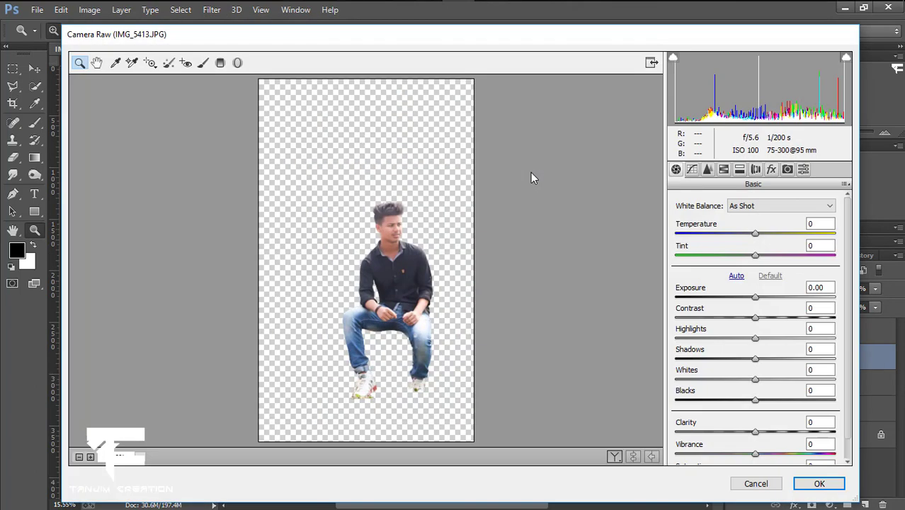
mouse_move(755, 297)
mouse_down()
mouse_move(746, 318)
mouse_move(757, 318)
mouse_move(737, 338)
mouse_move(766, 359)
mouse_move(766, 399)
mouse_move(752, 399)
mouse_up()
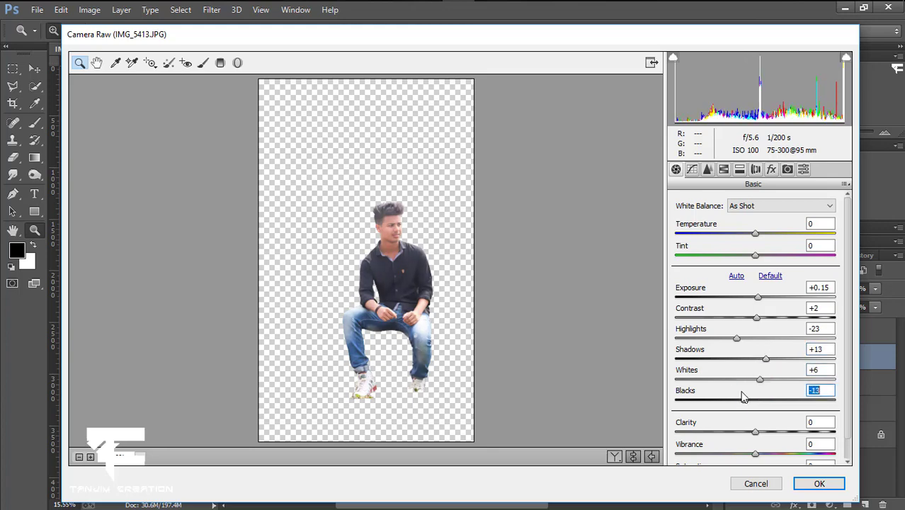
drag(755, 431, 760, 454)
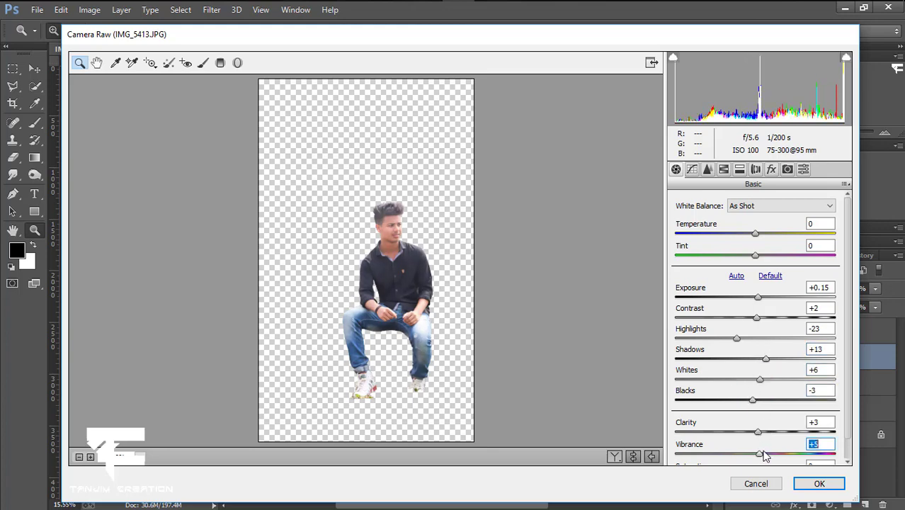
click(708, 169)
drag(677, 333, 727, 334)
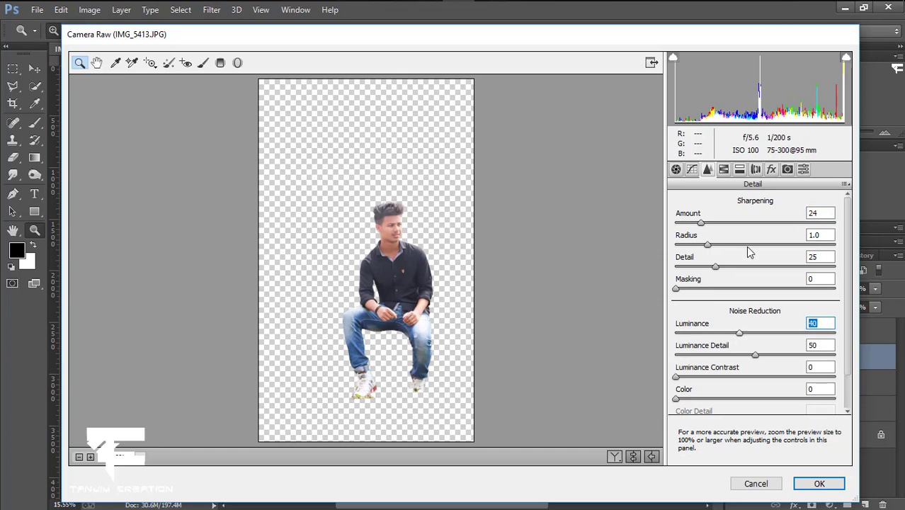
Step: Set HSL luminance: Oranges +31, Aquas +16, and slightly brighter Greens and Blues
click(723, 169)
click(755, 220)
drag(759, 286, 784, 286)
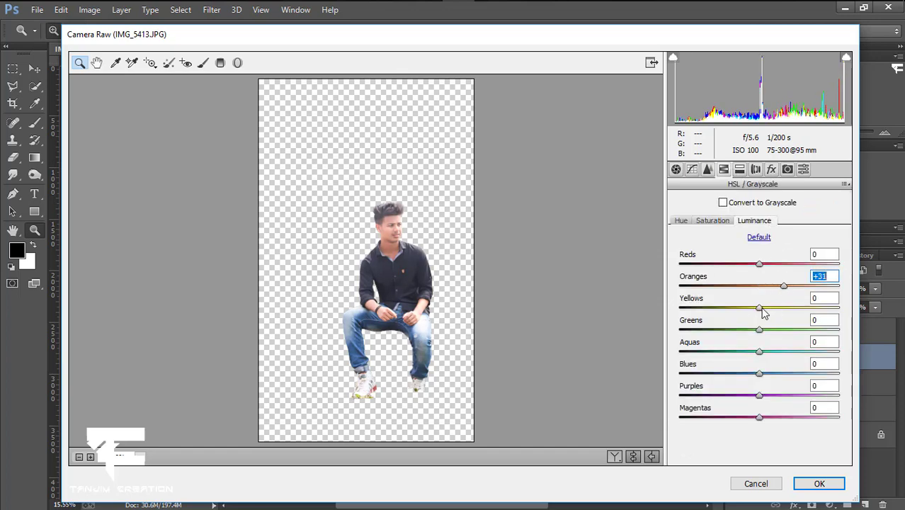
drag(759, 330, 762, 329)
drag(760, 373, 771, 352)
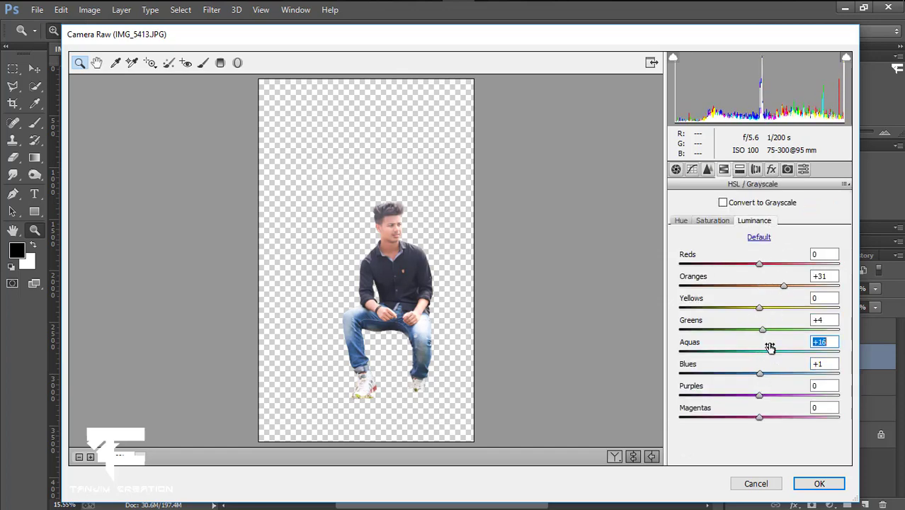
drag(759, 307, 778, 307)
mouse_move(759, 264)
mouse_down()
mouse_move(748, 287)
mouse_move(767, 285)
mouse_move(767, 309)
mouse_up()
Step: Lower Aquas saturation to -6, raise Blues slightly, and apply the Camera Raw grade
click(712, 221)
mouse_move(760, 352)
mouse_down()
mouse_move(736, 356)
mouse_move(754, 352)
mouse_up()
mouse_move(759, 373)
mouse_down()
mouse_move(742, 376)
mouse_move(762, 372)
mouse_up()
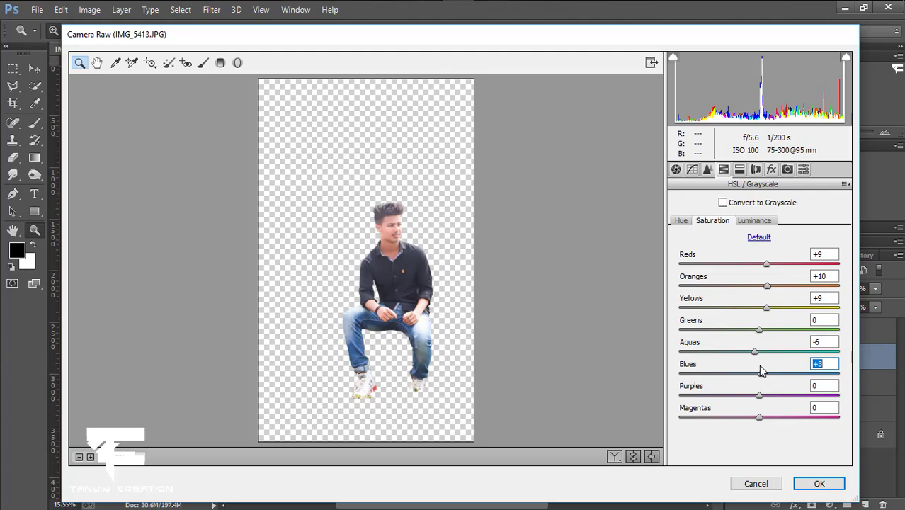
key(Return)
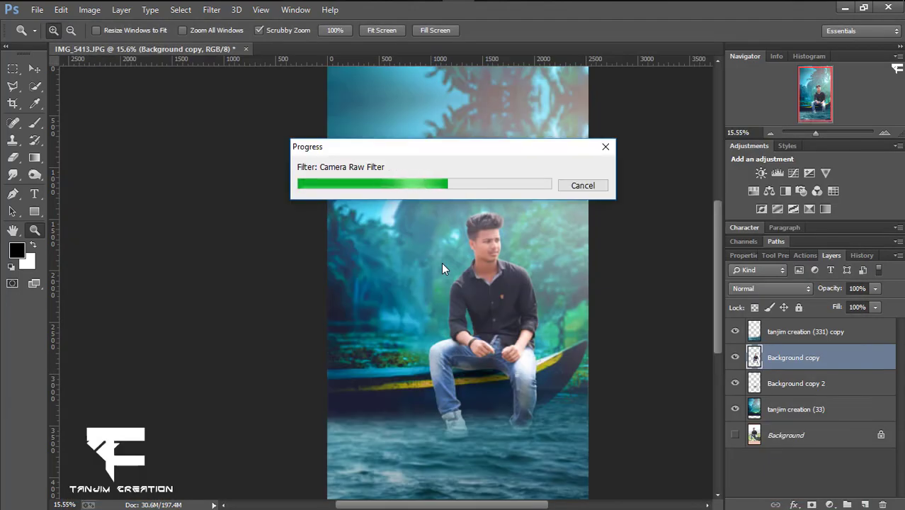
mouse_move(556, 262)
mouse_down()
mouse_move(491, 376)
mouse_move(600, 319)
mouse_up()
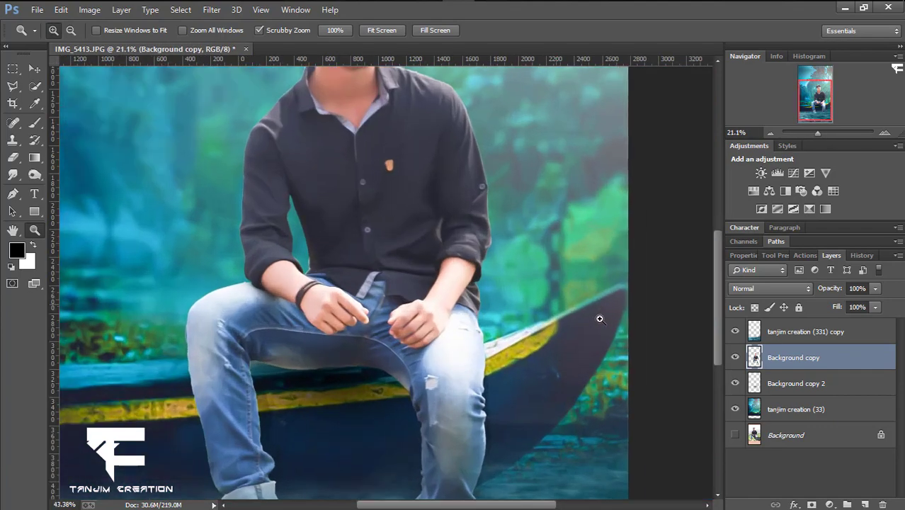
Step: Select the Background copy 2 layer, pick the Eraser, and zoom in on the shirt and hands
click(796, 383)
drag(524, 284, 560, 290)
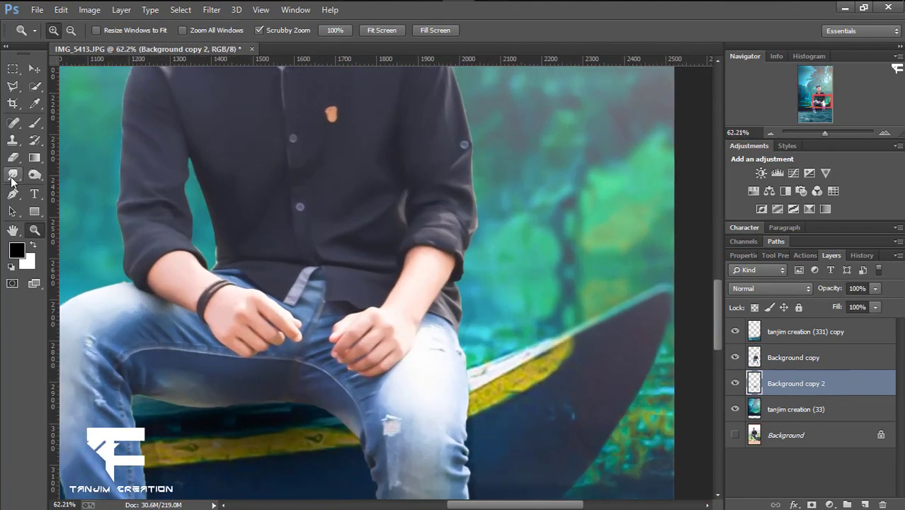
click(13, 157)
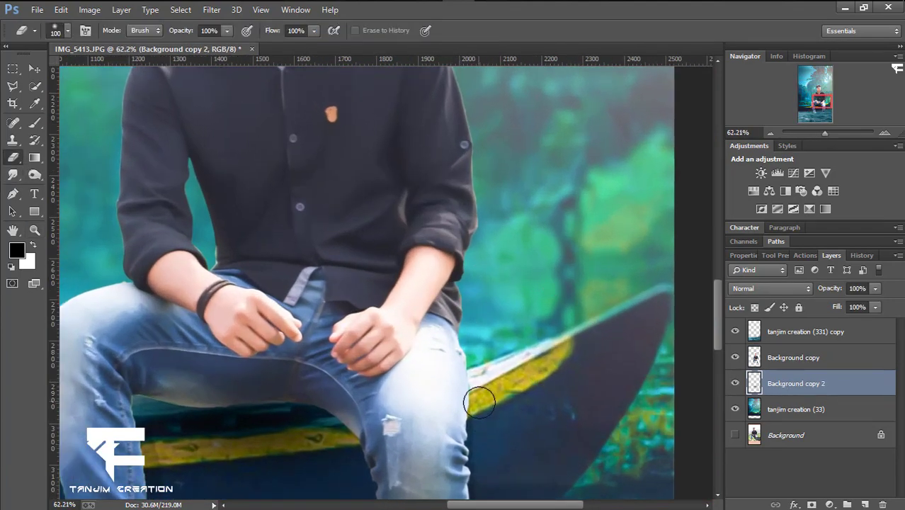
scroll(652, 383, down, 5)
click(34, 230)
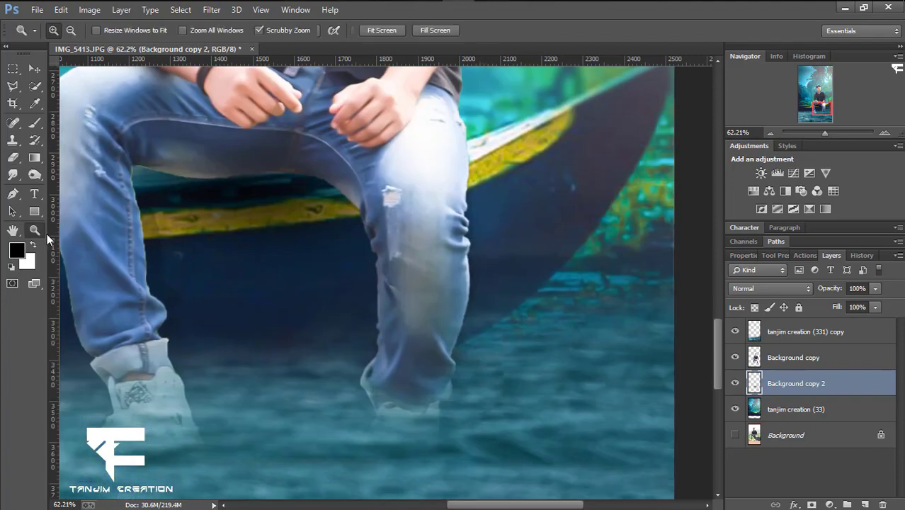
key(ctrl+0)
drag(425, 311, 446, 314)
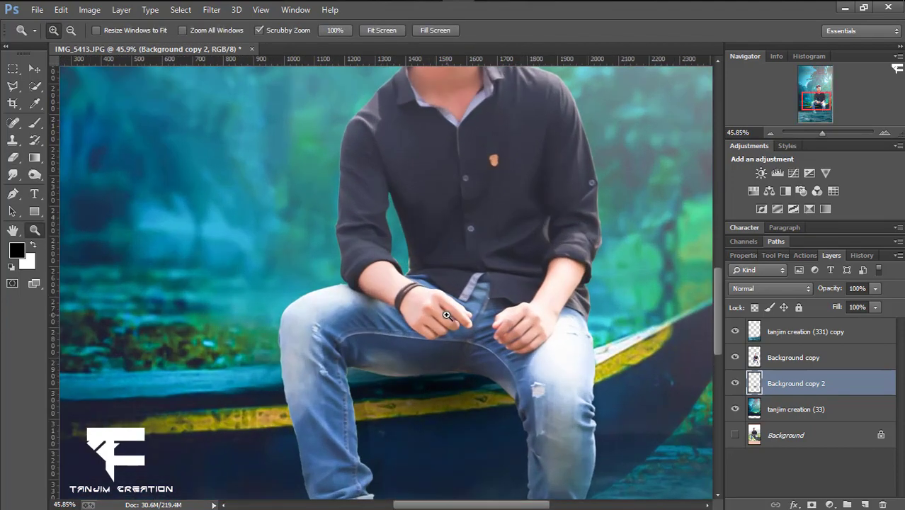
scroll(710, 343, down, 3)
Step: Set the Smudge tool on the Background copy layer to a soft 125 px brush, 9% strength
click(793, 357)
click(12, 174)
click(62, 30)
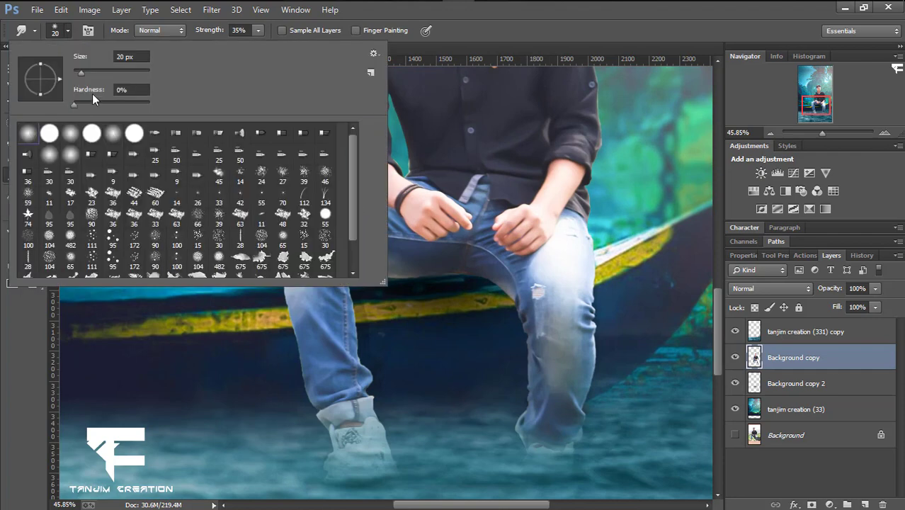
click(258, 31)
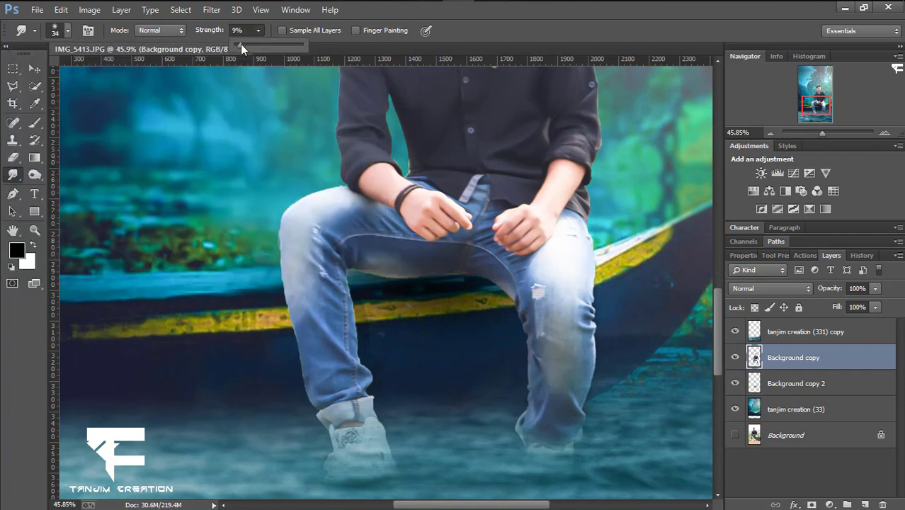
mouse_move(310, 418)
mouse_down()
mouse_move(277, 247)
mouse_move(289, 259)
mouse_move(306, 203)
mouse_move(335, 185)
mouse_up()
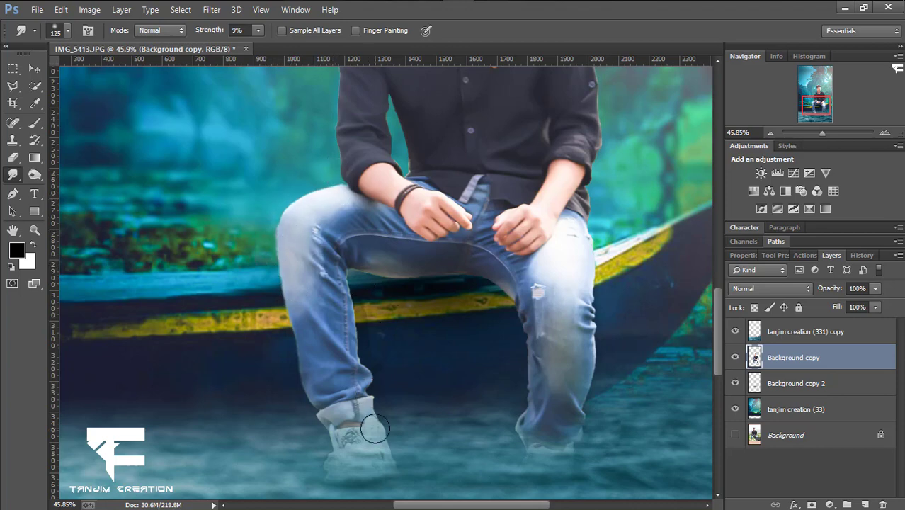
Step: Smudge the left and right edges of the jeans leg into the background
drag(368, 273, 440, 287)
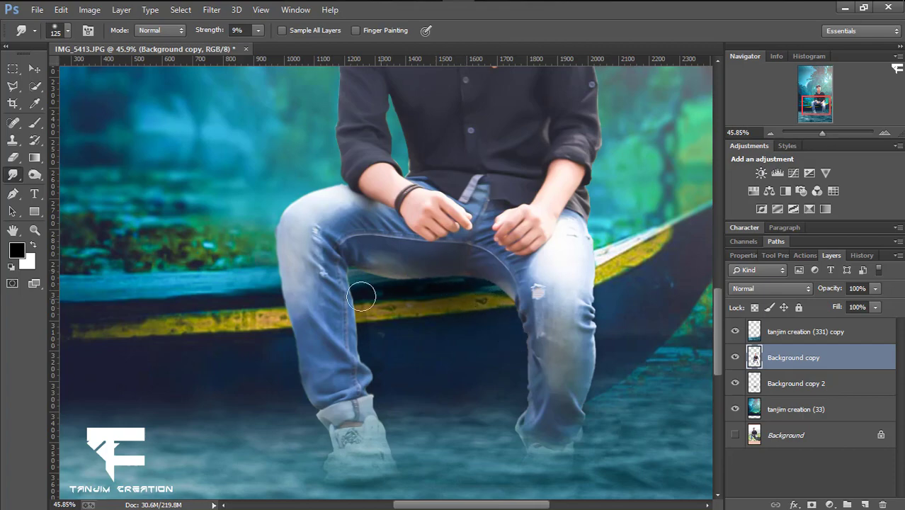
key(z)
mouse_move(361, 295)
mouse_down()
mouse_move(519, 301)
mouse_move(491, 297)
mouse_up()
click(14, 176)
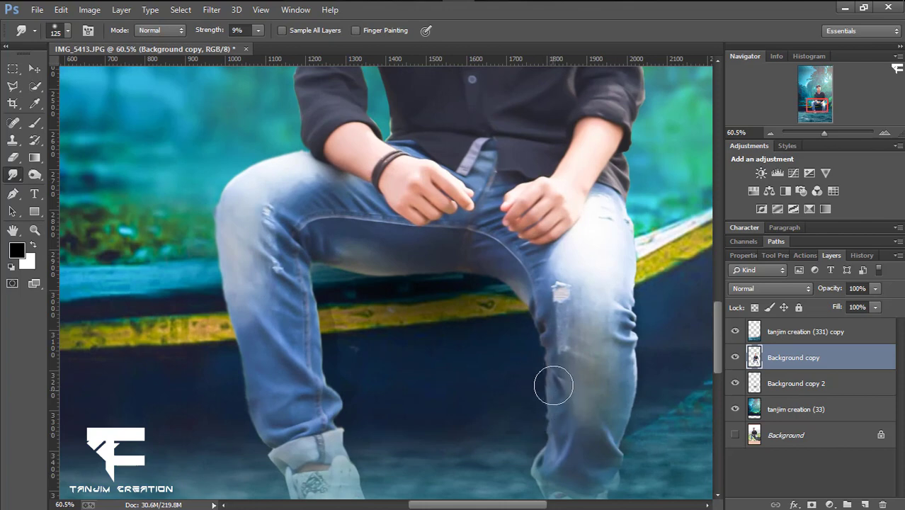
scroll(559, 468, right, 1)
mouse_move(583, 441)
mouse_down()
mouse_move(602, 385)
mouse_move(586, 183)
mouse_up()
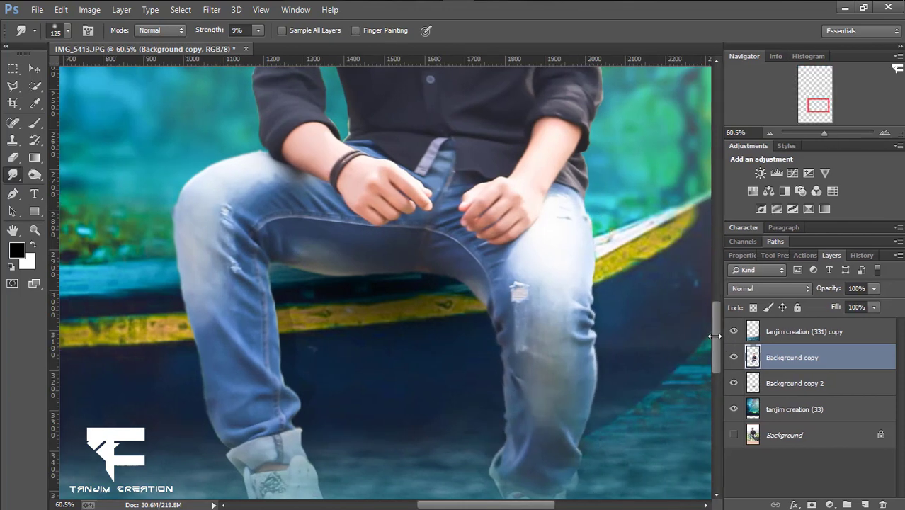
drag(718, 347, 720, 318)
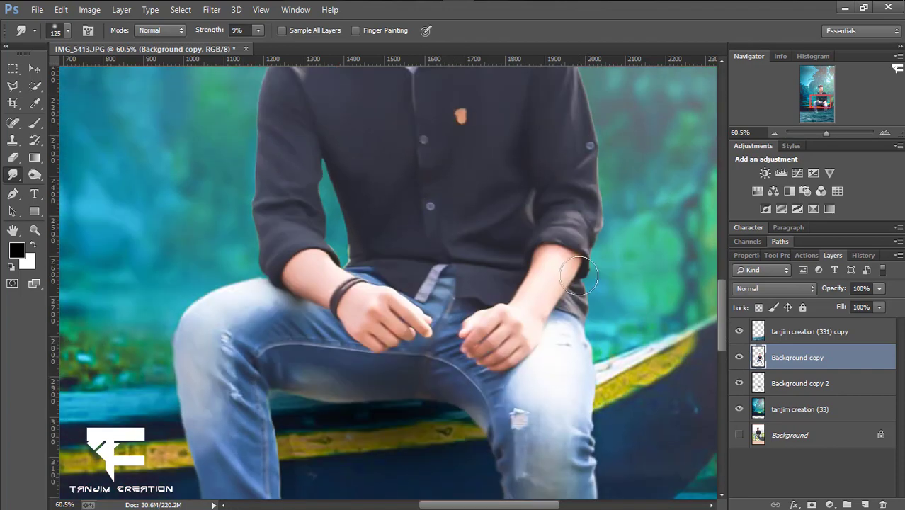
Step: Blend the shirt sleeve, right sleeve and shoulder edges near the collar into the jungle
drag(587, 316, 602, 196)
drag(719, 354, 719, 315)
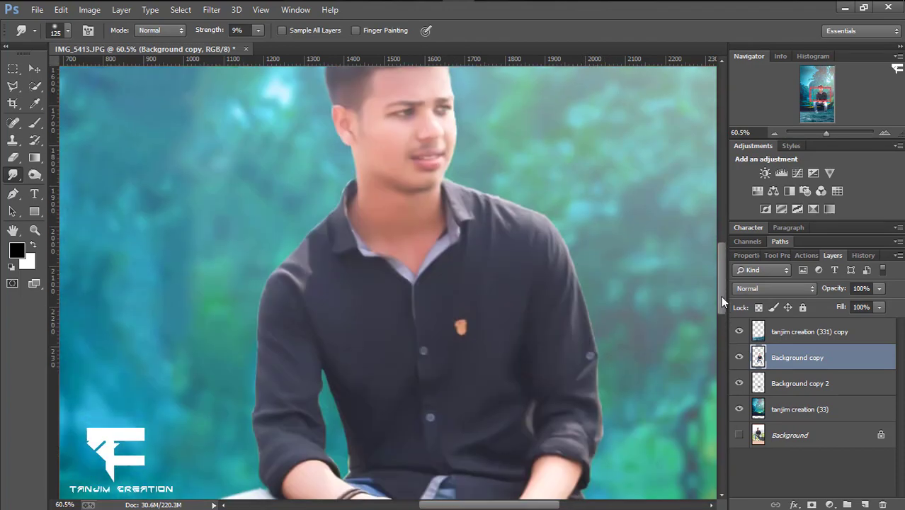
drag(608, 429, 600, 432)
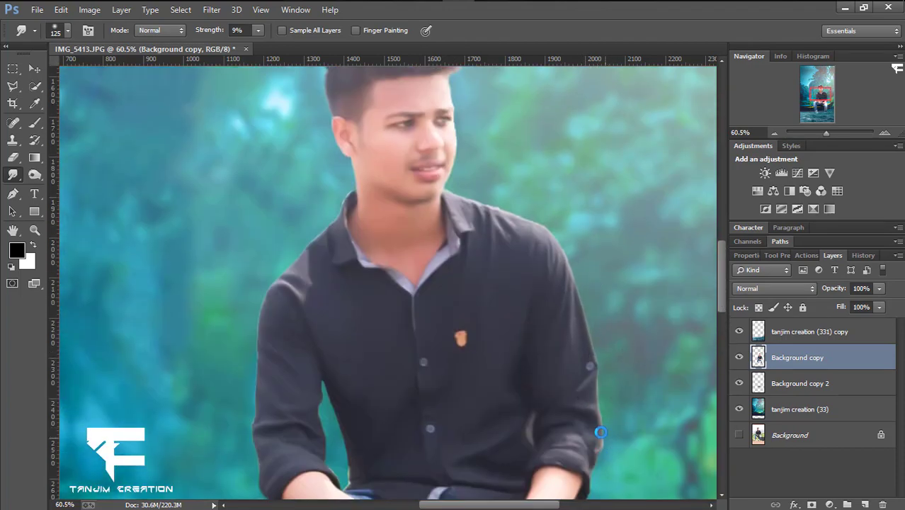
drag(577, 278, 543, 226)
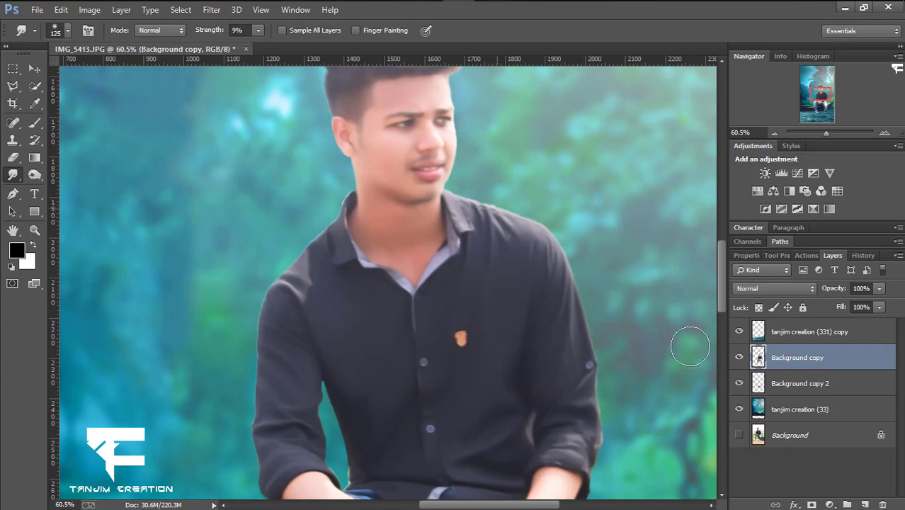
scroll(616, 305, up, 2)
mouse_move(316, 280)
mouse_down()
mouse_move(337, 275)
mouse_move(273, 313)
mouse_move(289, 322)
mouse_up()
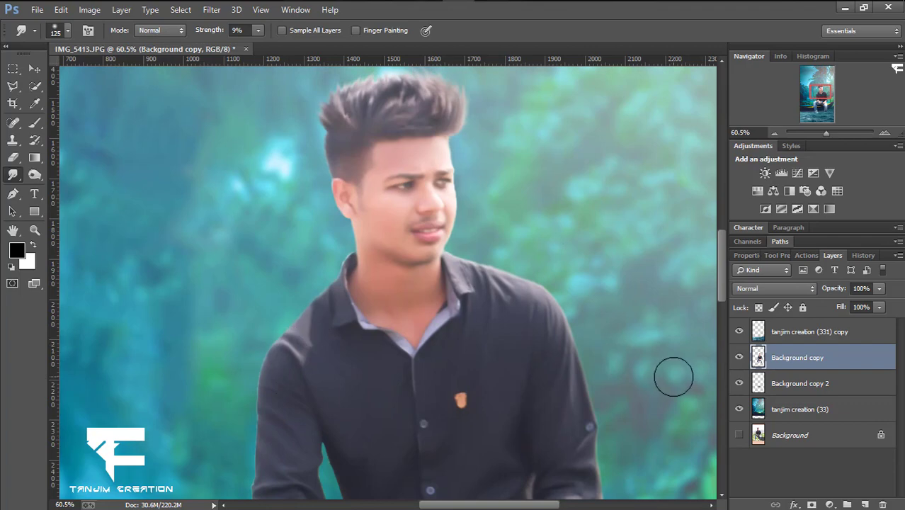
scroll(394, 307, down, 5)
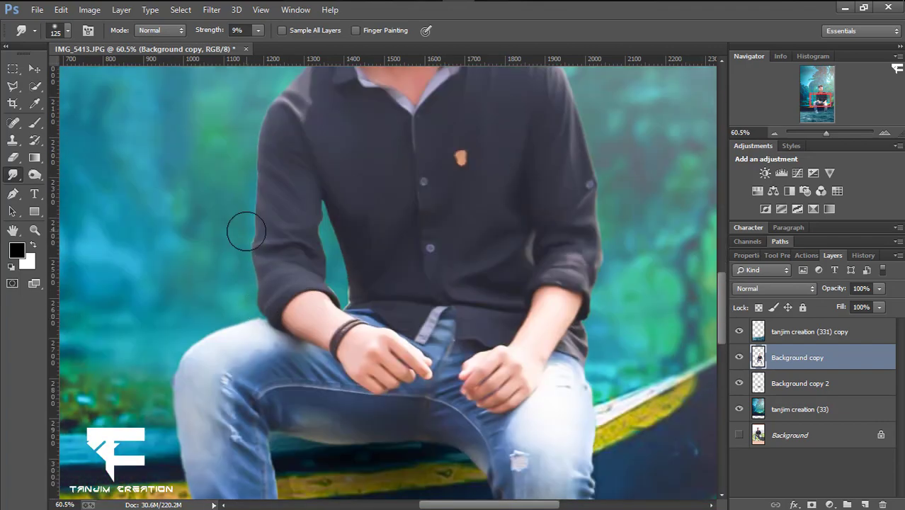
Step: At 6% smudge strength, soften the gap between left arm and torso and the left thigh edge
drag(259, 29, 255, 42)
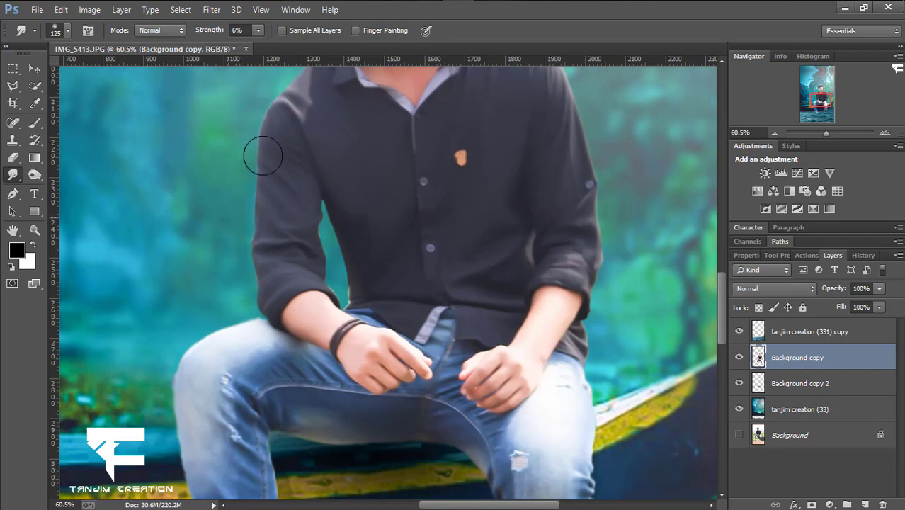
drag(363, 280, 322, 220)
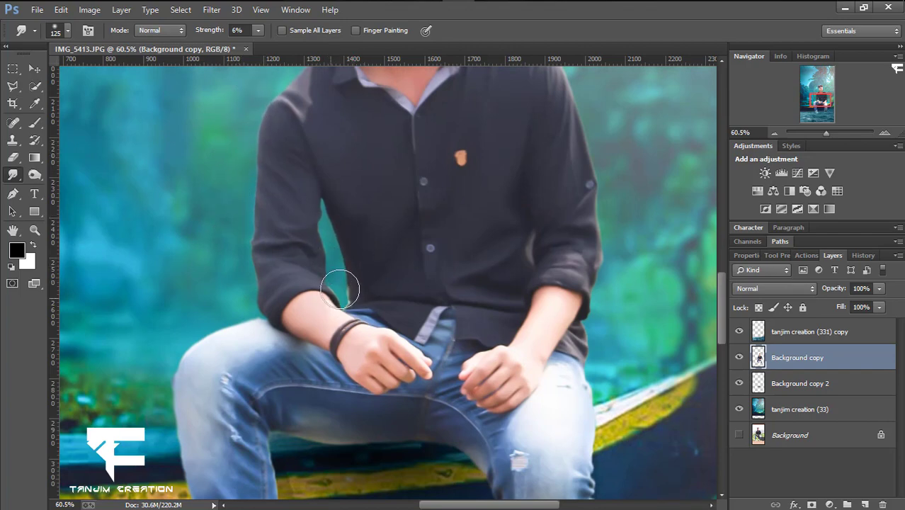
drag(195, 358, 167, 420)
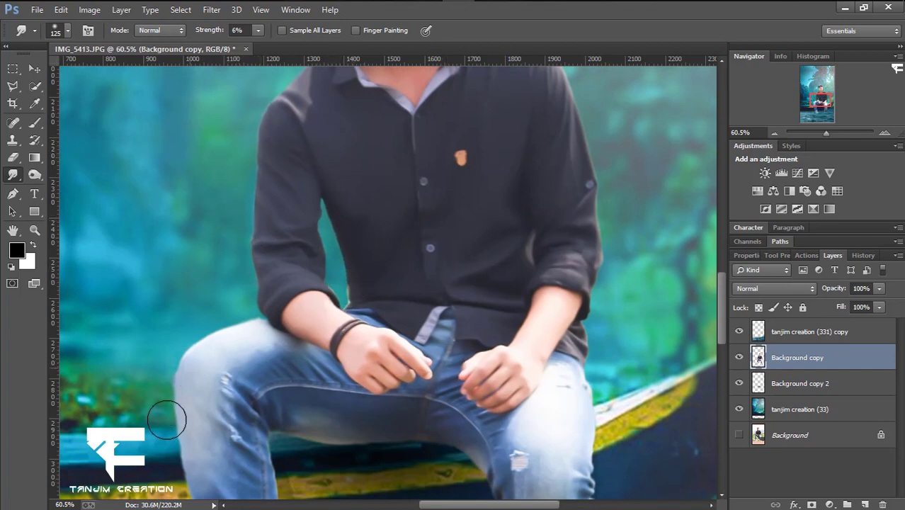
drag(449, 505, 428, 505)
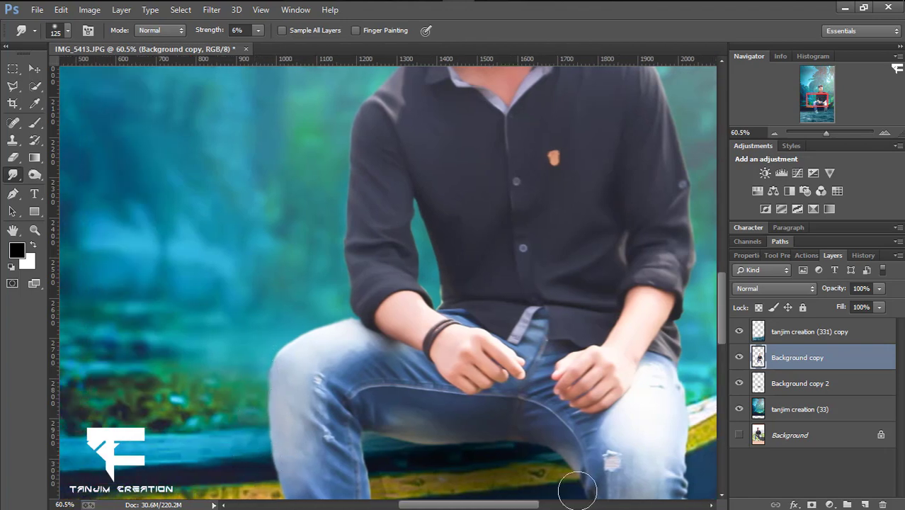
scroll(708, 333, down, 2)
scroll(373, 312, down, 2)
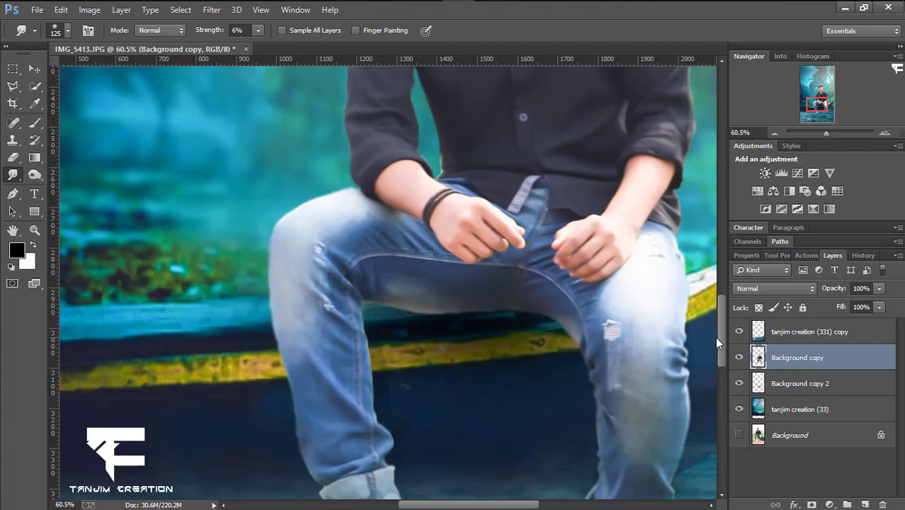
drag(716, 338, 722, 358)
key(z)
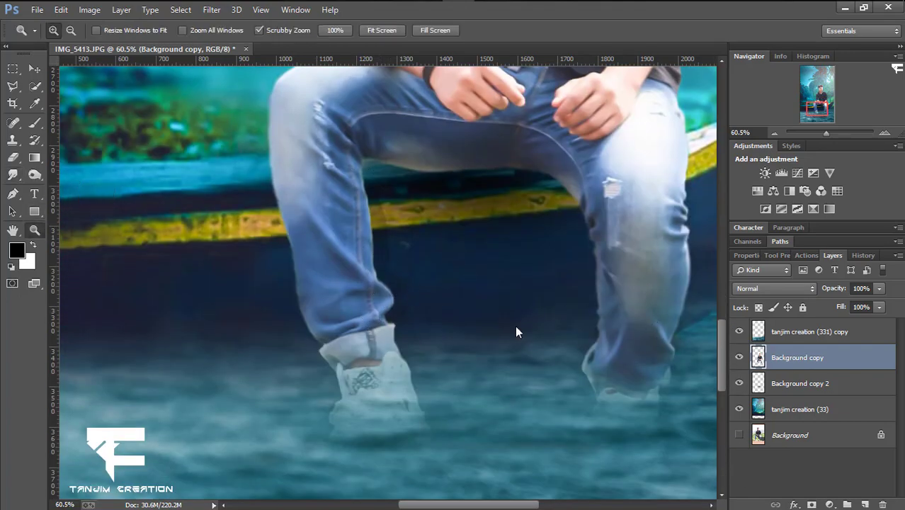
mouse_move(515, 325)
mouse_down()
mouse_move(425, 322)
mouse_move(496, 304)
mouse_up()
click(12, 175)
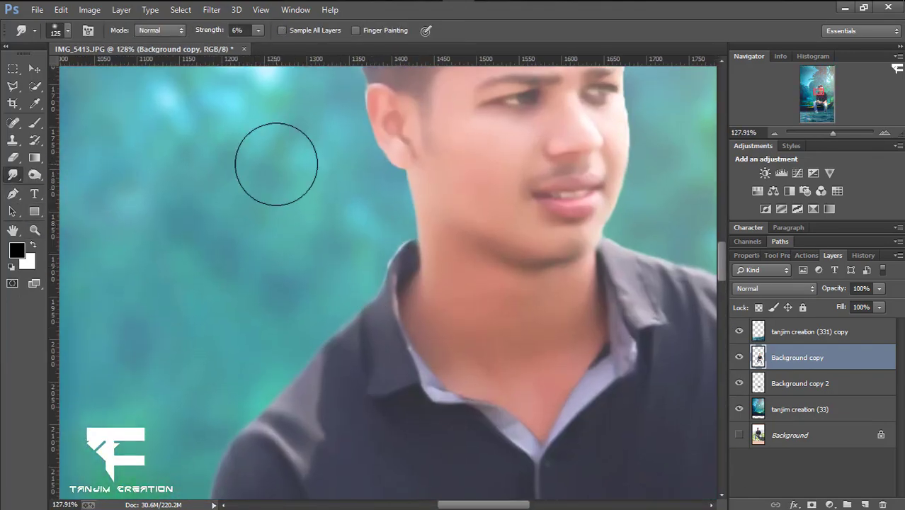
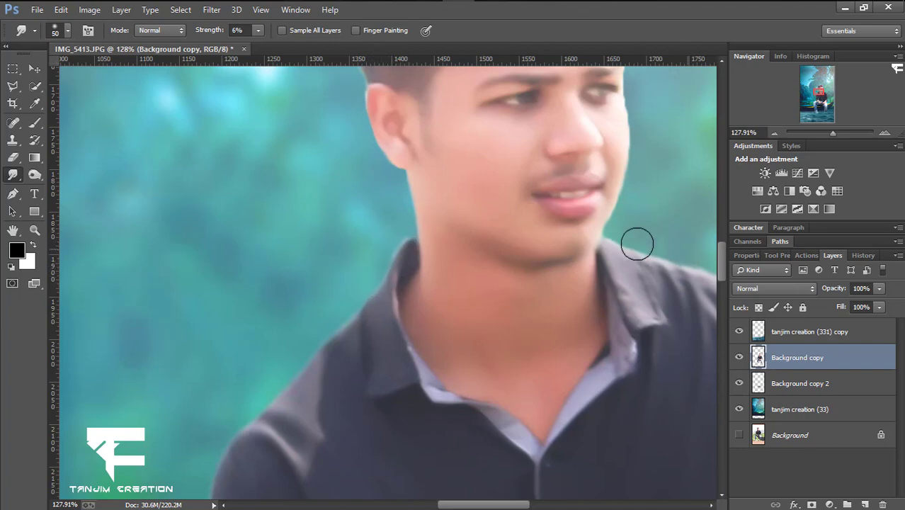
Step: Zoom out to the whole composite and set Background copy 2 to 90% opacity
drag(482, 505, 519, 505)
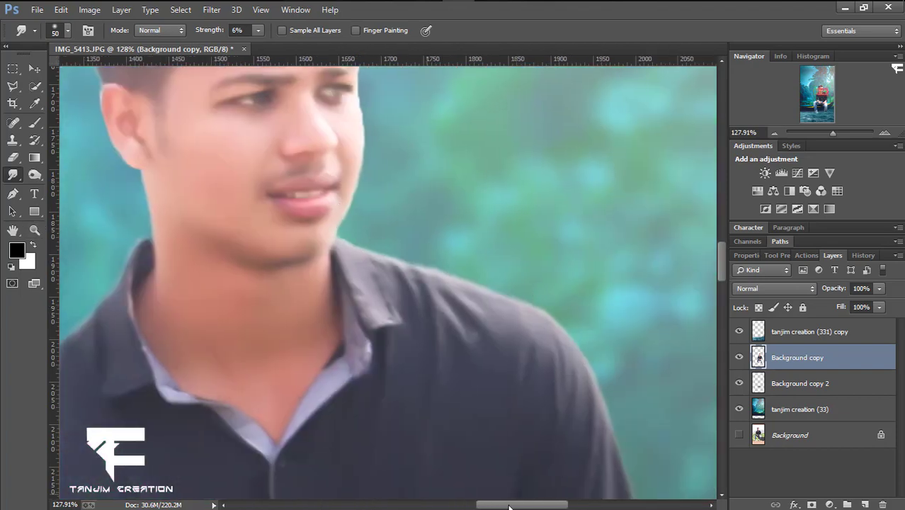
key(z)
drag(576, 344, 578, 418)
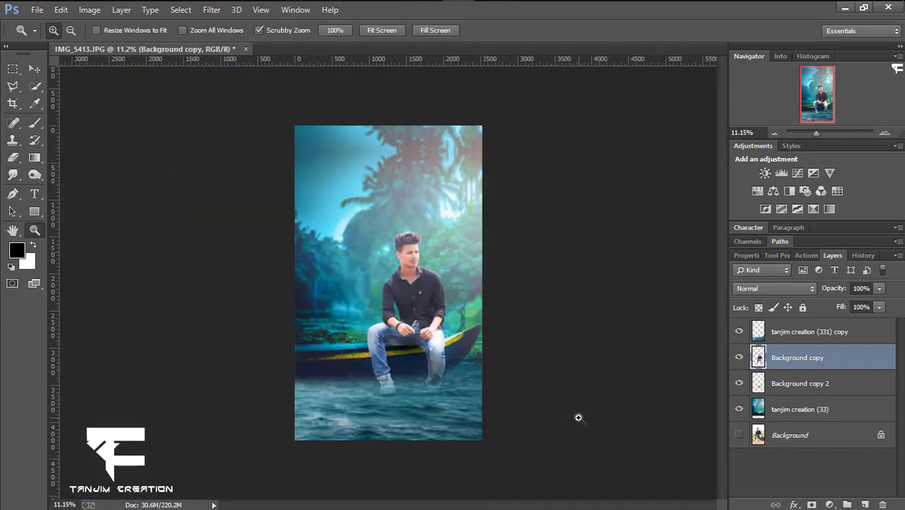
click(819, 386)
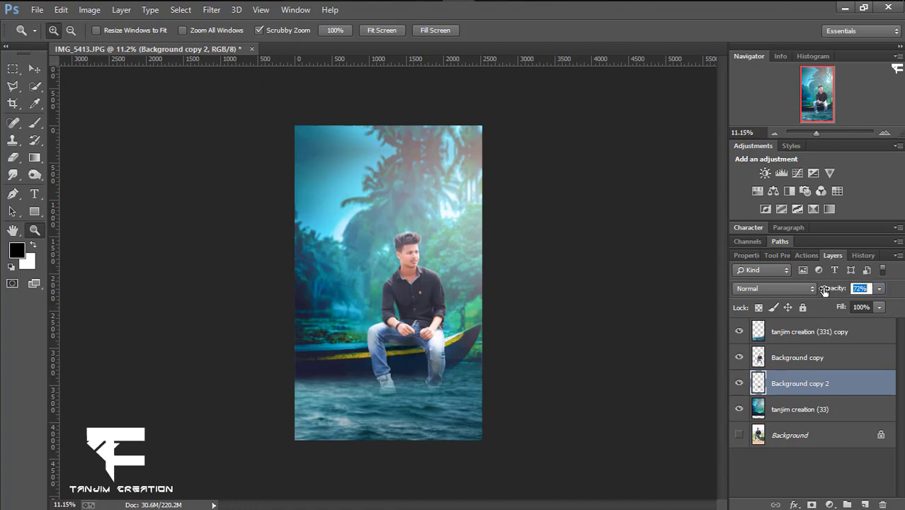
text(90)
drag(409, 396, 453, 268)
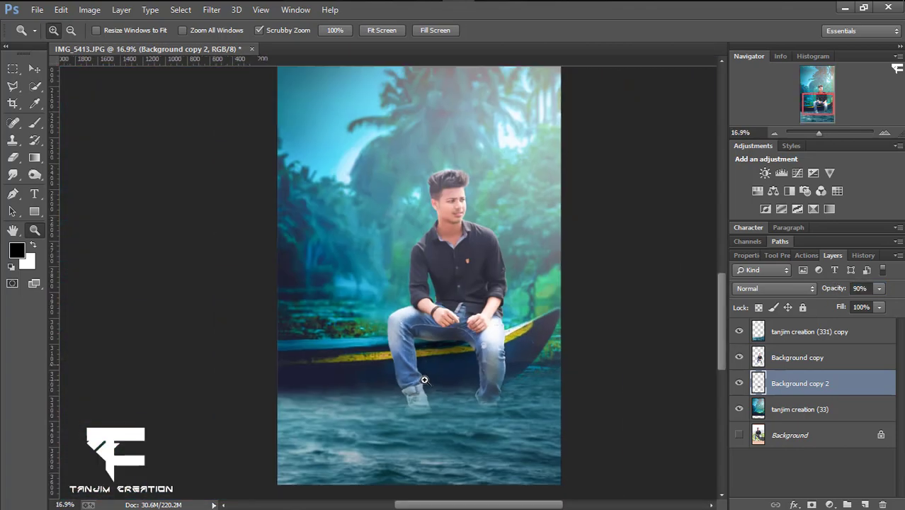
click(782, 402)
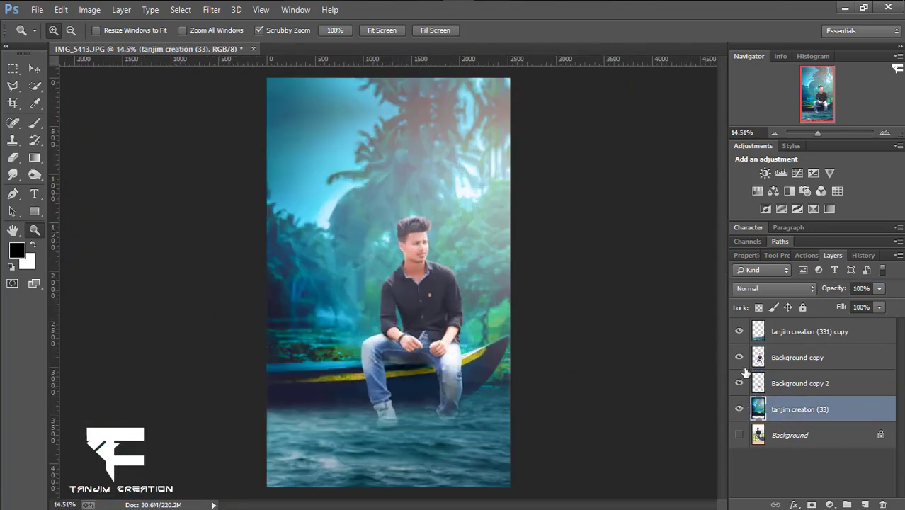
click(778, 386)
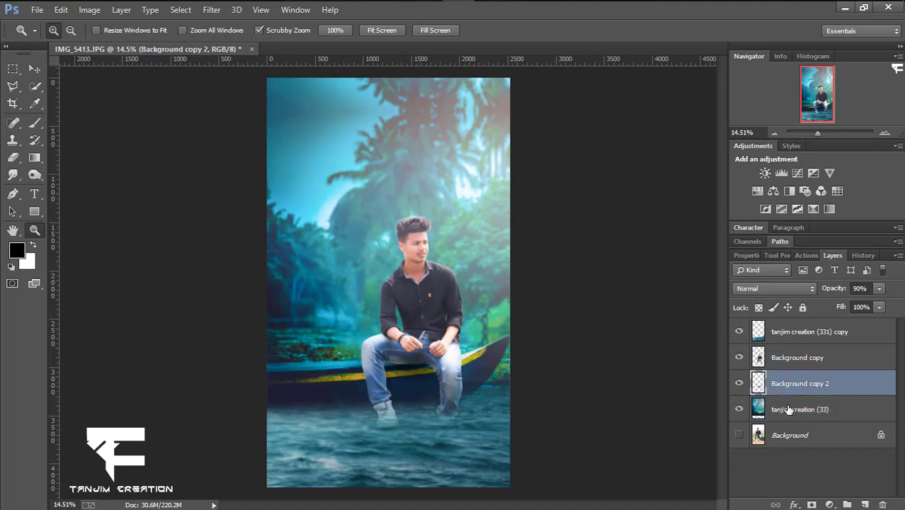
click(788, 409)
Step: Add a new Layer 1 above tanjim creation (33) and set the foreground colour to a deep orange
click(865, 505)
click(16, 250)
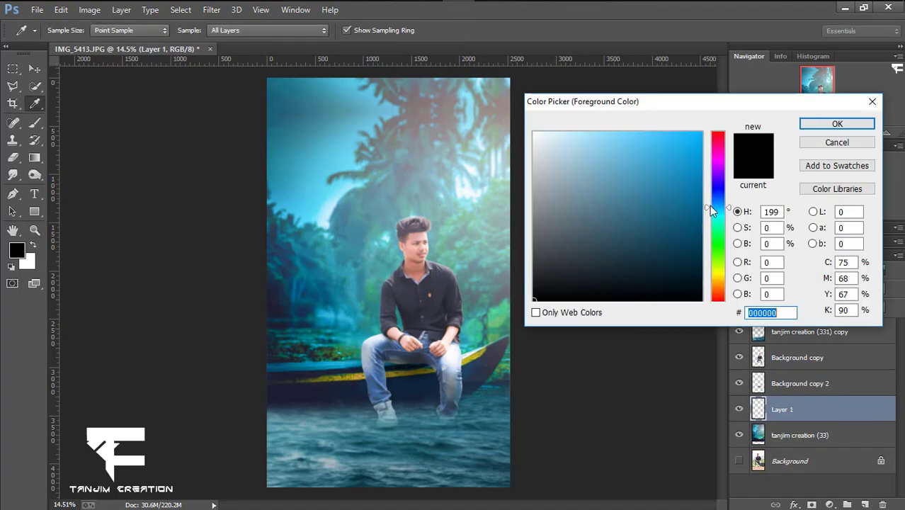
click(718, 281)
drag(678, 155, 687, 132)
drag(717, 282, 713, 292)
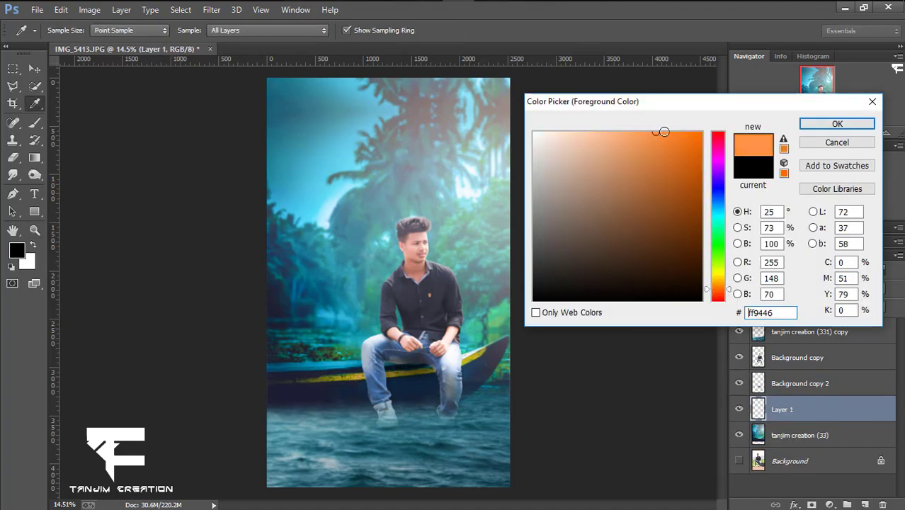
drag(663, 132, 690, 132)
key(Return)
Step: Paint a soft orange blob on Layer 1, enlarge it across the scene, and set Screen blend mode
key(b)
click(334, 178)
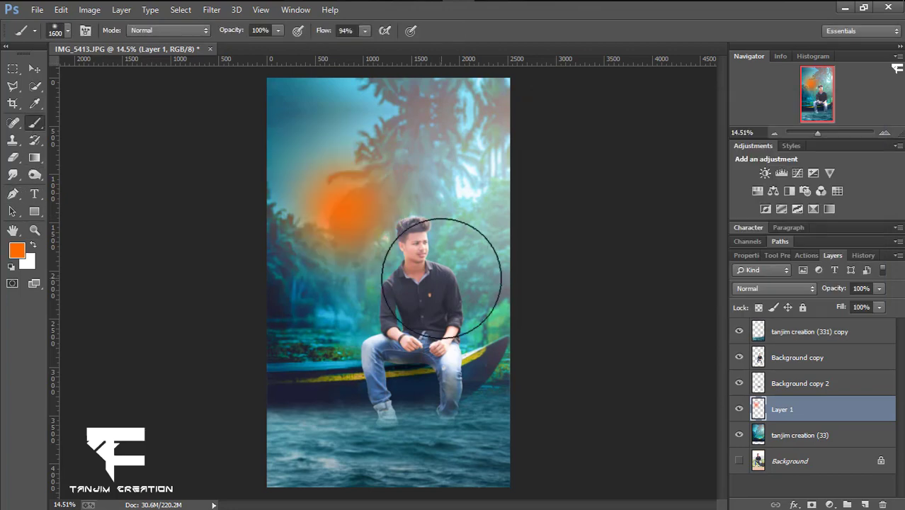
key(v)
key(ctrl+t)
mouse_move(496, 288)
mouse_down()
mouse_move(542, 385)
mouse_move(545, 344)
mouse_move(527, 354)
mouse_up()
key(shift+alt+s)
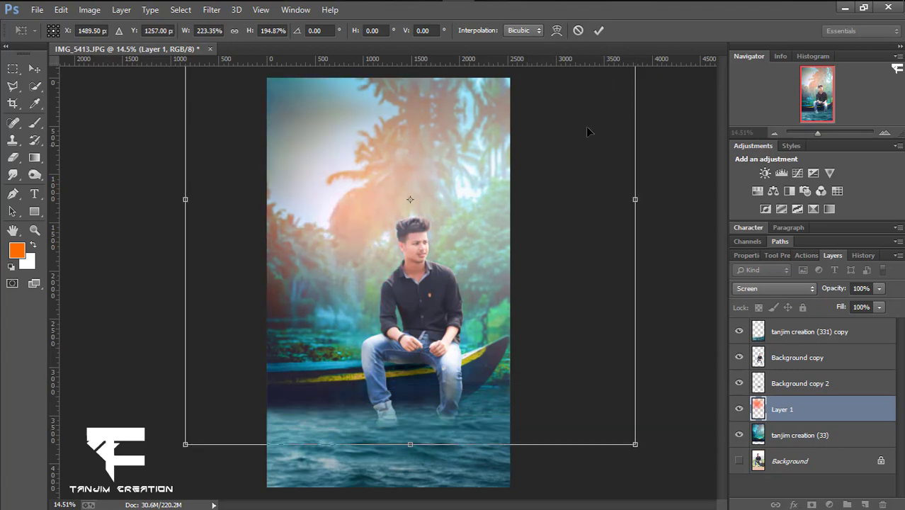
key(Return)
Step: Move Layer 1 to the top of the stack and shrink the glow around its centre
key(z)
mouse_move(561, 309)
mouse_down()
mouse_move(417, 281)
mouse_move(465, 300)
mouse_move(453, 353)
mouse_up()
key(ctrl+shift+bracketright)
key(ctrl+t)
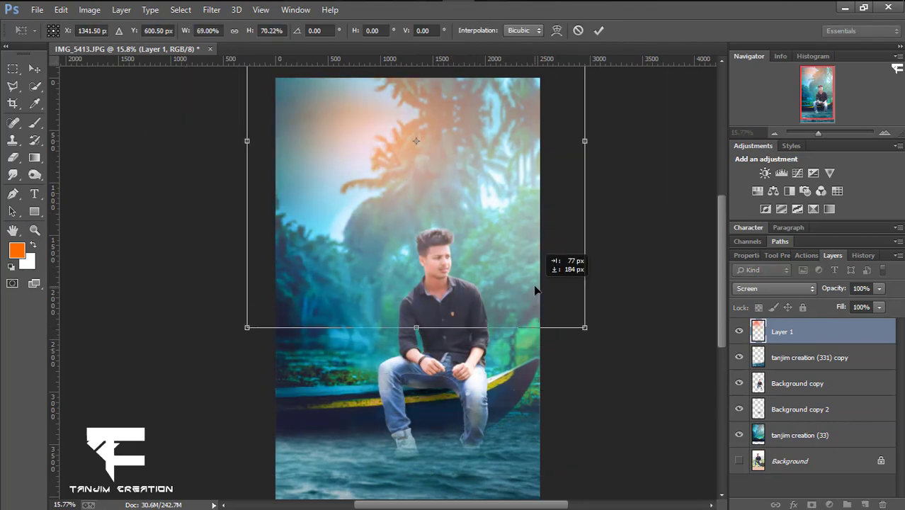
mouse_move(547, 417)
mouse_down()
mouse_move(509, 377)
mouse_move(530, 358)
mouse_move(384, 317)
mouse_up()
click(596, 35)
Step: Enlarge and reposition the orange glow, then lower Layer 1 opacity to 76%
key(z)
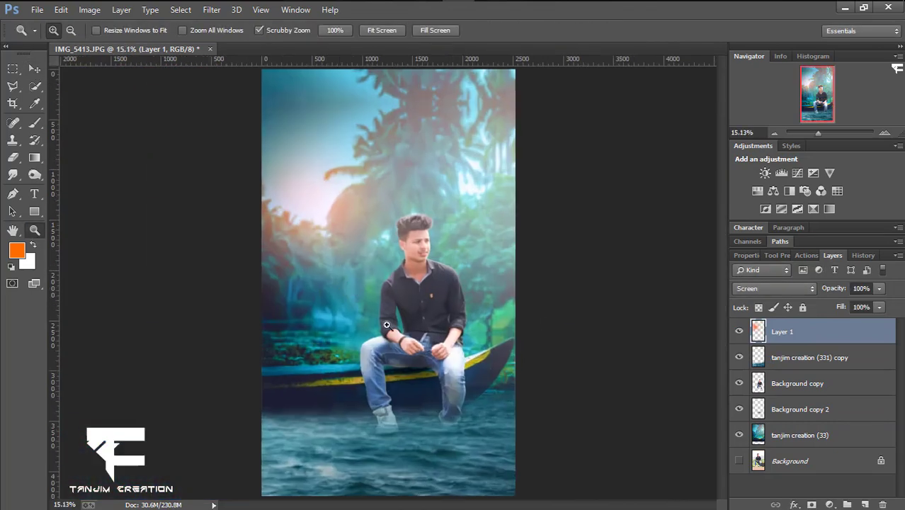
key(v)
mouse_move(418, 210)
mouse_down()
mouse_move(475, 244)
mouse_move(444, 245)
mouse_move(436, 272)
mouse_up()
key(Return)
drag(841, 295, 832, 296)
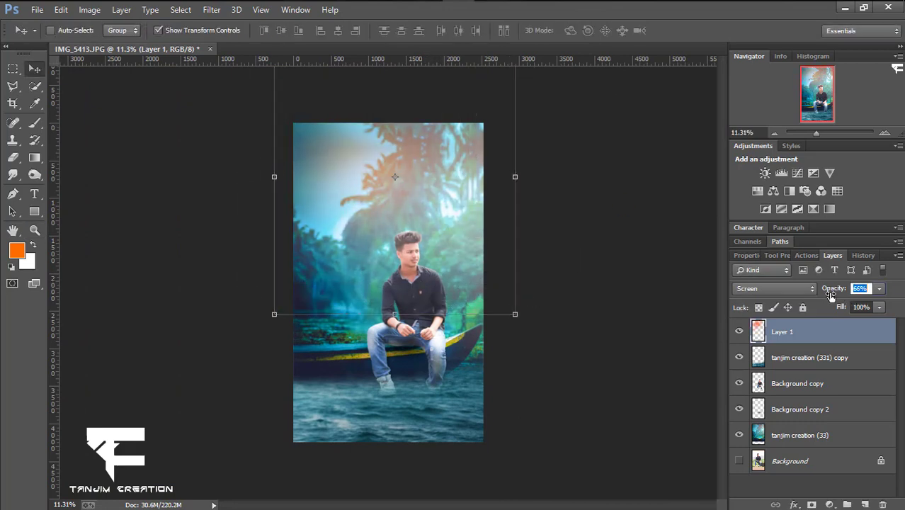
key(z)
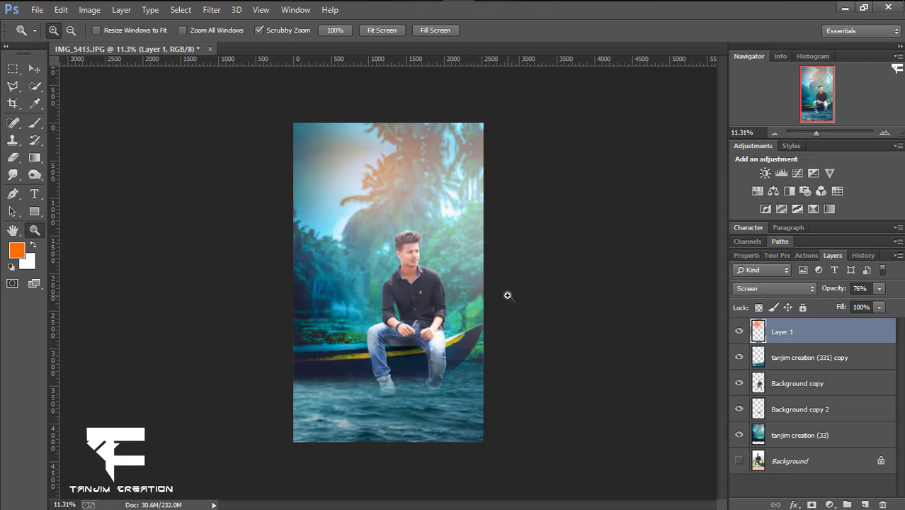
Step: Scale the glow toward the top-right, drop its opacity to 45%, and hide the layer
key(v)
mouse_move(507, 296)
mouse_down()
mouse_move(458, 434)
mouse_move(411, 196)
mouse_up()
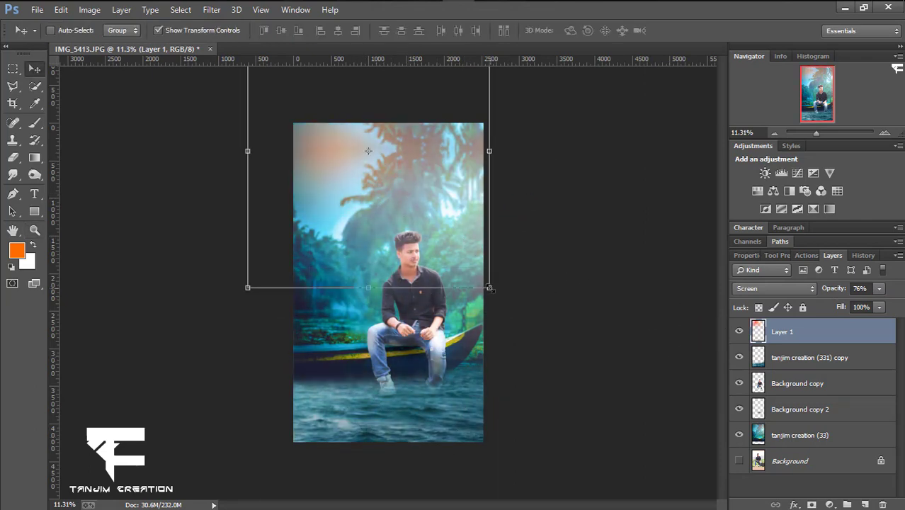
drag(490, 289, 607, 327)
key(Return)
mouse_move(844, 296)
mouse_down()
mouse_move(826, 296)
mouse_move(845, 291)
mouse_up()
click(738, 331)
key(z)
drag(582, 353, 536, 354)
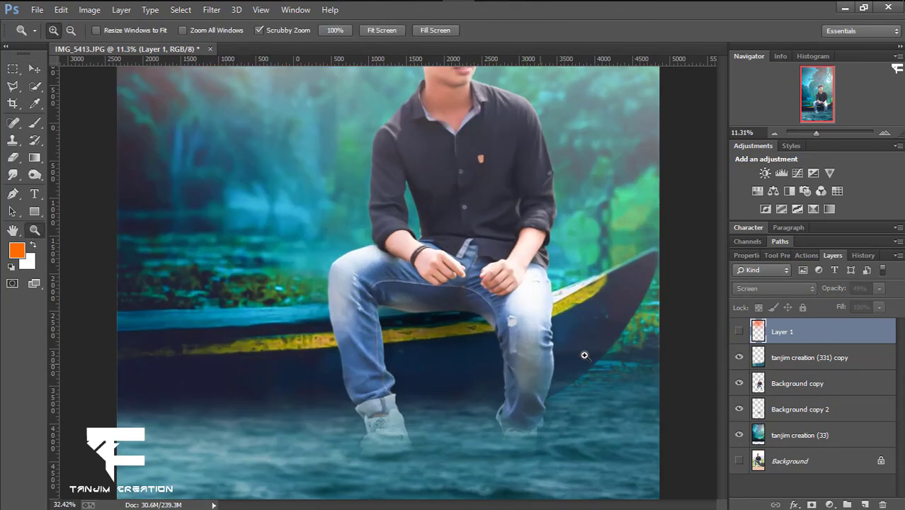
Step: Stamp the four selected layers into a merged Layer 2 and raise its exposure in Camera Raw
click(807, 357)
click(811, 382)
shift+click(815, 439)
ctrl+click(800, 361)
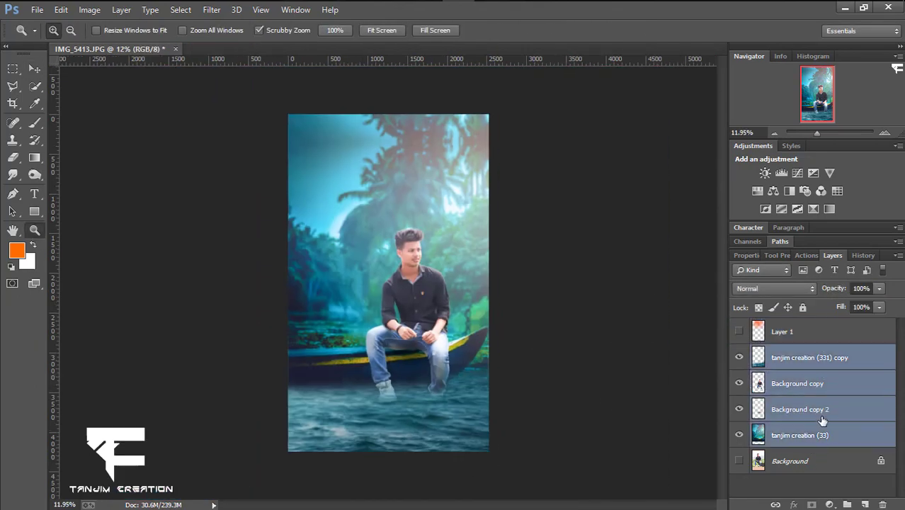
key(ctrl+alt+shift+e)
click(211, 10)
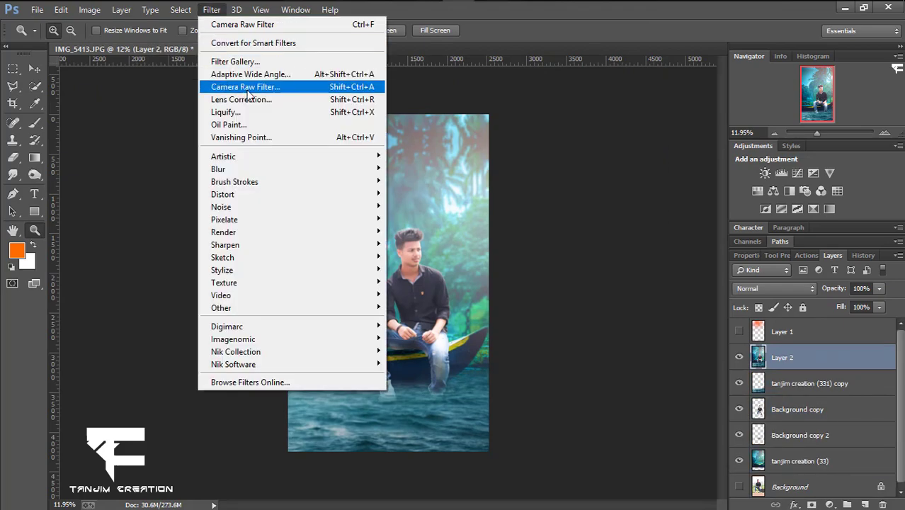
click(263, 87)
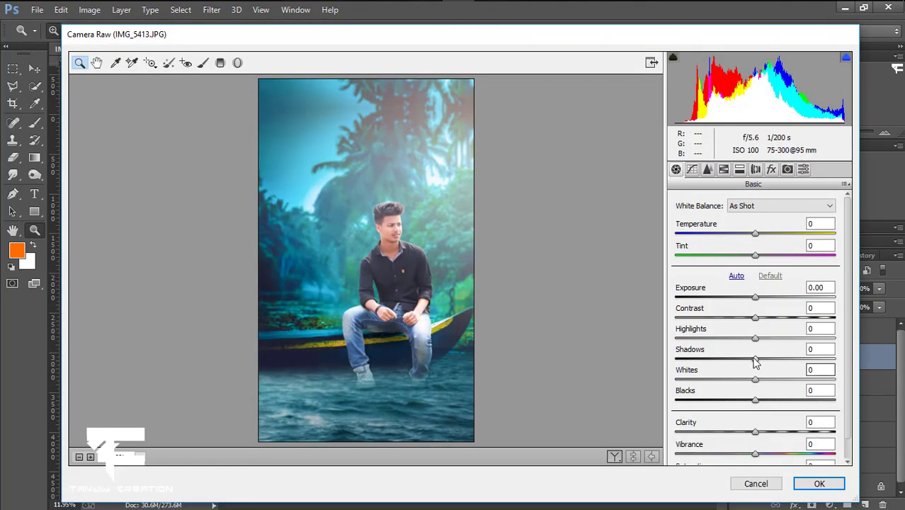
drag(755, 297, 776, 293)
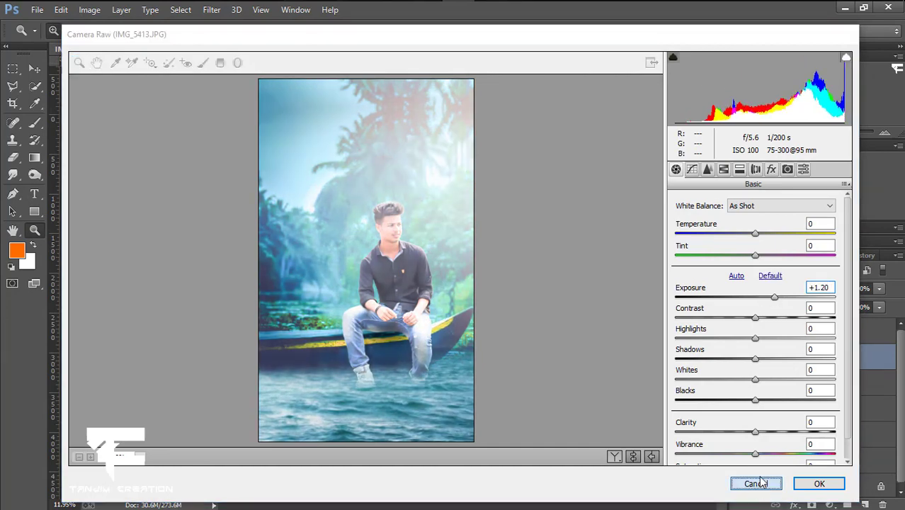
click(820, 483)
Step: Duplicate Layer 2 and brighten Layer 2 copy with a Camera Raw exposure increase
drag(864, 505, 865, 505)
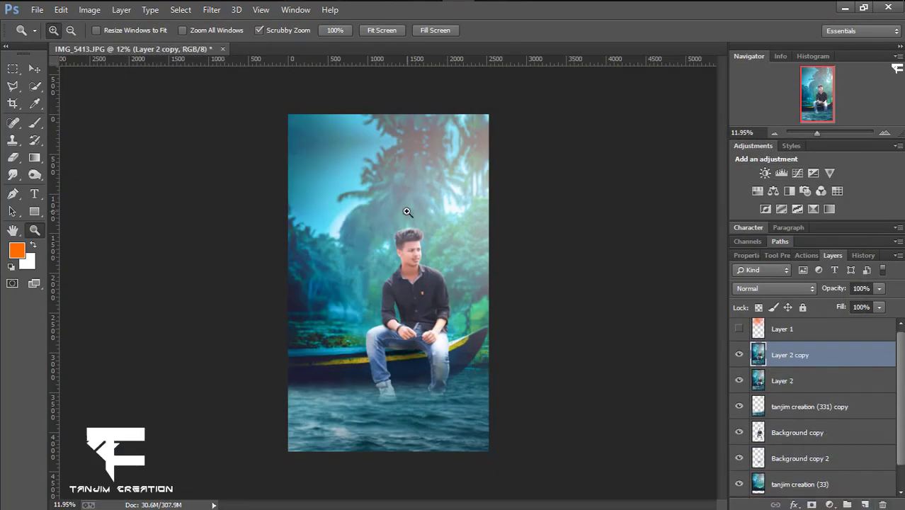
click(211, 9)
click(254, 87)
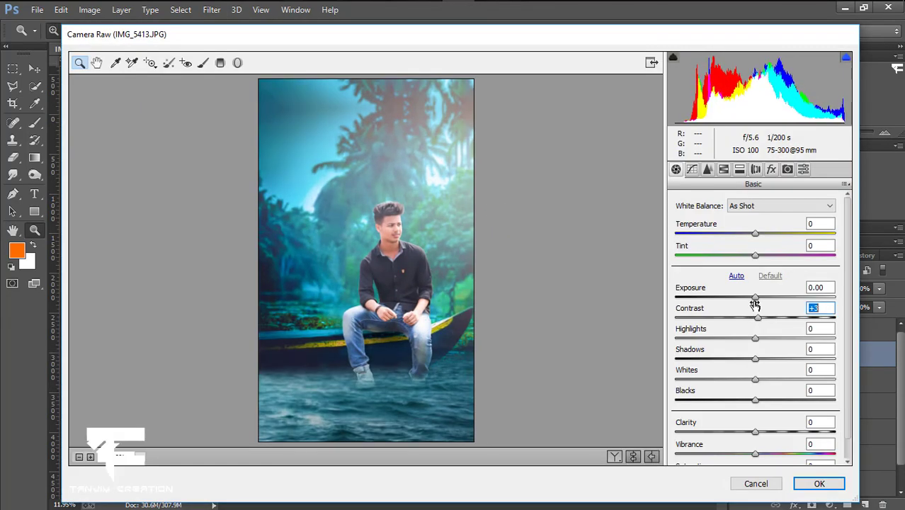
drag(767, 301, 783, 298)
click(819, 483)
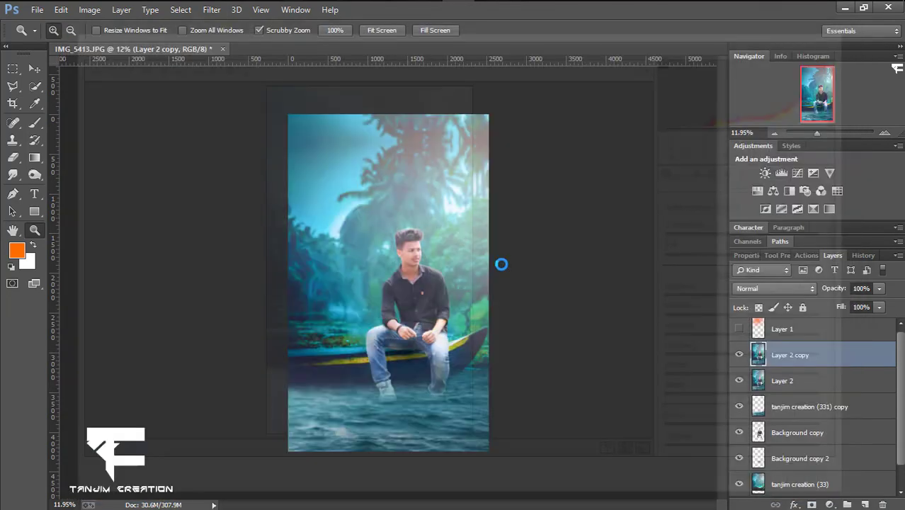
Step: Erase Layer 2 copy over the water, upper-right palms and left foliage, then lower its opacity to 83%
scroll(500, 264, up, 1)
key(e)
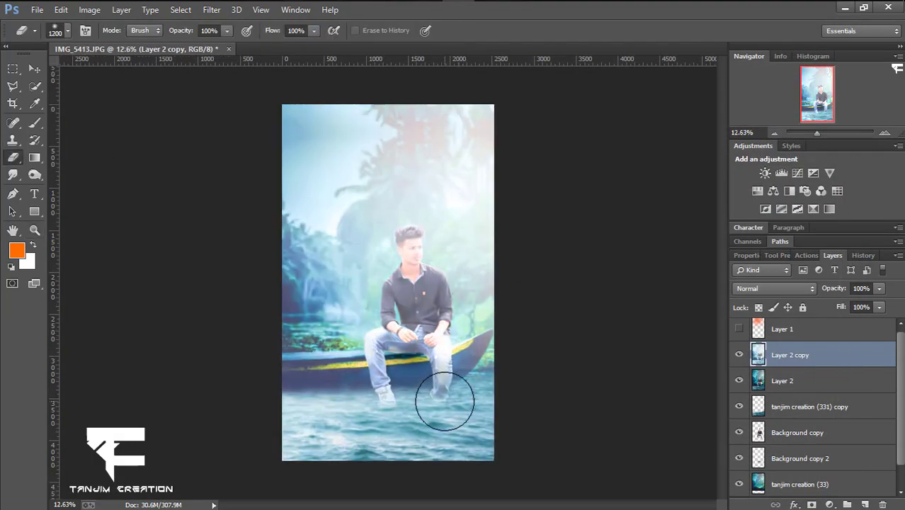
key(bracketright)
key(bracketright)
key(bracketright)
drag(303, 415, 434, 435)
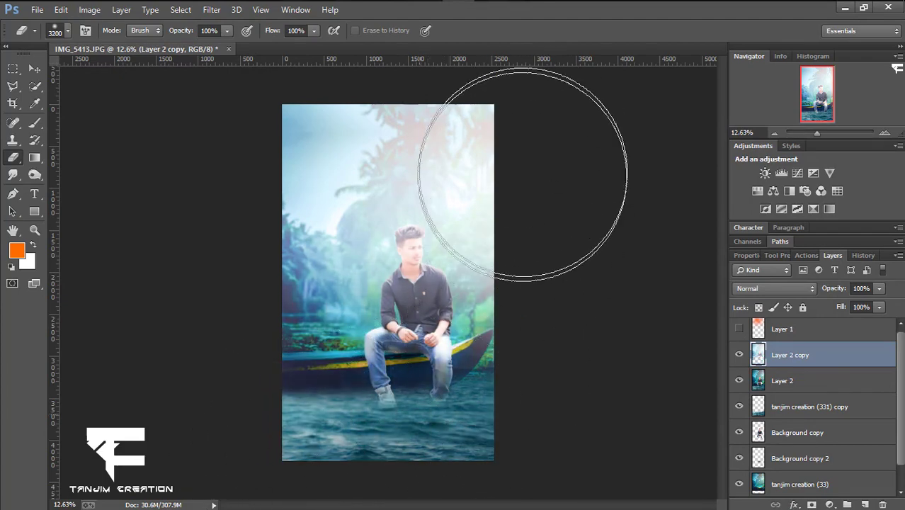
drag(523, 174, 495, 323)
key(bracketleft)
key(bracketleft)
key(bracketleft)
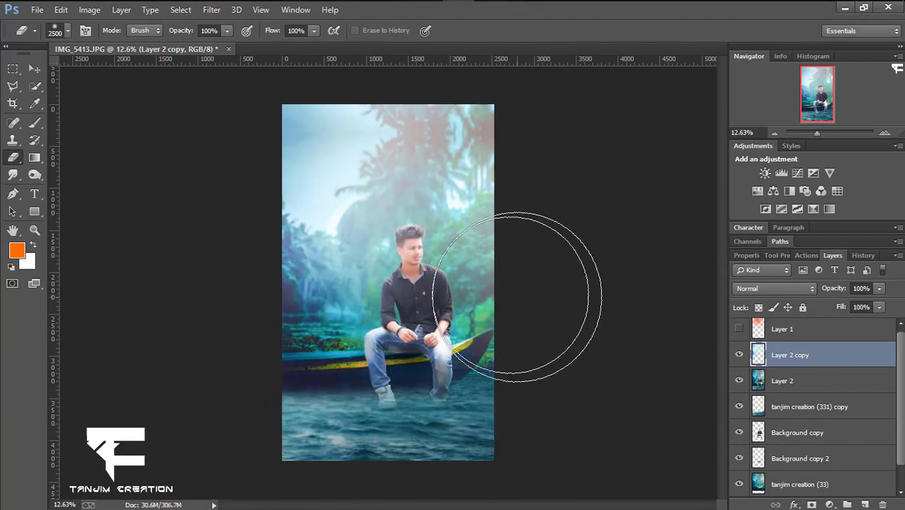
key(bracketleft)
key(bracketleft)
key(bracketleft)
drag(424, 234, 310, 303)
mouse_move(496, 212)
mouse_down()
mouse_move(275, 293)
mouse_move(282, 287)
mouse_up()
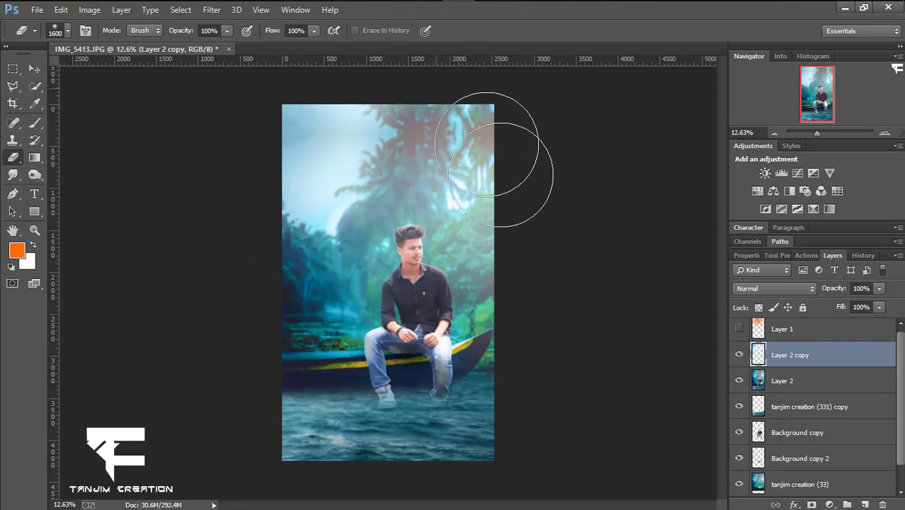
drag(501, 174, 510, 243)
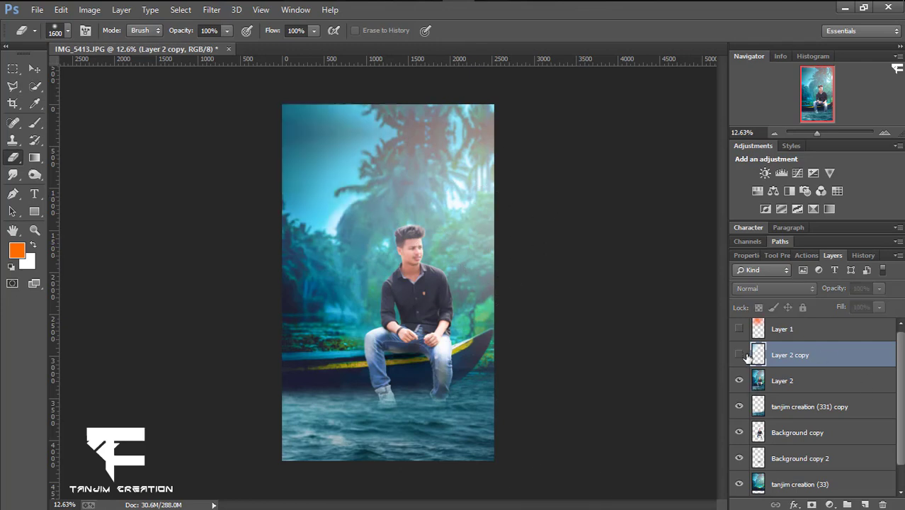
mouse_move(329, 232)
mouse_down()
mouse_move(263, 277)
mouse_move(319, 227)
mouse_up()
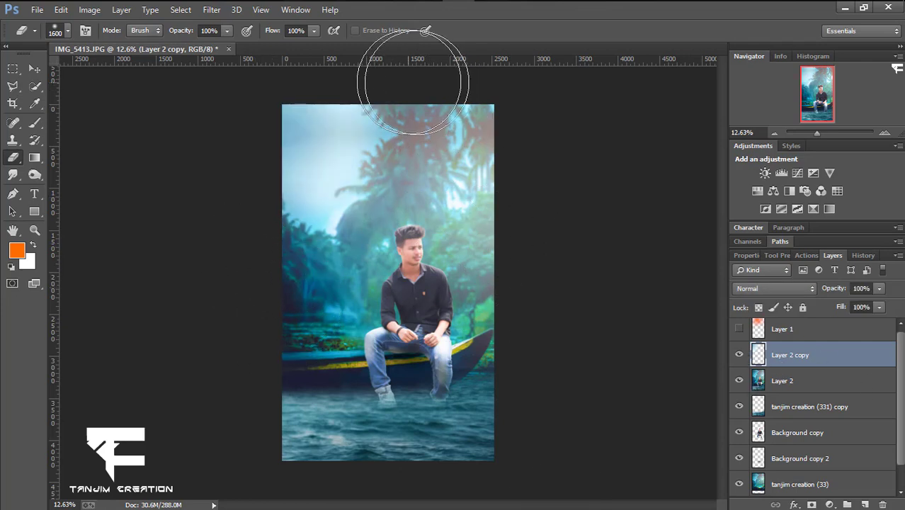
mouse_move(830, 289)
mouse_down()
mouse_move(821, 291)
mouse_move(830, 288)
mouse_up()
Step: Merge the haze copy into Layer 2; in Camera Raw lift shadows, whites -17, clarity +10
right_click(826, 354)
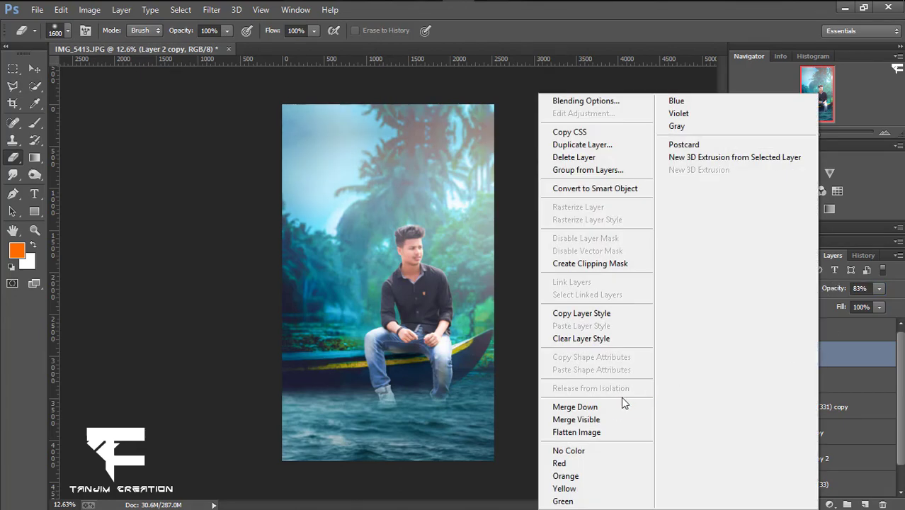
click(621, 404)
click(212, 9)
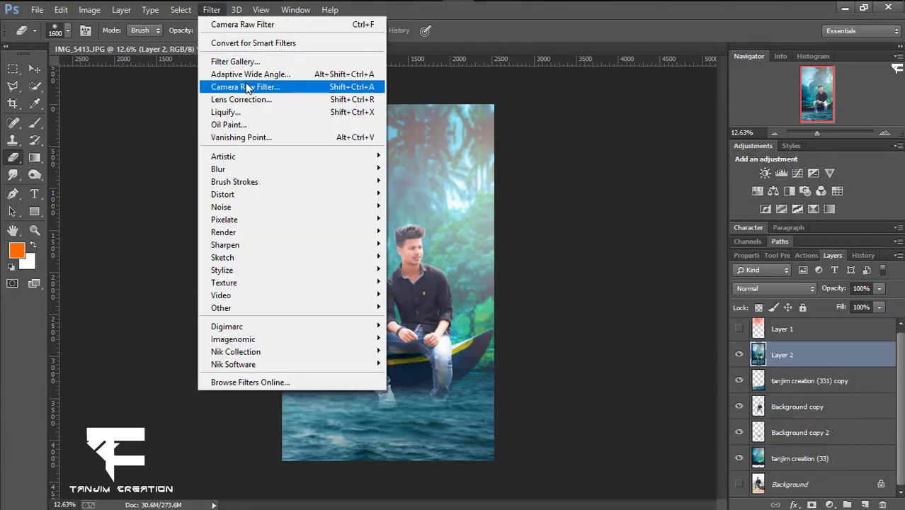
click(242, 87)
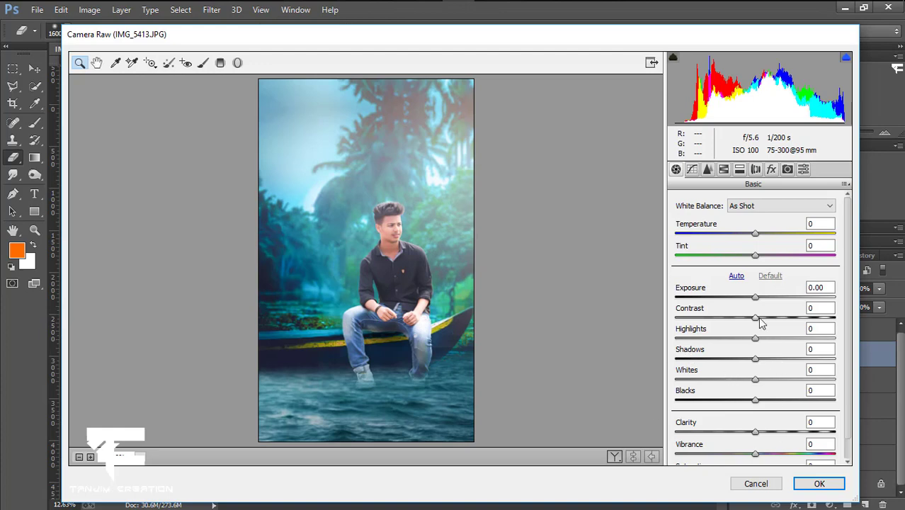
mouse_move(760, 323)
mouse_down()
mouse_move(771, 320)
mouse_move(717, 336)
mouse_up()
mouse_move(755, 358)
mouse_down()
mouse_move(780, 344)
mouse_move(765, 344)
mouse_up()
mouse_move(755, 379)
mouse_down()
mouse_move(775, 376)
mouse_move(743, 378)
mouse_move(751, 397)
mouse_move(757, 390)
mouse_up()
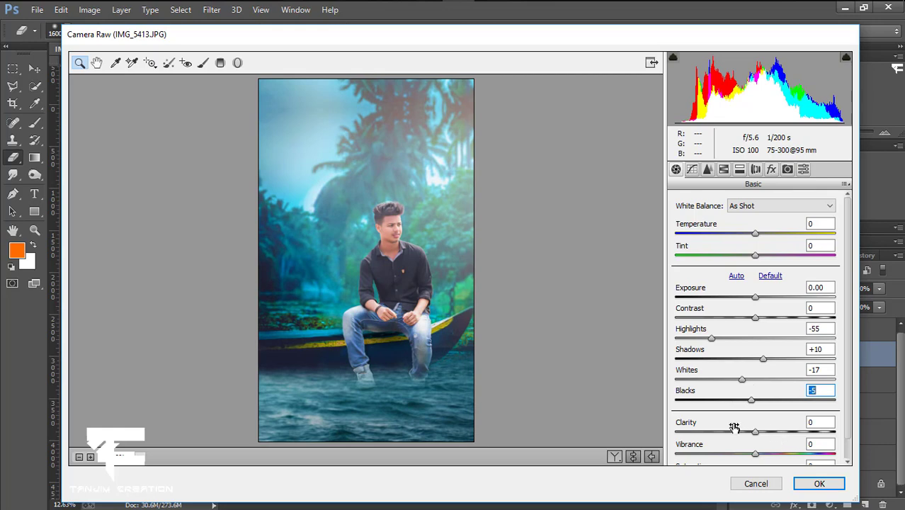
drag(756, 434, 763, 432)
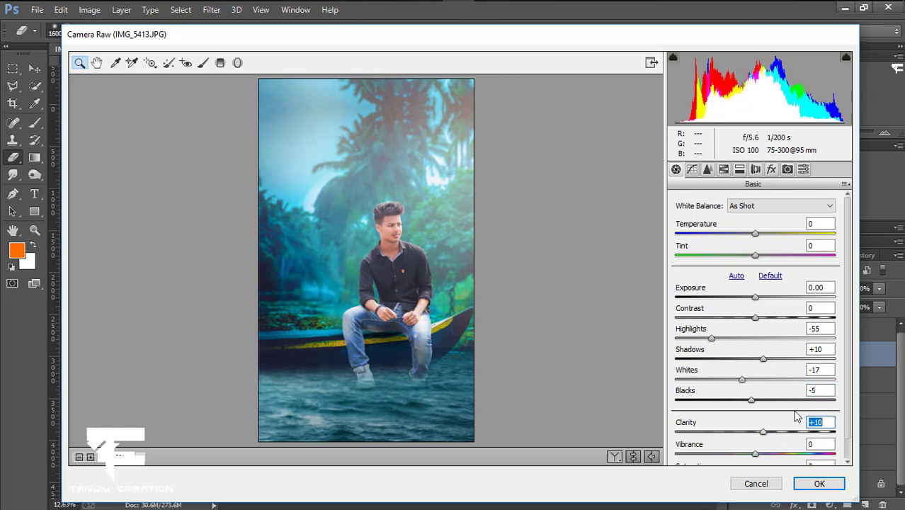
Step: Set sharpening to 10, luminance noise reduction to 25, and adjust orange and aqua luminance
click(708, 170)
drag(676, 223, 686, 223)
drag(676, 333, 717, 332)
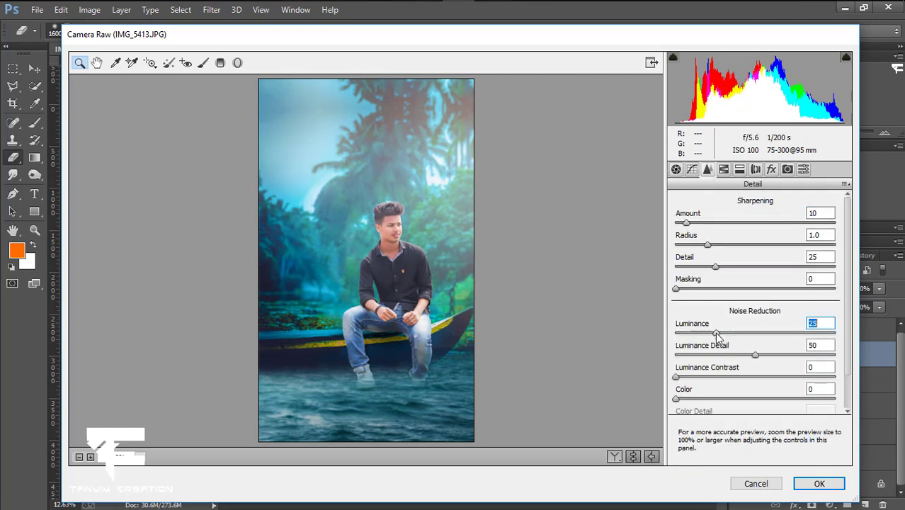
click(723, 171)
click(754, 220)
drag(759, 286, 770, 286)
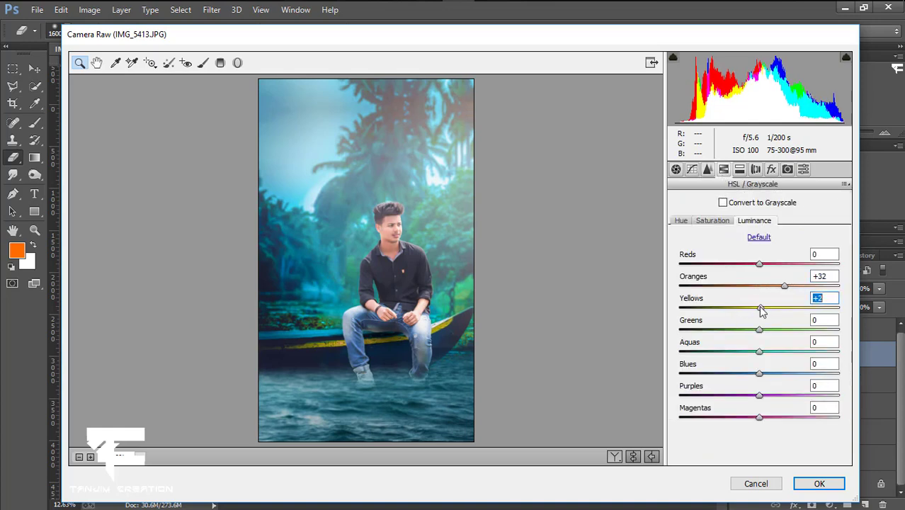
mouse_move(760, 351)
mouse_down()
mouse_move(743, 351)
mouse_move(760, 372)
mouse_up()
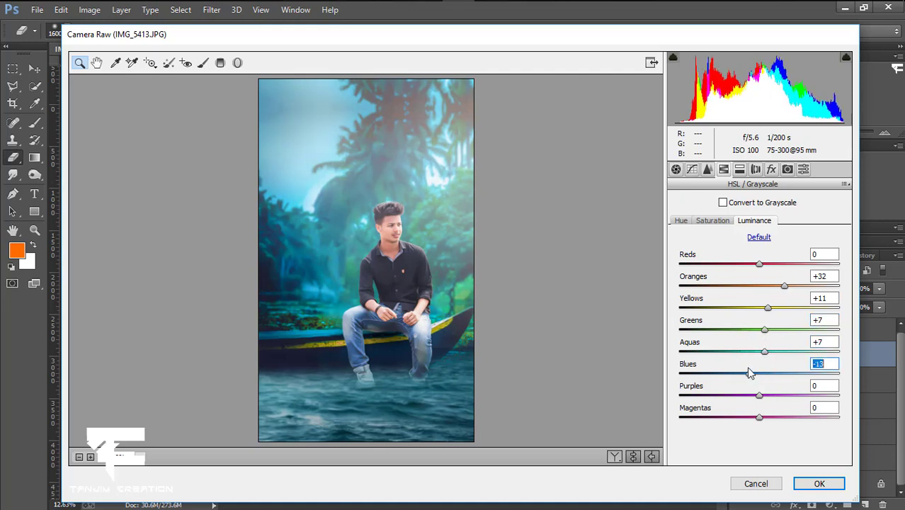
Step: Boost yellow saturation to +50, greens +19, blues +11, add a -13 vignette, and apply
click(712, 220)
mouse_move(759, 307)
mouse_down()
mouse_move(786, 309)
mouse_move(762, 352)
mouse_move(770, 368)
mouse_up()
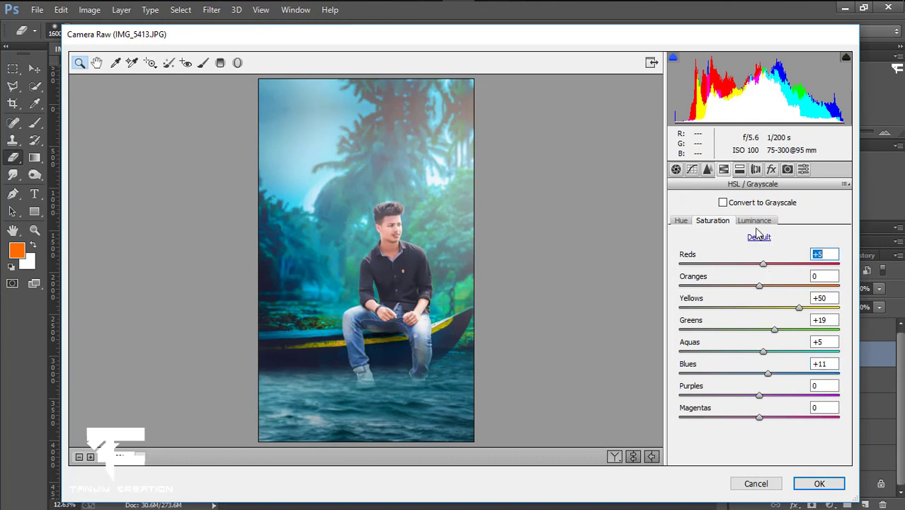
click(772, 168)
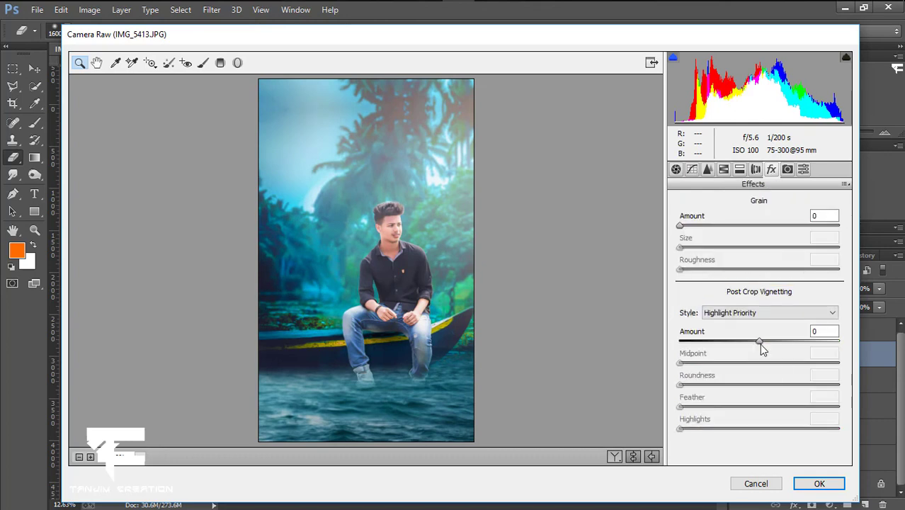
drag(760, 341, 747, 341)
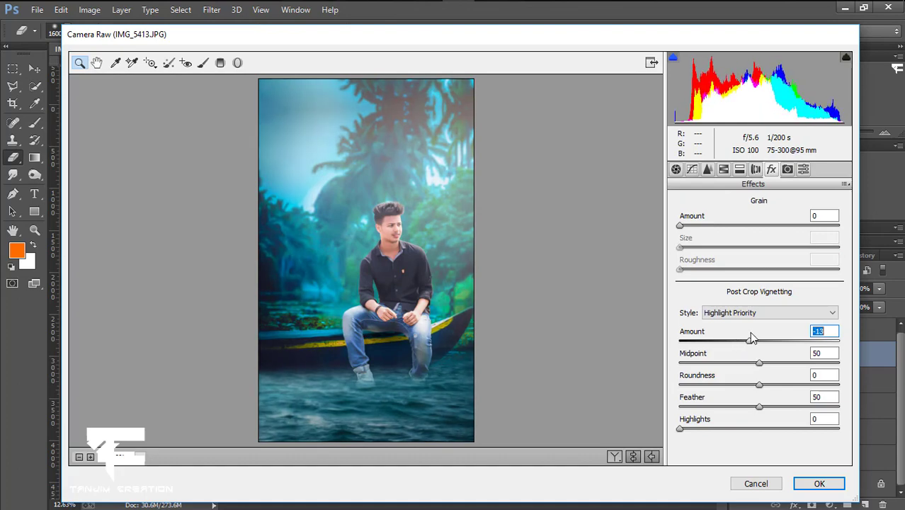
key(Return)
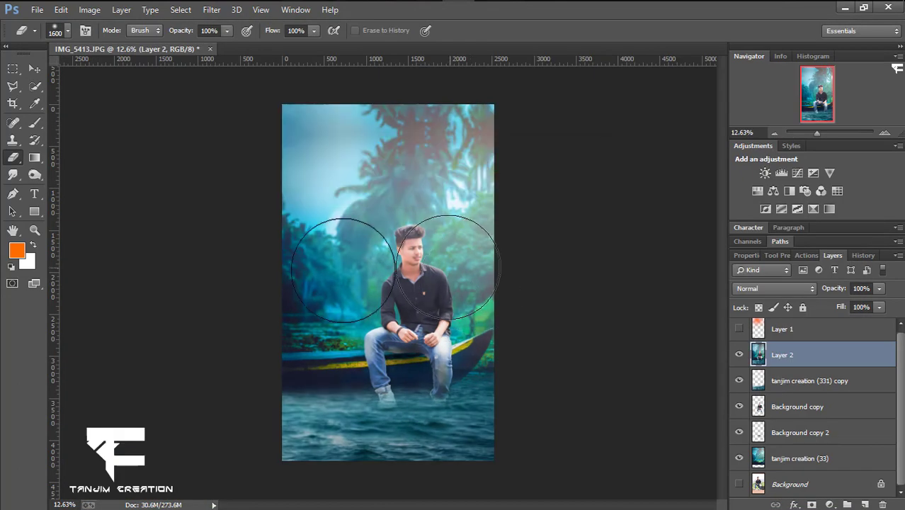
Step: Inspect the man's face up close and nudge Layer 2 slightly to the right
key(z)
drag(448, 266, 499, 358)
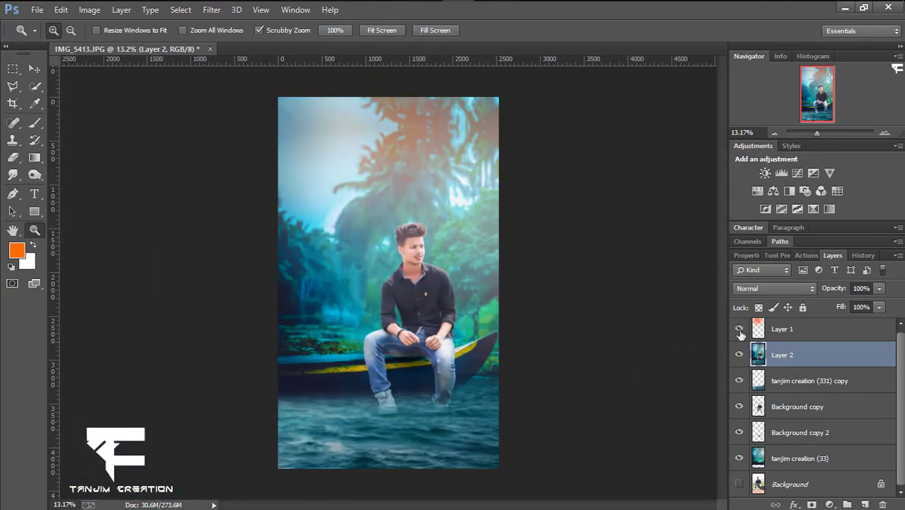
drag(499, 290, 510, 293)
key(v)
drag(380, 188, 423, 189)
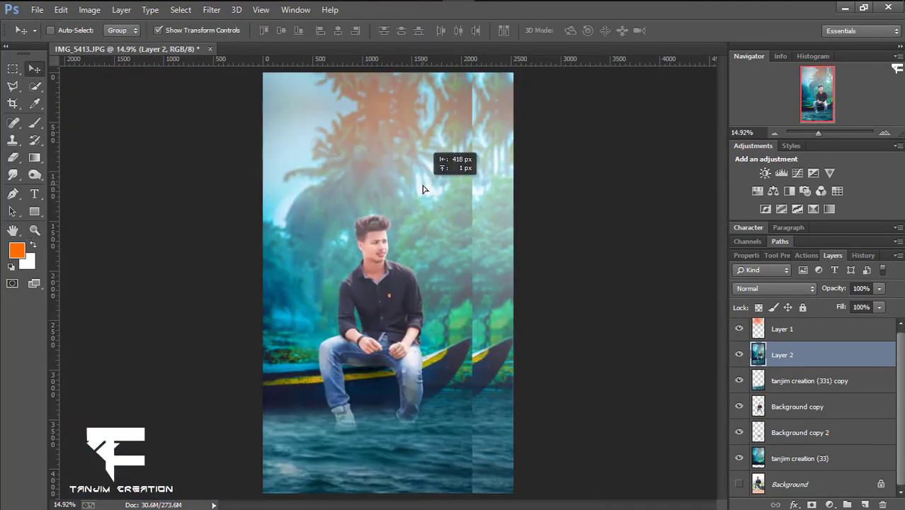
key(alt+e)
key(Escape)
drag(418, 264, 460, 263)
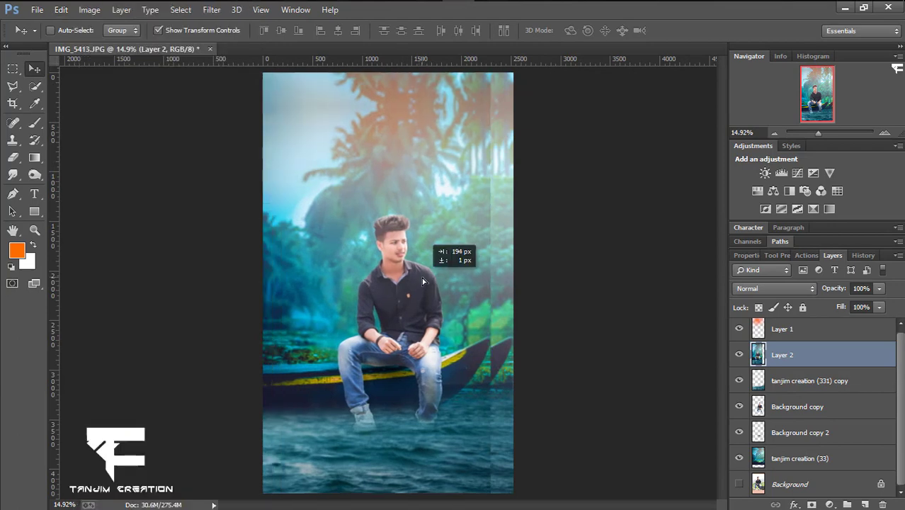
key(z)
drag(453, 201, 436, 201)
Step: Move and rescale the orange glow layer so it sits centred above the man's head
key(alt+bracketright)
key(v)
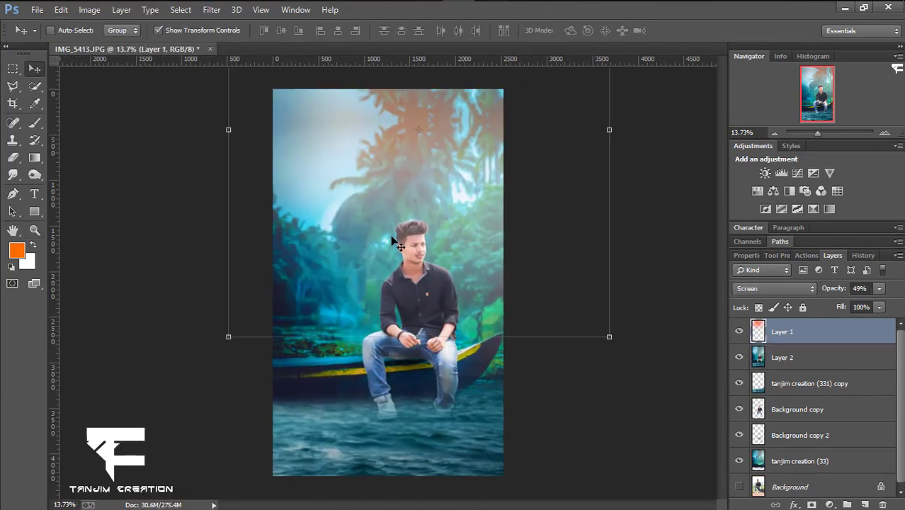
drag(390, 234, 455, 507)
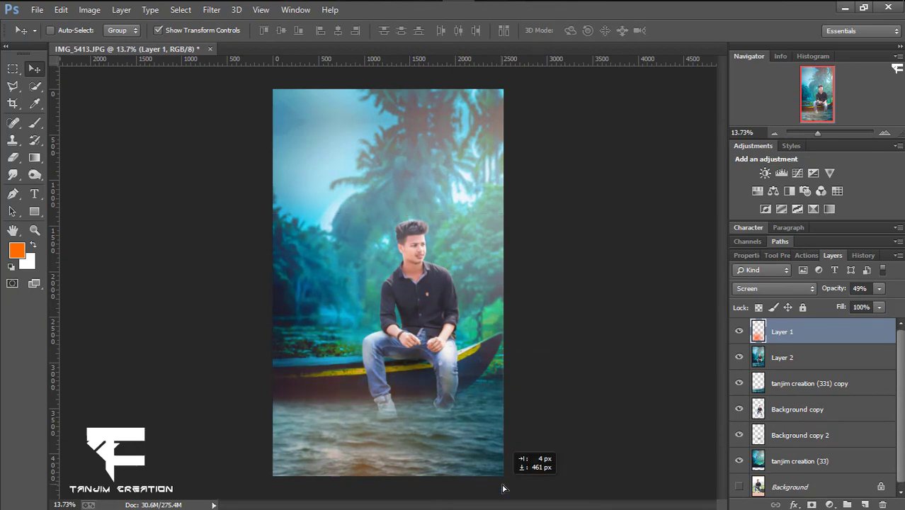
drag(450, 294, 418, 409)
drag(531, 456, 537, 373)
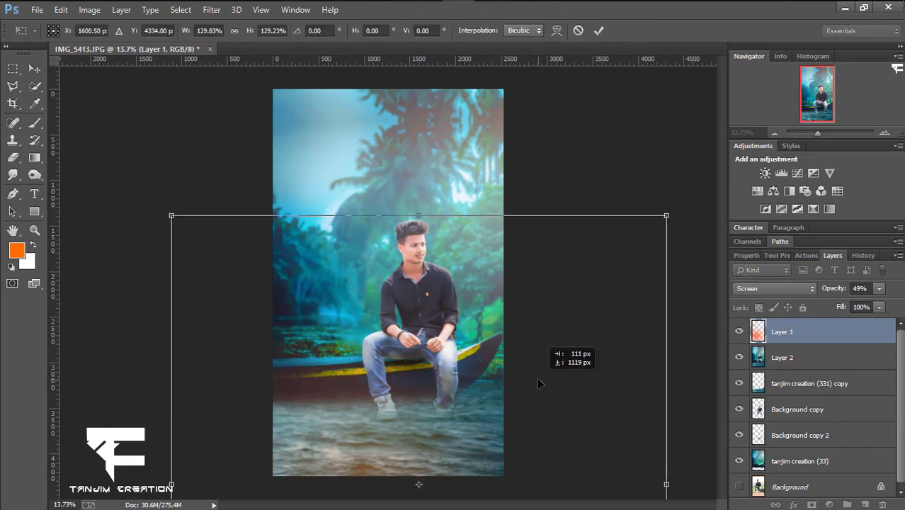
mouse_move(675, 372)
mouse_down()
mouse_move(634, 481)
mouse_move(220, 303)
mouse_move(237, 252)
mouse_move(465, 430)
mouse_move(587, 161)
mouse_move(550, 172)
mouse_up()
mouse_move(661, 461)
mouse_down()
mouse_move(443, 216)
mouse_move(482, 352)
mouse_move(515, 338)
mouse_move(521, 471)
mouse_move(530, 299)
mouse_move(533, 309)
mouse_up()
Step: Commit the glow's transform, then duplicate the orange glow layer and hide the copy
key(Return)
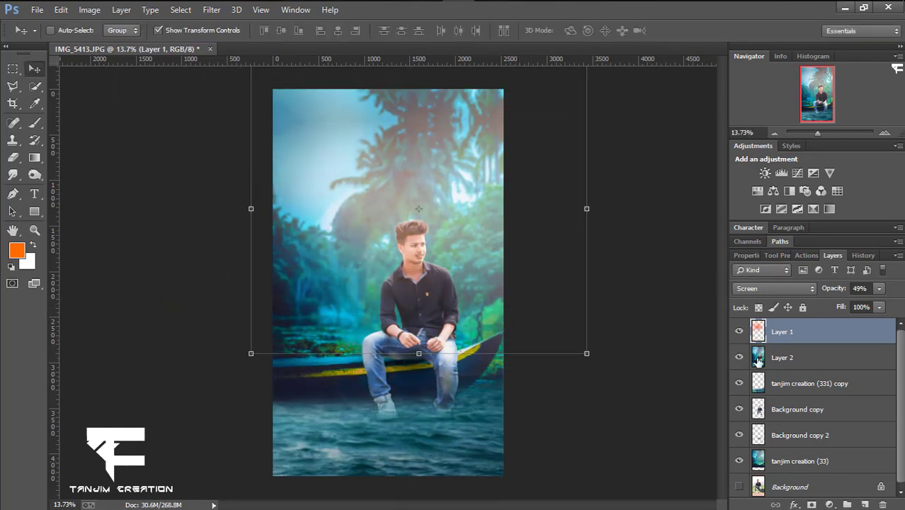
right_click(758, 332)
key(Escape)
drag(779, 338, 867, 501)
click(741, 331)
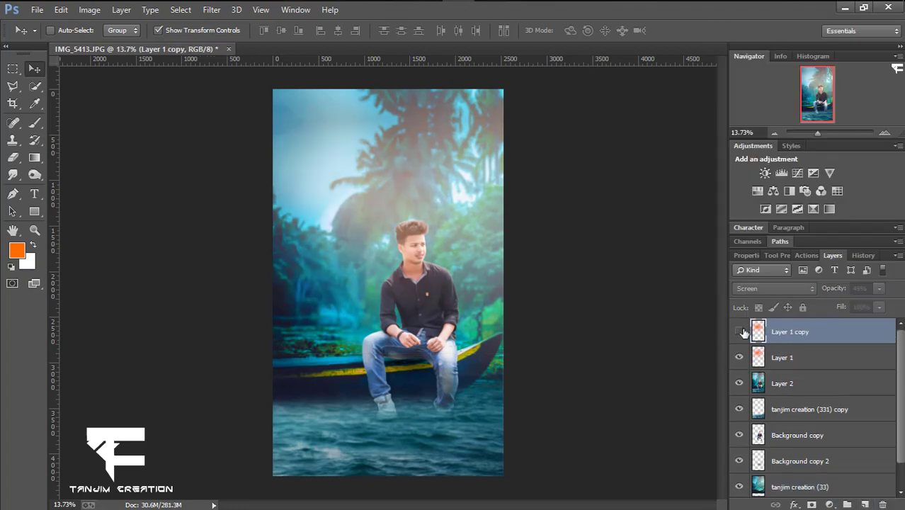
click(782, 358)
Step: Prepare to erase the glow on Layer 1, dismissing the hidden-layer warning
click(13, 157)
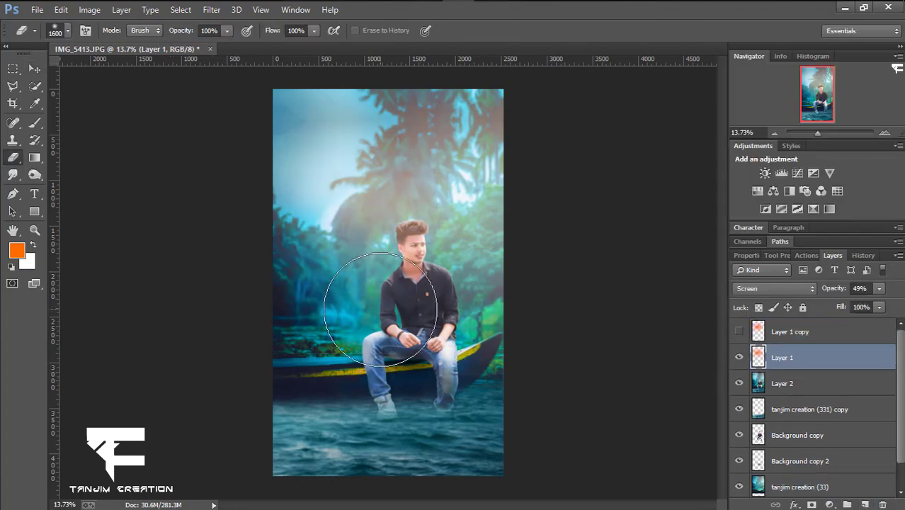
click(61, 9)
click(122, 37)
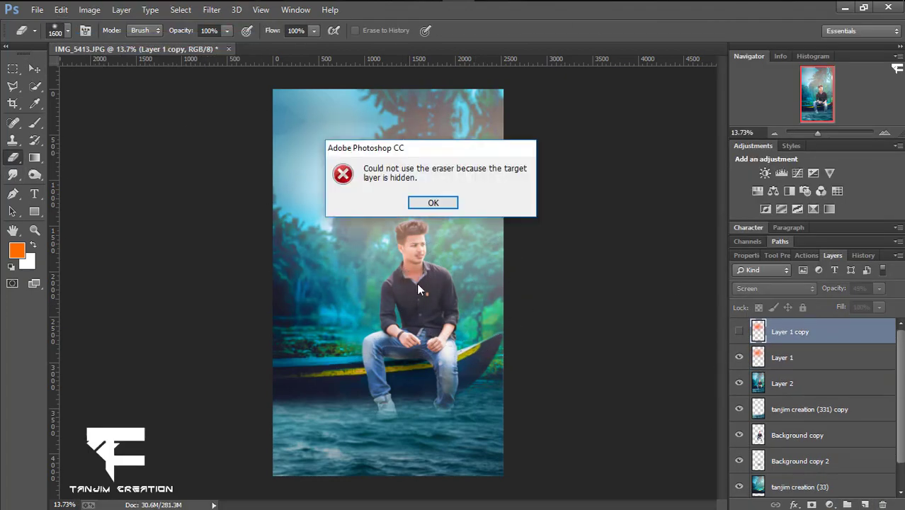
click(441, 204)
click(779, 358)
Step: Erase Layer 1's glow over the man's head and shoulders, adjusting brush size
click(35, 230)
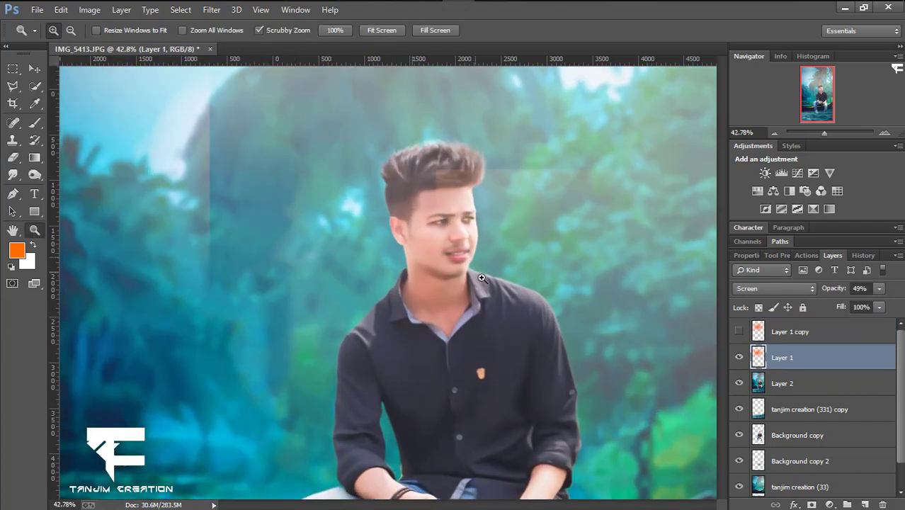
drag(409, 262, 487, 259)
key(e)
key(bracketleft)
key(bracketleft)
key(bracketleft)
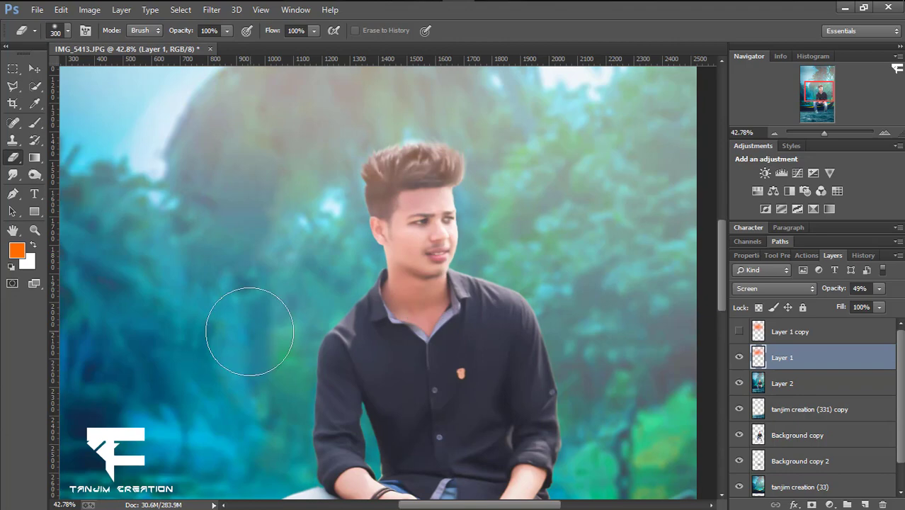
key(bracketright)
key(bracketright)
key(bracketright)
key(z)
drag(453, 354, 360, 356)
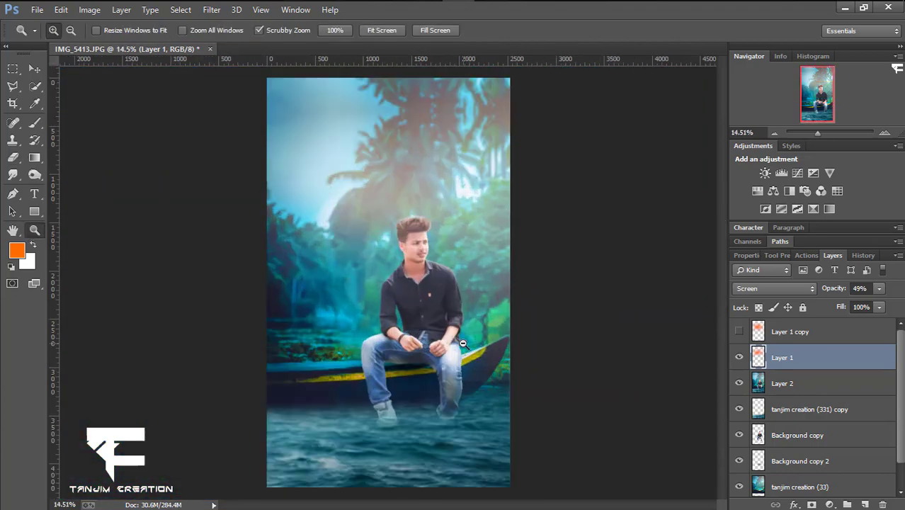
alt+click(462, 344)
Step: Show Layer 1 copy, scale it larger and lower, at about one-third opacity
click(739, 331)
click(790, 332)
key(v)
mouse_move(480, 270)
mouse_down()
mouse_move(481, 401)
mouse_move(440, 425)
mouse_move(508, 498)
mouse_move(491, 507)
mouse_up()
key(ctrl+t)
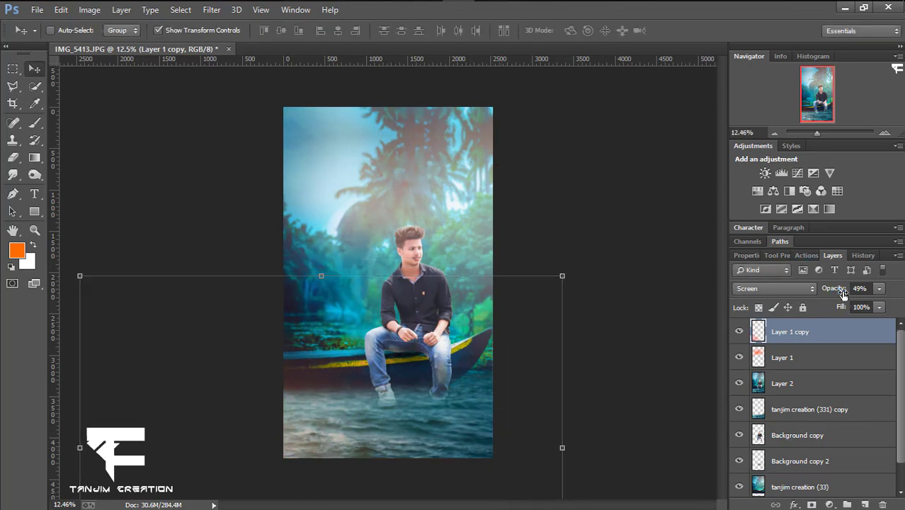
drag(840, 292, 834, 294)
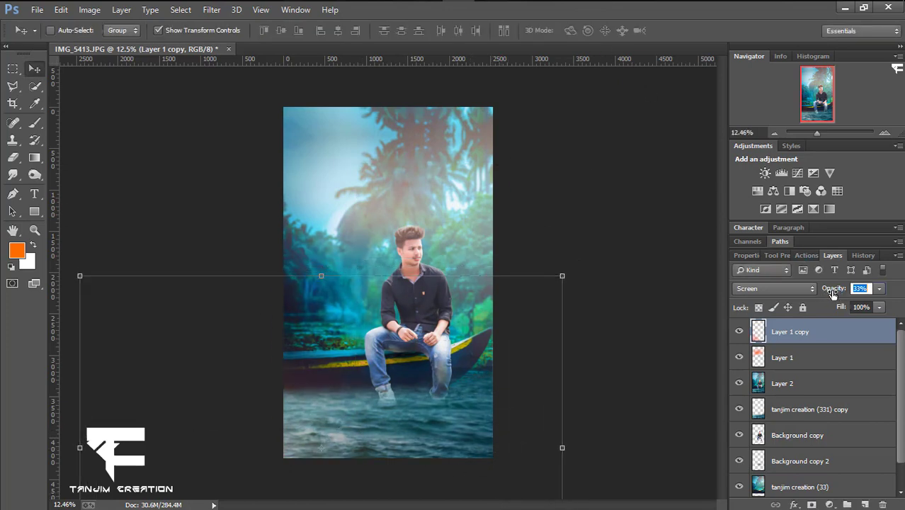
Step: Raise Layer 1's opacity to 56%
click(34, 231)
drag(397, 283, 368, 283)
click(779, 358)
drag(825, 295, 838, 299)
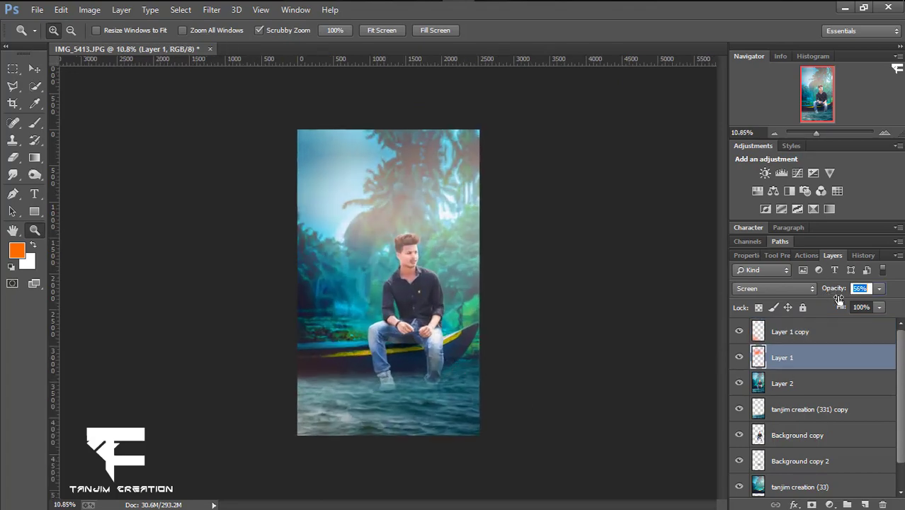
Step: Merge the two glow layers together and set the result to Screen blending
click(436, 441)
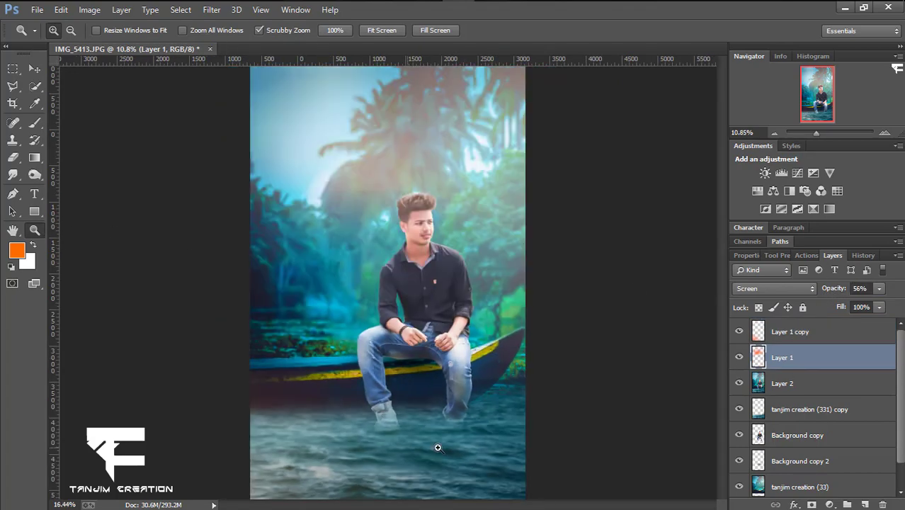
drag(436, 440, 507, 368)
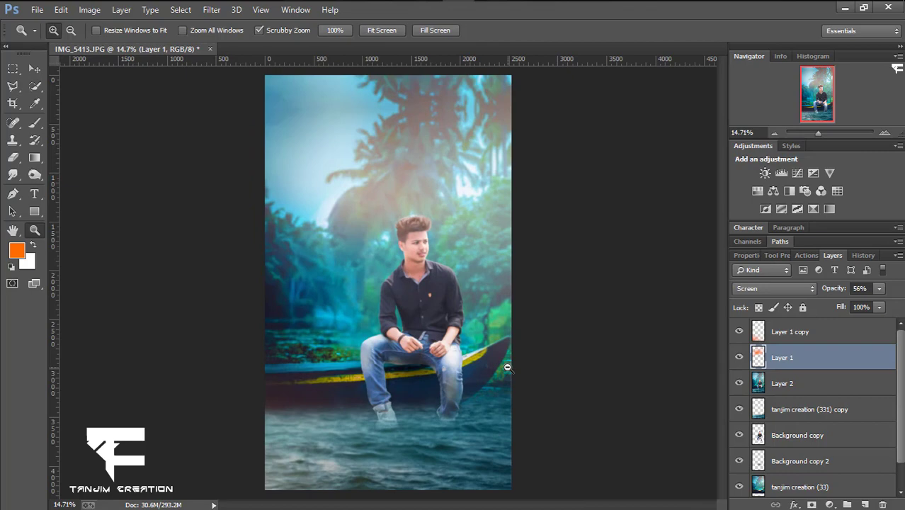
shift+click(793, 331)
right_click(796, 332)
click(708, 340)
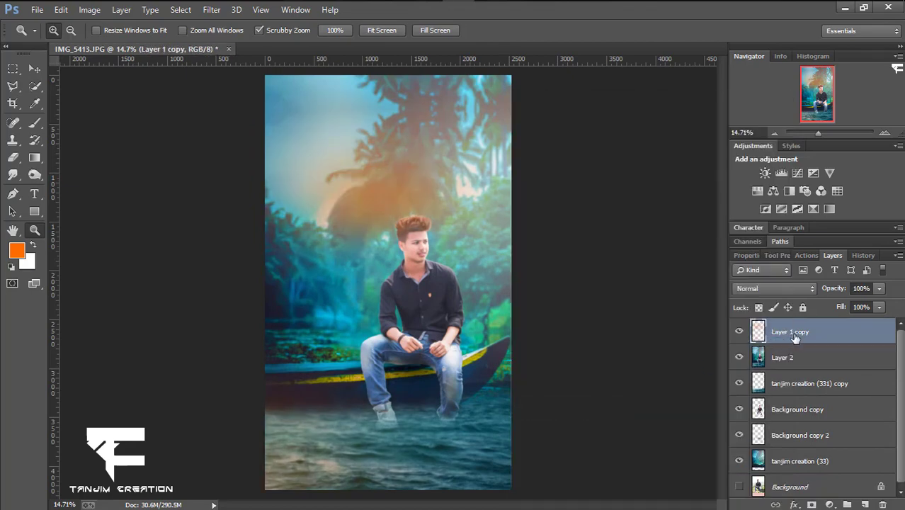
click(774, 289)
click(743, 112)
Step: Show the merged glow layer and merge it down into Layer 2
scroll(580, 319, down, 2)
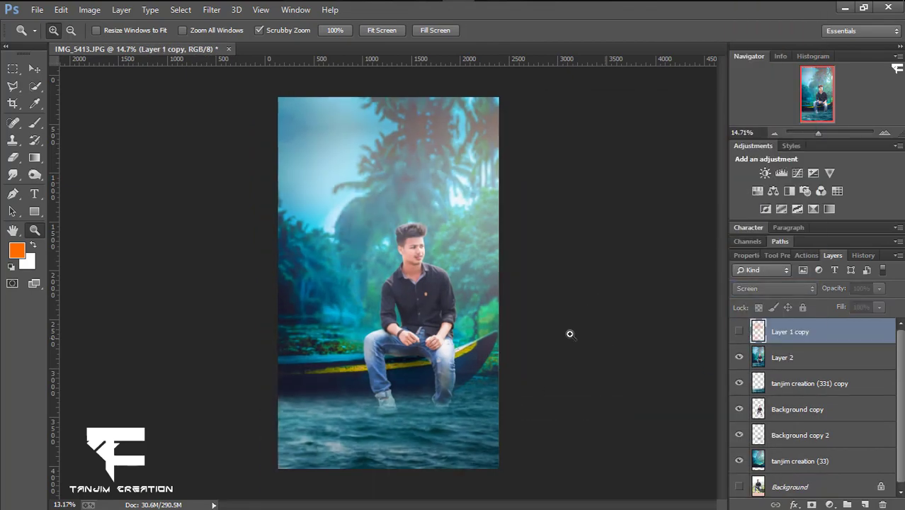
click(743, 338)
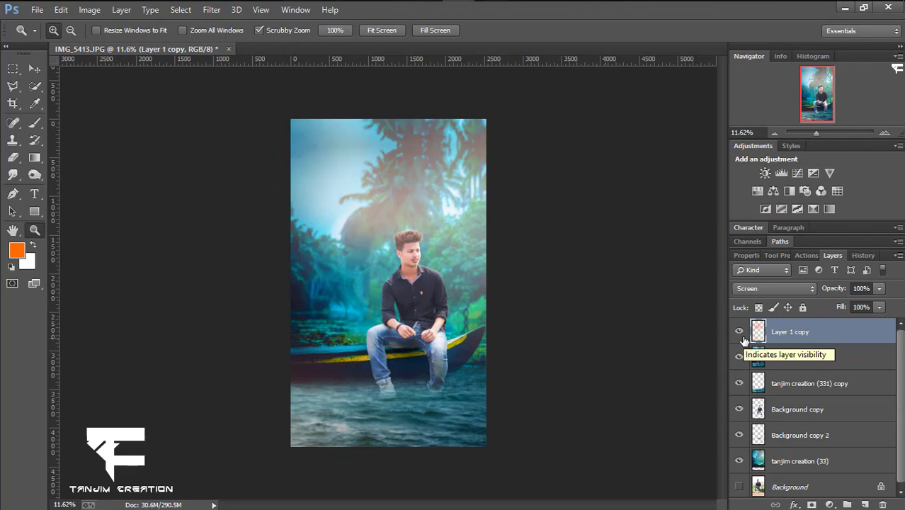
right_click(806, 344)
click(615, 406)
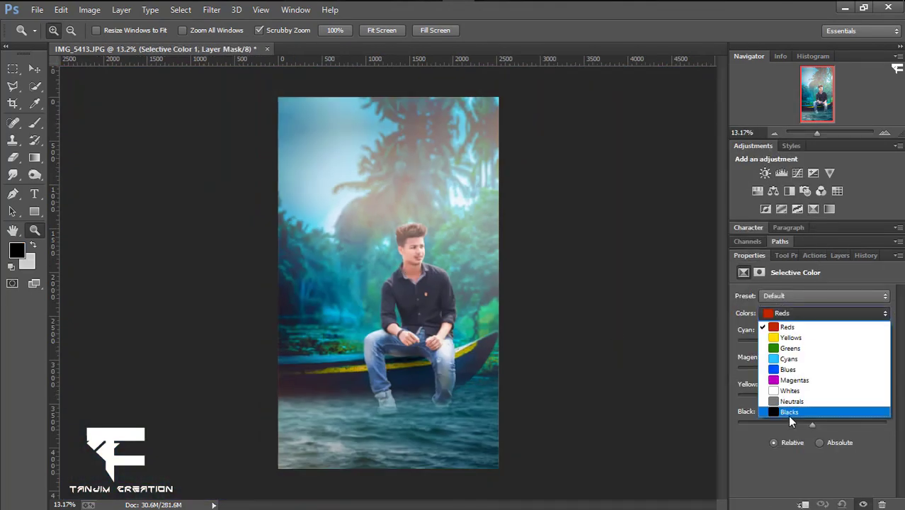
Step: In Selective Color, add black and shift magenta in Blacks, then adjust yellow in Cyans
click(789, 412)
mouse_move(812, 424)
mouse_down()
mouse_move(822, 423)
mouse_move(814, 394)
mouse_up()
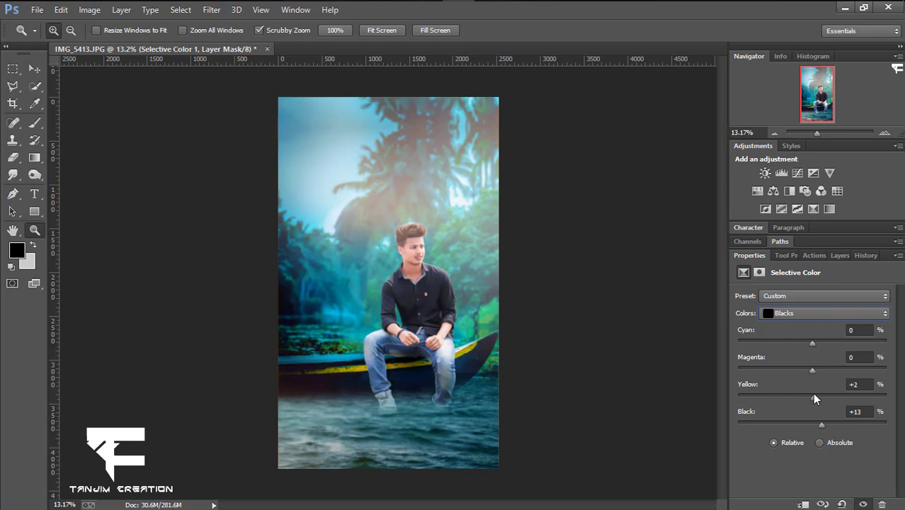
drag(812, 369, 813, 346)
click(821, 313)
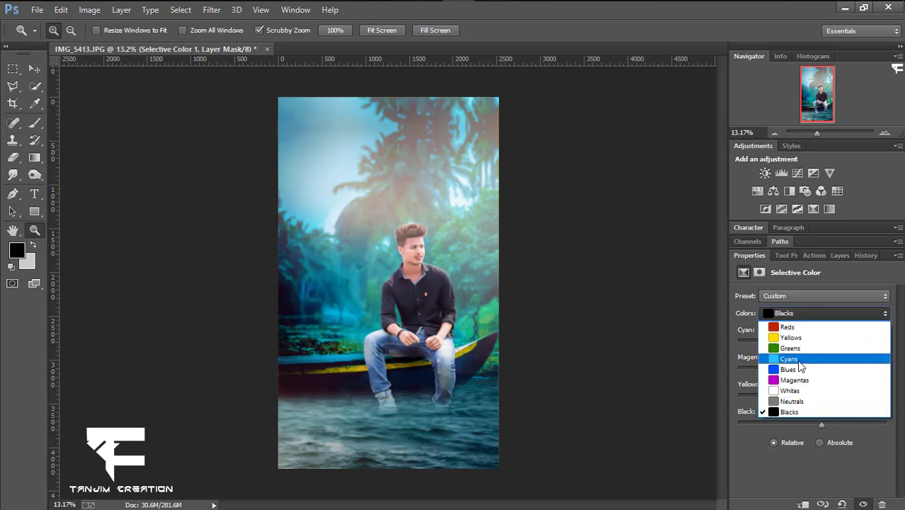
click(799, 359)
mouse_move(812, 424)
mouse_down()
mouse_move(822, 396)
mouse_move(804, 396)
mouse_move(820, 369)
mouse_move(786, 341)
mouse_move(812, 342)
mouse_up()
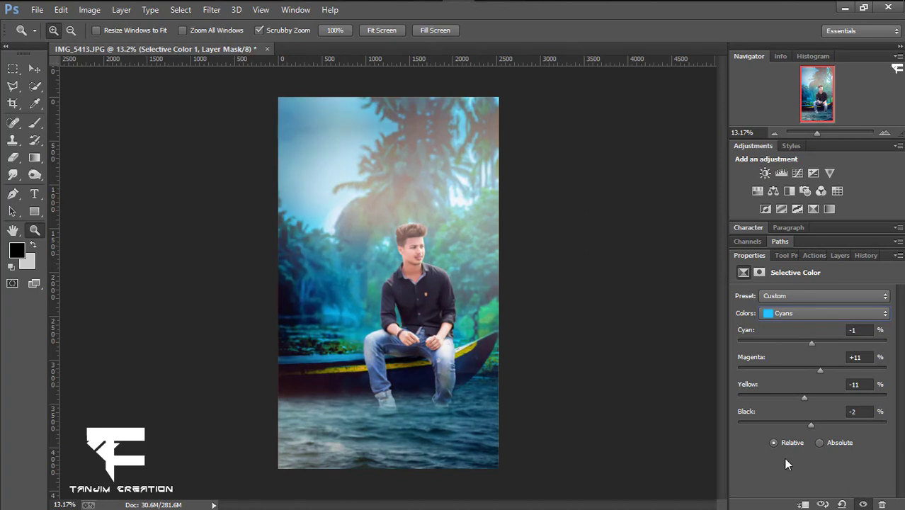
Step: Set Yellows to Cyan +25, Magenta +8, Yellow +6, Black −4
click(825, 313)
click(803, 337)
mouse_move(812, 423)
mouse_down()
mouse_move(824, 422)
mouse_move(811, 422)
mouse_up()
drag(832, 368, 818, 369)
mouse_move(812, 342)
mouse_down()
mouse_move(789, 340)
mouse_move(830, 343)
mouse_up()
Step: Toggle the Selective Color adjustment on and off to compare before and after
click(805, 314)
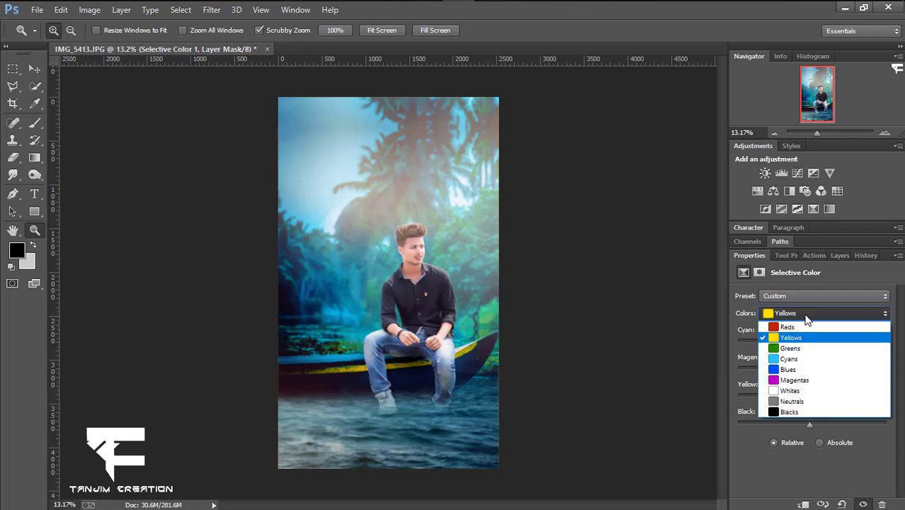
click(805, 316)
click(840, 255)
click(738, 331)
click(739, 332)
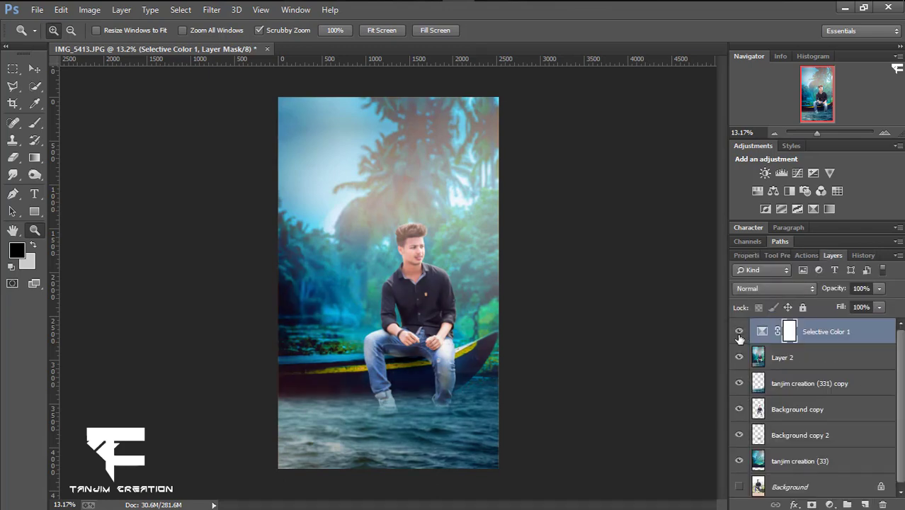
click(738, 331)
click(738, 332)
click(739, 332)
click(739, 332)
click(739, 332)
click(739, 332)
Step: Lower the Selective Color adjustment to 53% opacity and merge it into Layer 2
scroll(494, 452, up, 3)
scroll(519, 267, down, 3)
scroll(519, 267, up, 3)
scroll(495, 260, up, 2)
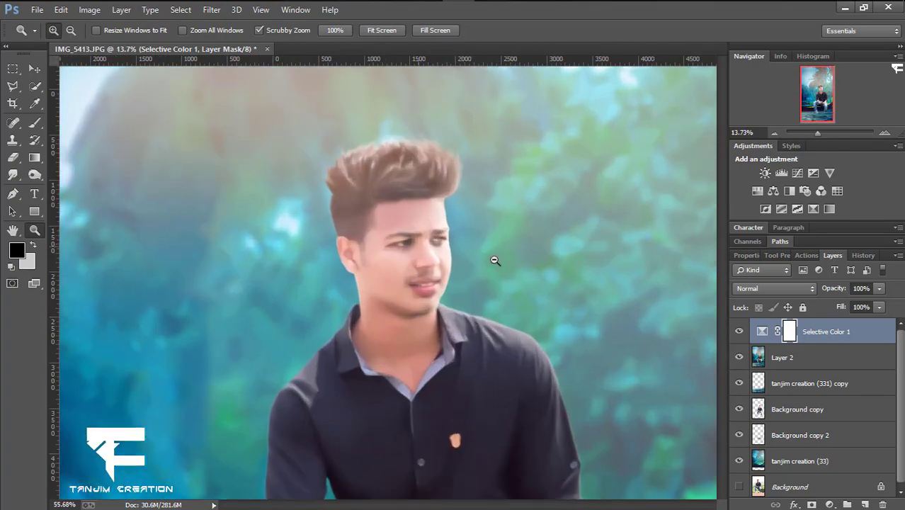
scroll(515, 285, down, 2)
scroll(545, 338, down, 2)
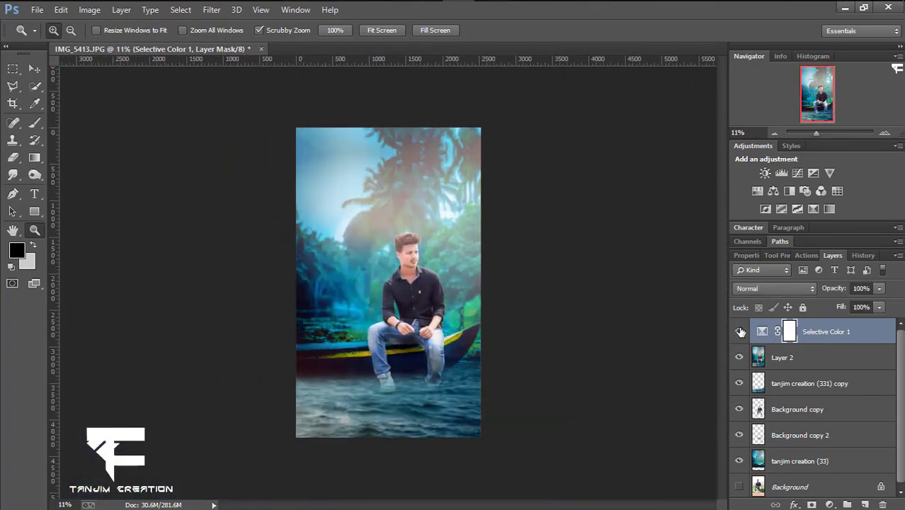
drag(842, 296, 824, 294)
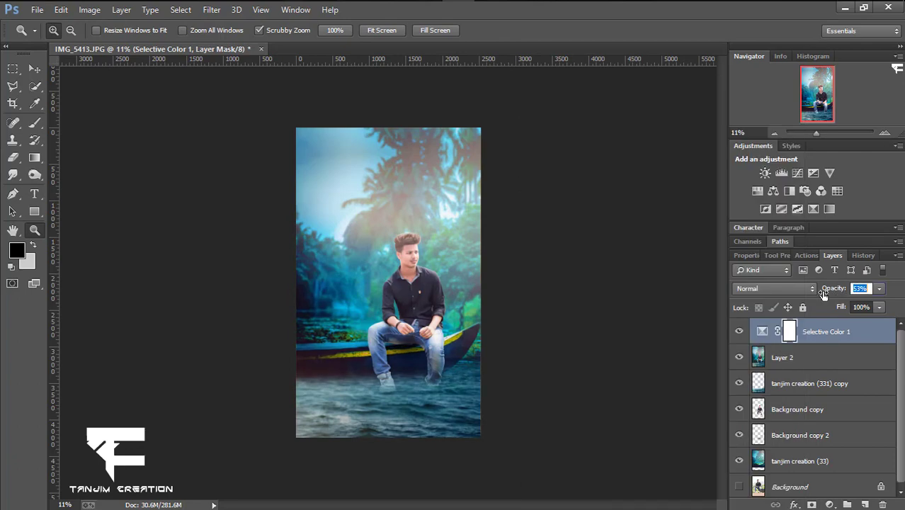
right_click(818, 339)
click(609, 407)
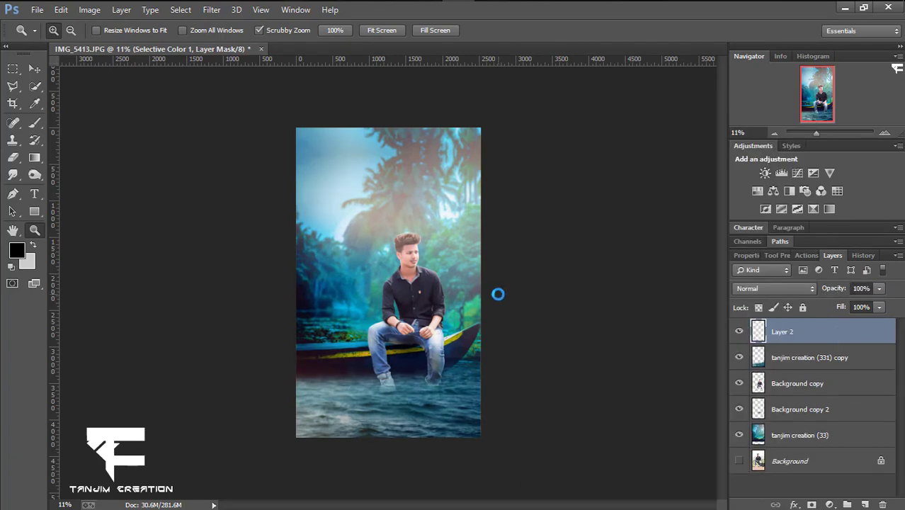